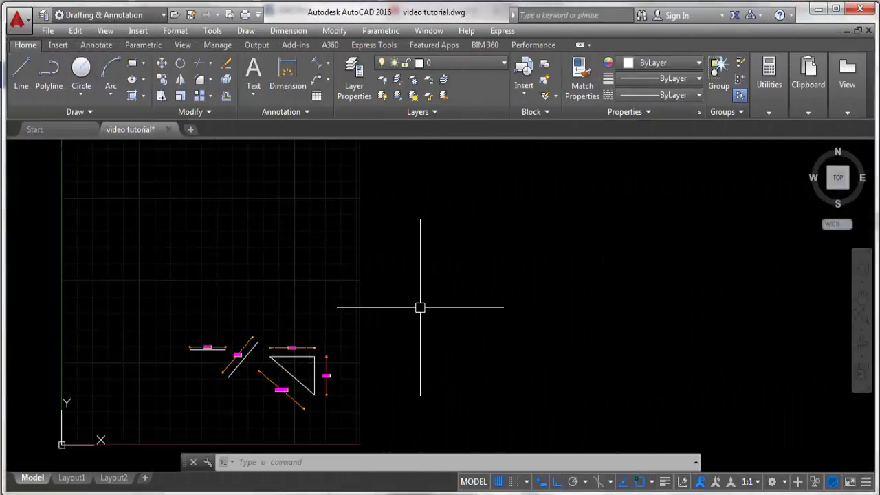
# Open the Dimension Style Manager with the D alias, where Standard is the current style
pyautogui.write('d')
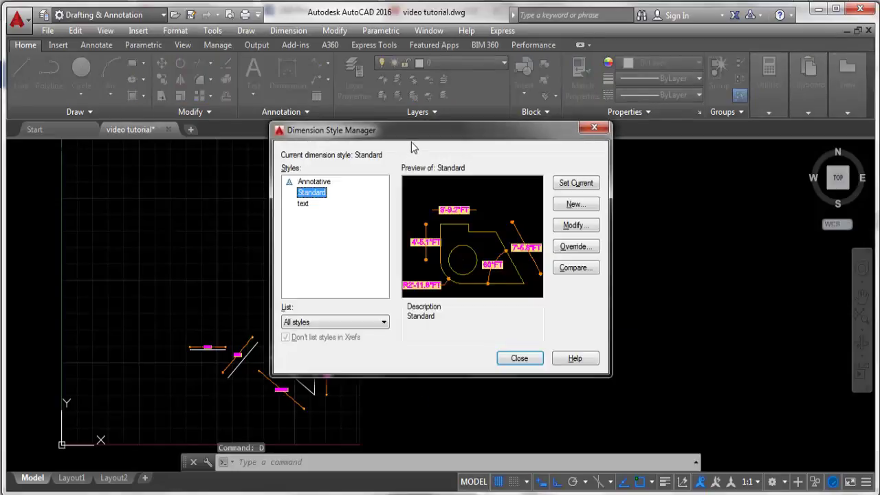
pyautogui.moveTo(407, 124); pyautogui.dragTo(401, 112)
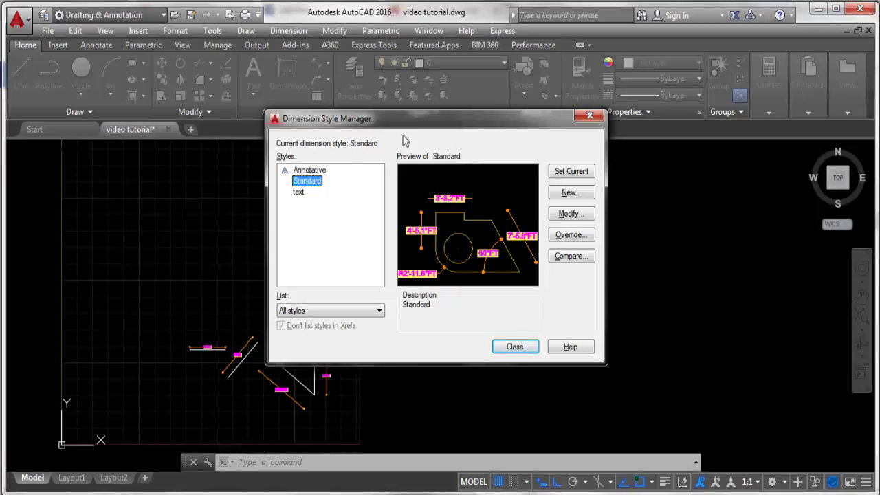
# Create a new dimension style named 'new Dimension' that starts from Standard
pyautogui.click(583, 198)
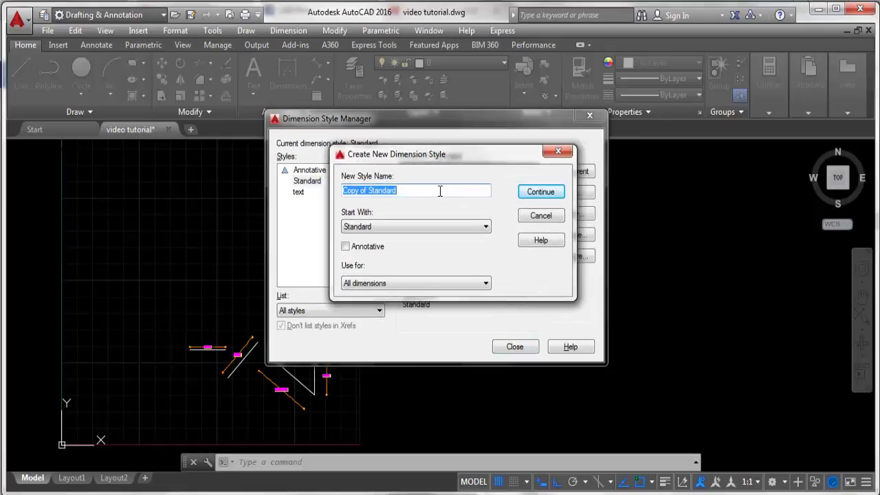
pyautogui.moveTo(376, 191); pyautogui.dragTo(337, 190)
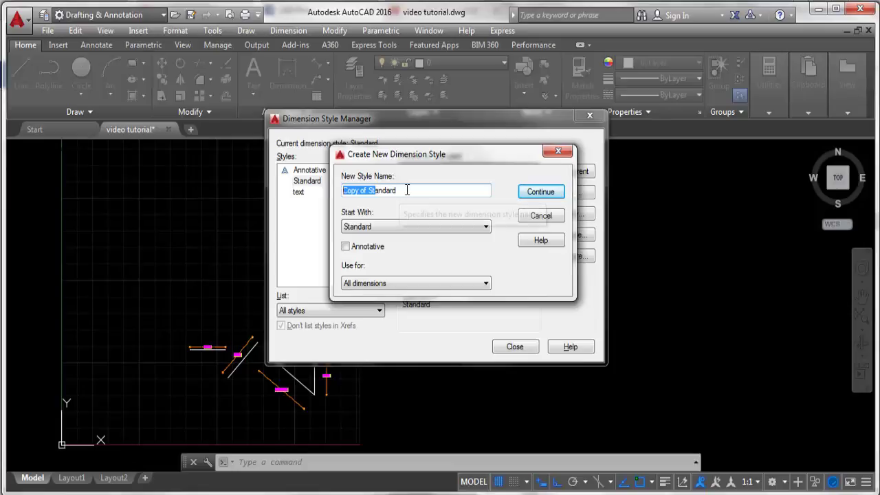
pyautogui.moveTo(397, 191); pyautogui.dragTo(308, 201)
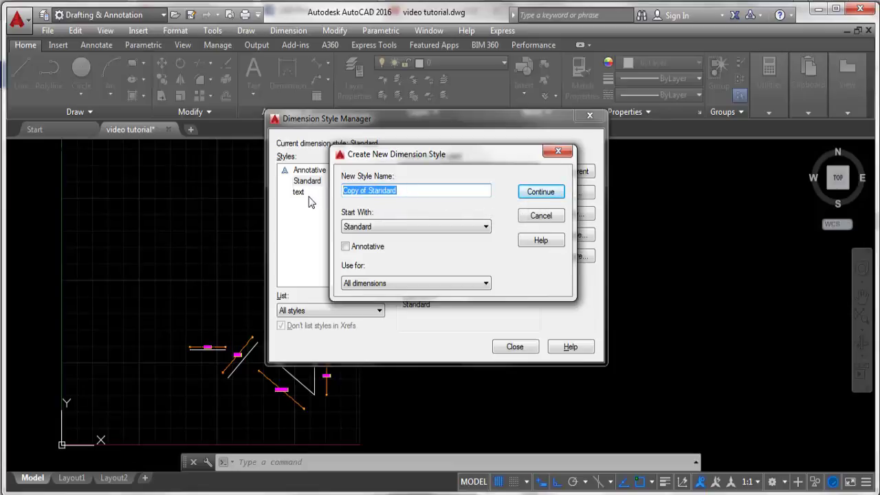
pyautogui.write('new Dimension')
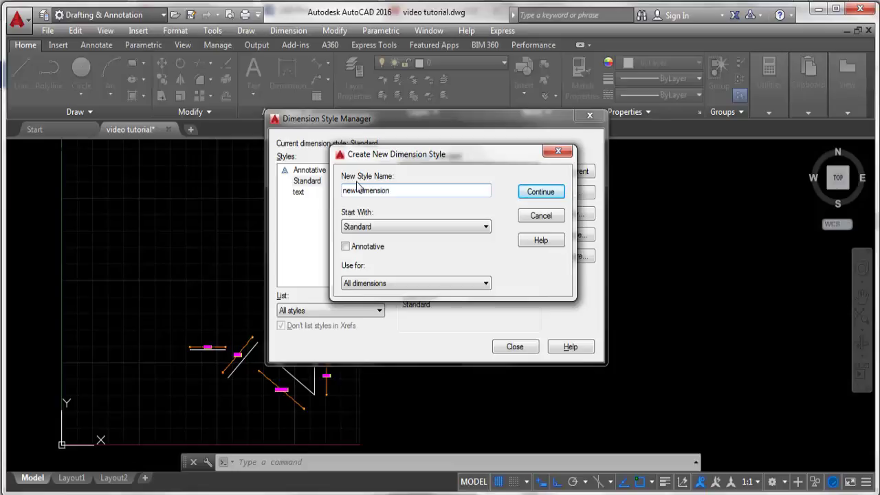
# Set the new Dimension style's dimension lines to Cyan, keeping lineweight ByBlock
pyautogui.click(539, 194)
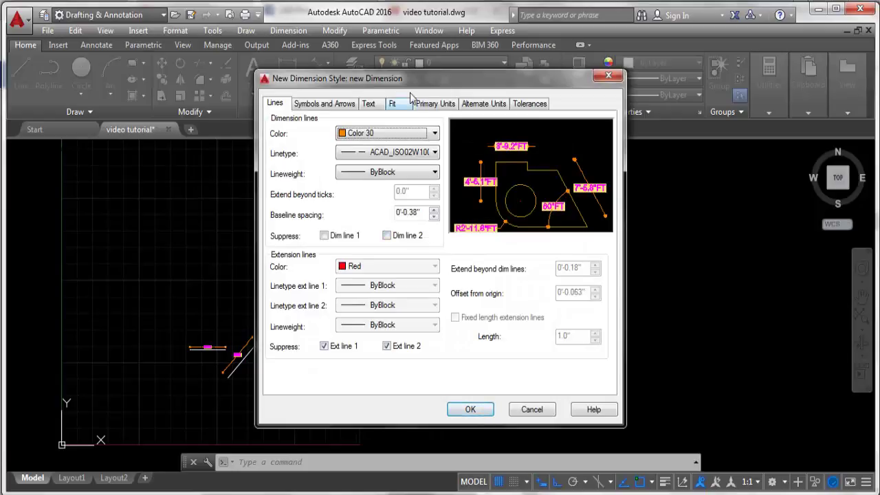
pyautogui.moveTo(459, 82); pyautogui.dragTo(466, 96)
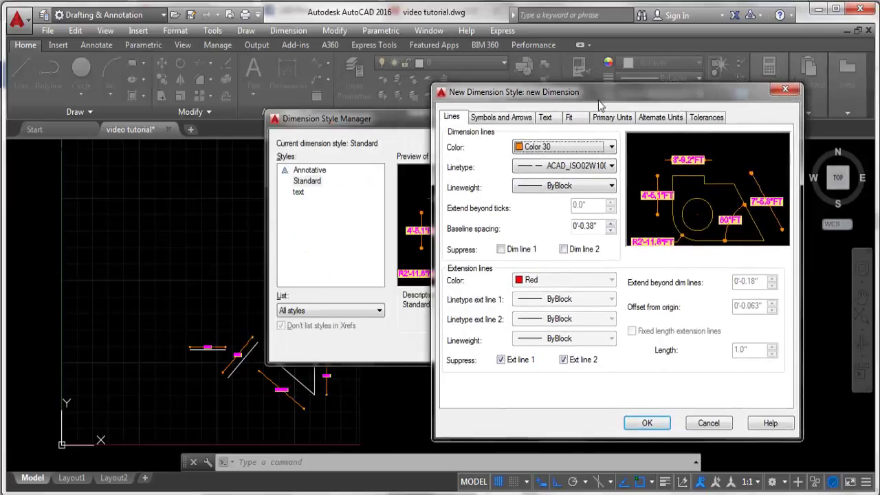
pyautogui.moveTo(404, 107); pyautogui.dragTo(393, 95)
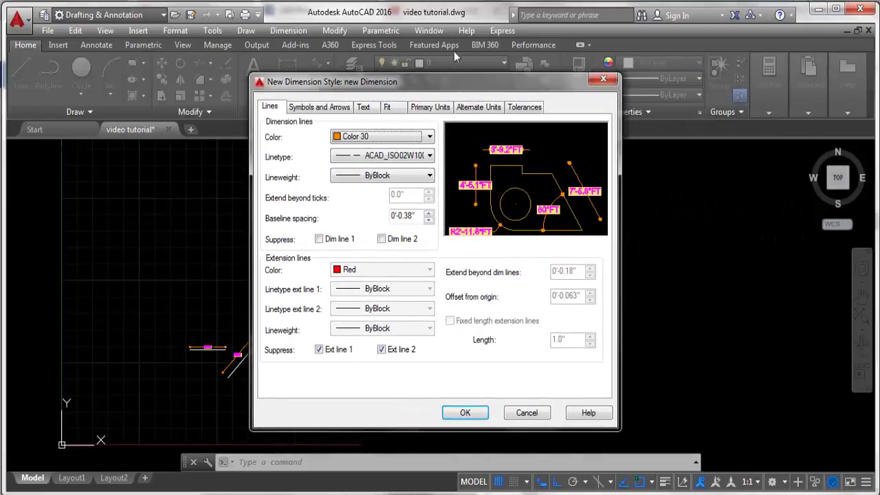
pyautogui.moveTo(315, 80); pyautogui.dragTo(303, 61)
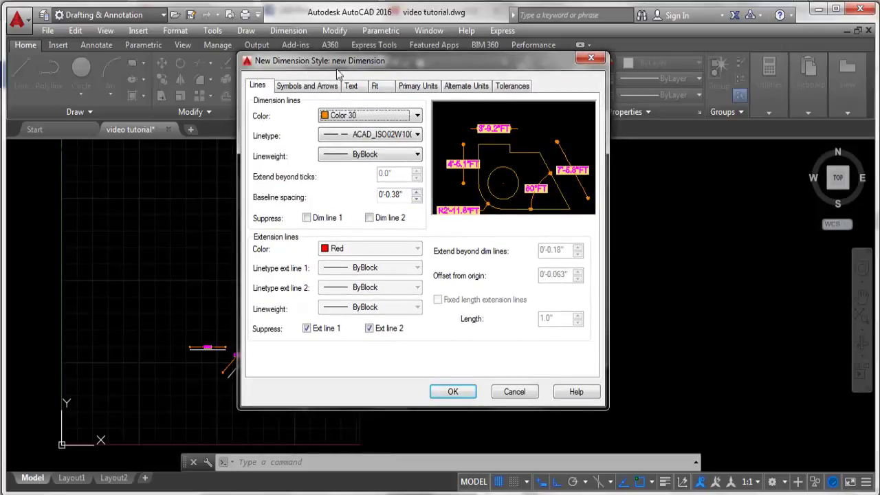
pyautogui.moveTo(337, 64); pyautogui.dragTo(319, 64)
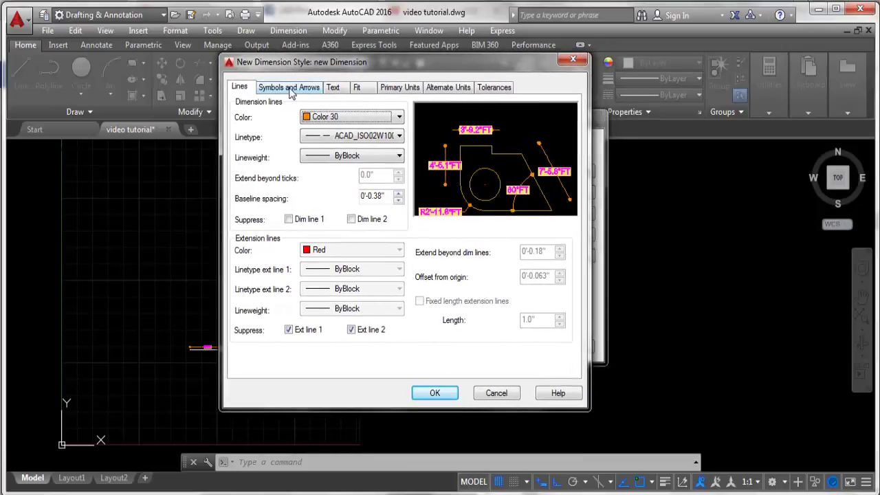
pyautogui.click(246, 90)
pyautogui.click(358, 118)
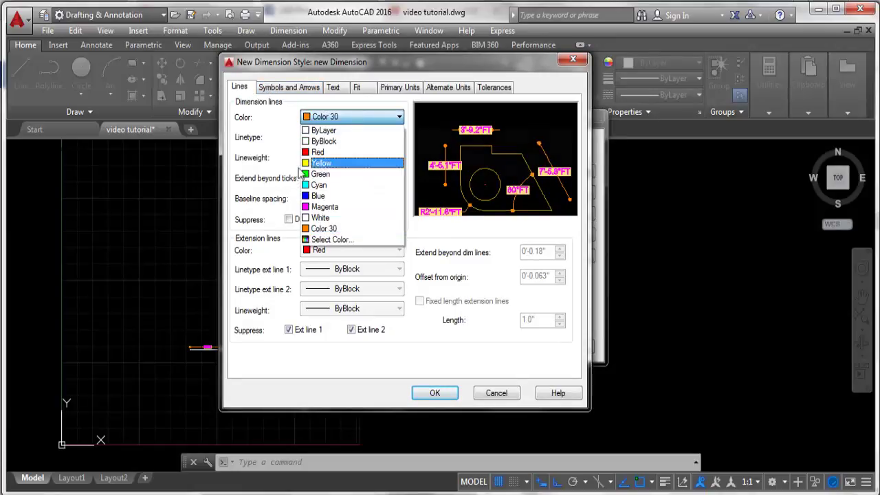
pyautogui.click(319, 185)
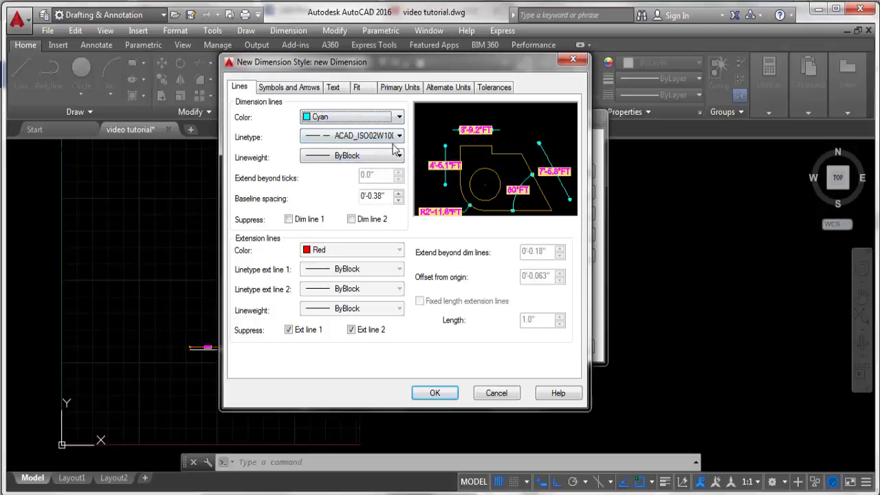
pyautogui.click(337, 156)
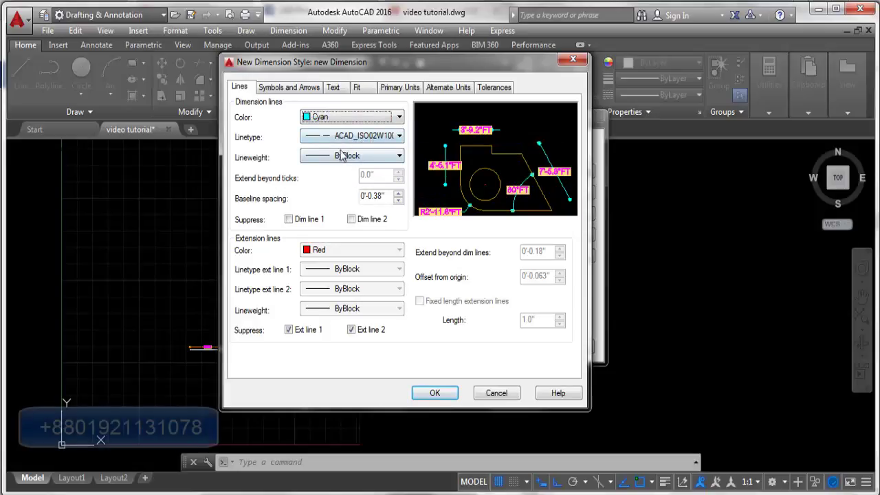
pyautogui.click(338, 156)
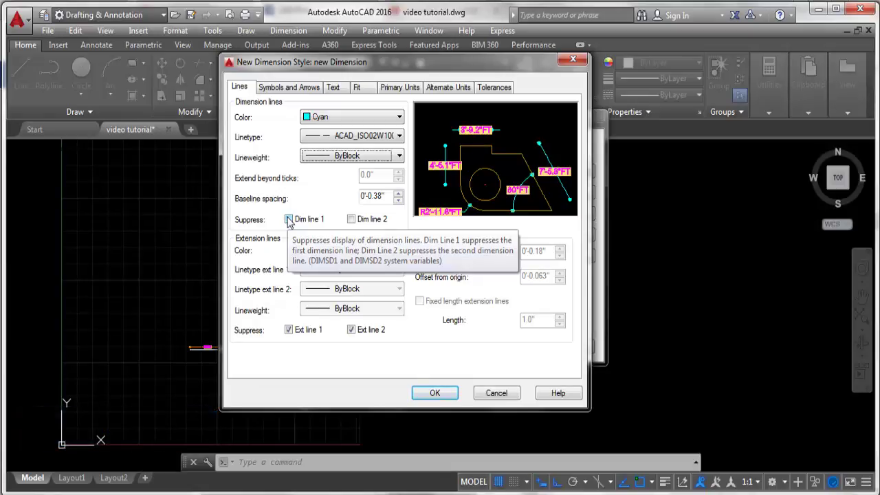
# Unsuppress the extension lines, colour them Blue, and give ext line 1 ACAD_ISO02W100 with ByLayer dimension linetype
pyautogui.click(297, 332)
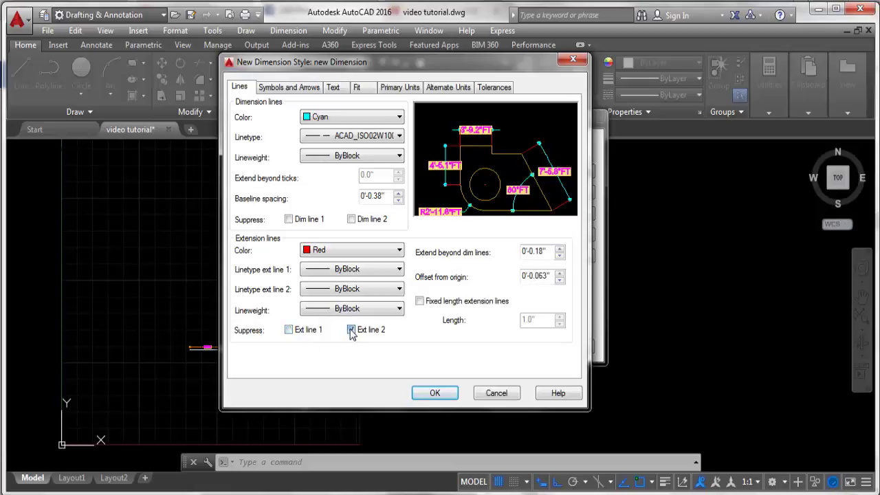
pyautogui.click(348, 253)
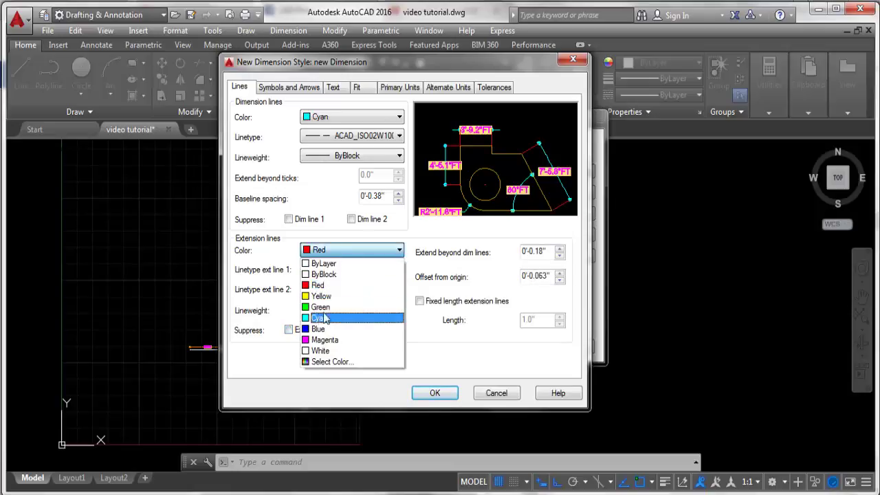
pyautogui.click(321, 331)
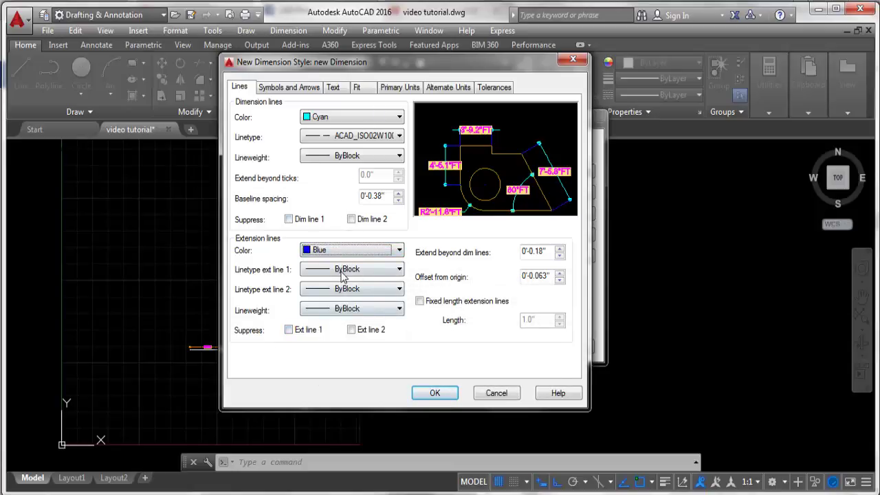
pyautogui.click(343, 273)
pyautogui.click(333, 306)
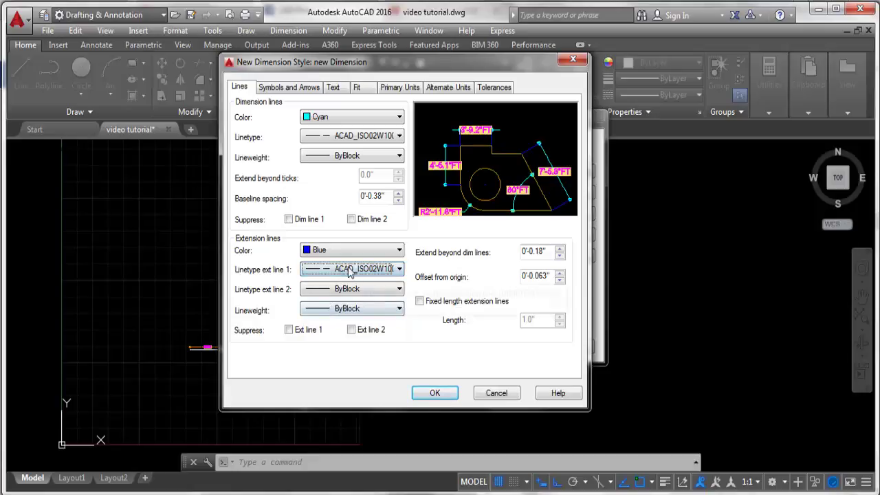
pyautogui.click(330, 139)
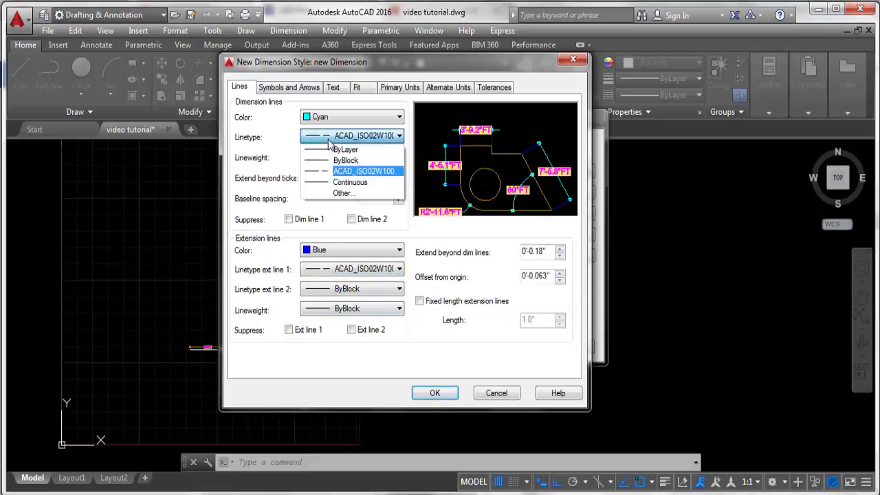
pyautogui.click(331, 150)
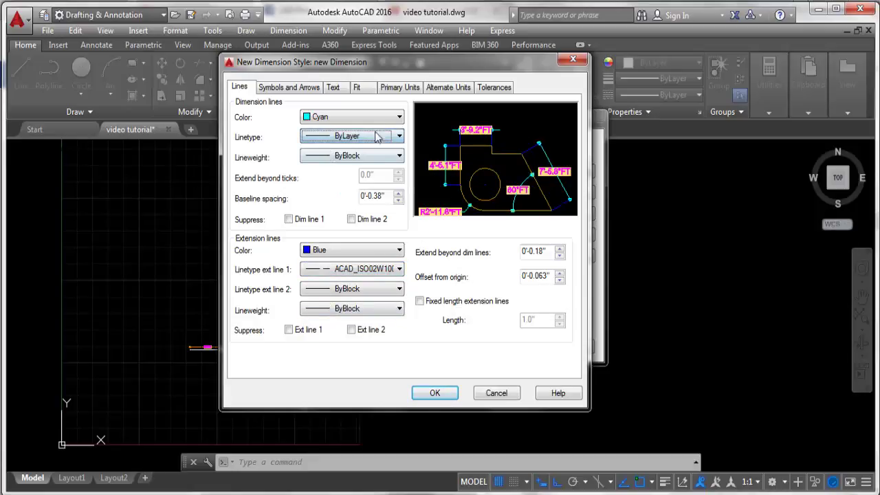
# Use Closed filled arrowheads with an arrow size of 8
pyautogui.click(280, 89)
pyautogui.click(313, 129)
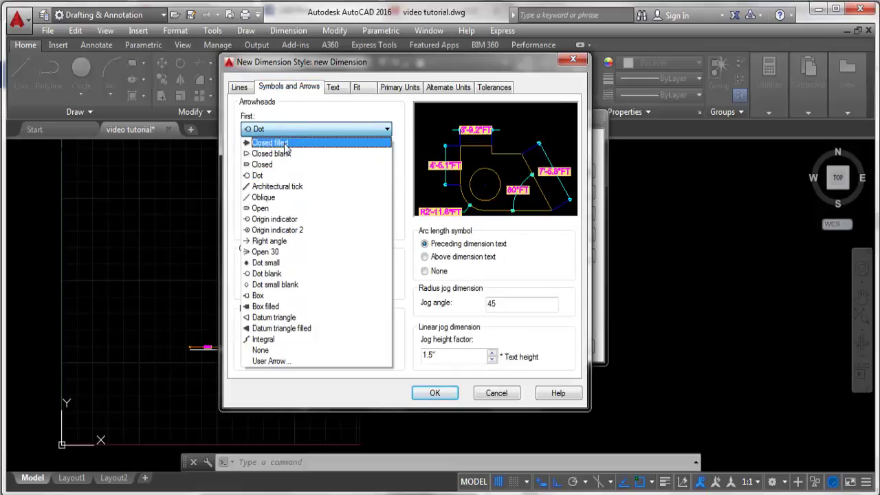
pyautogui.click(286, 143)
pyautogui.moveTo(270, 224); pyautogui.dragTo(230, 232)
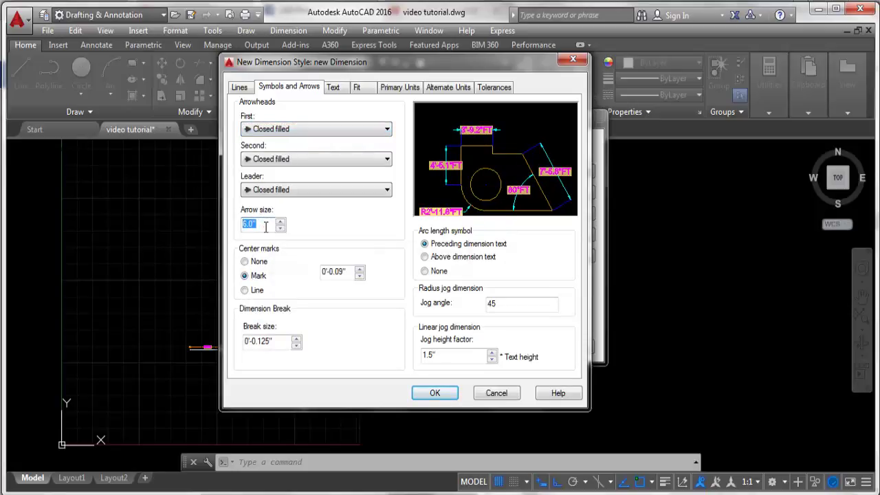
pyautogui.write('8')
# Make the dimension text Cyan with Color 41 fill and a text height of 12
pyautogui.click(332, 90)
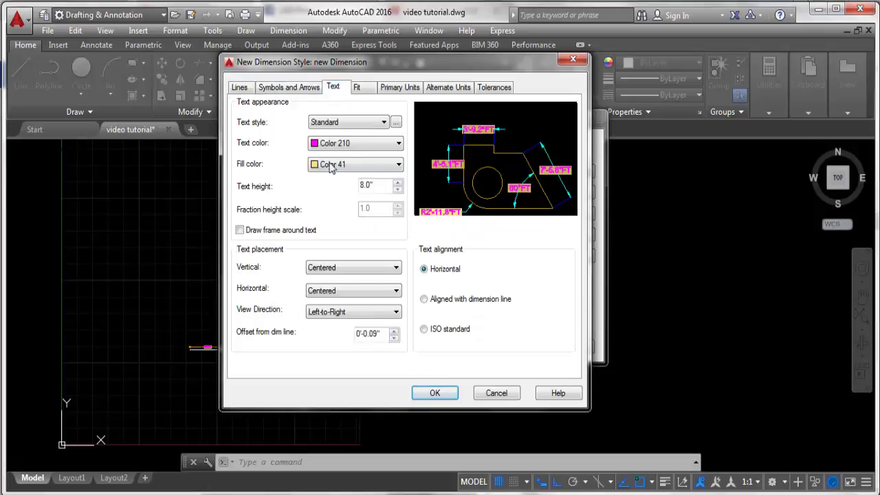
pyautogui.click(340, 146)
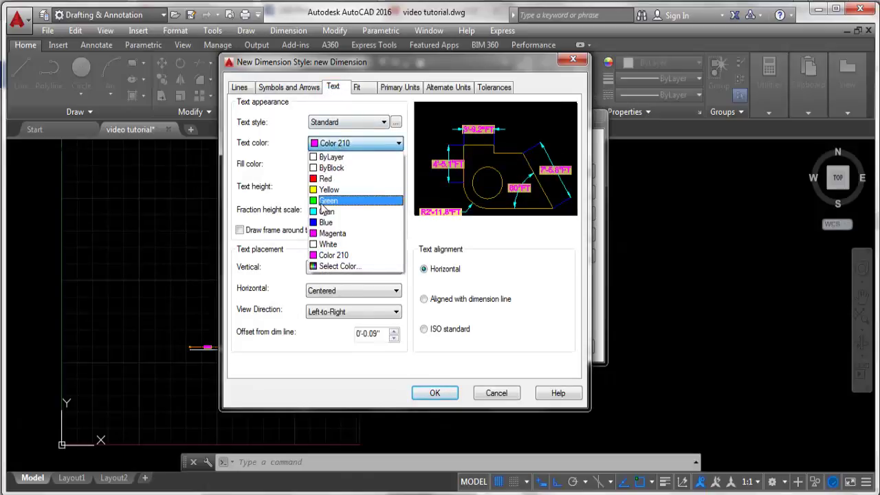
pyautogui.click(326, 211)
pyautogui.click(337, 165)
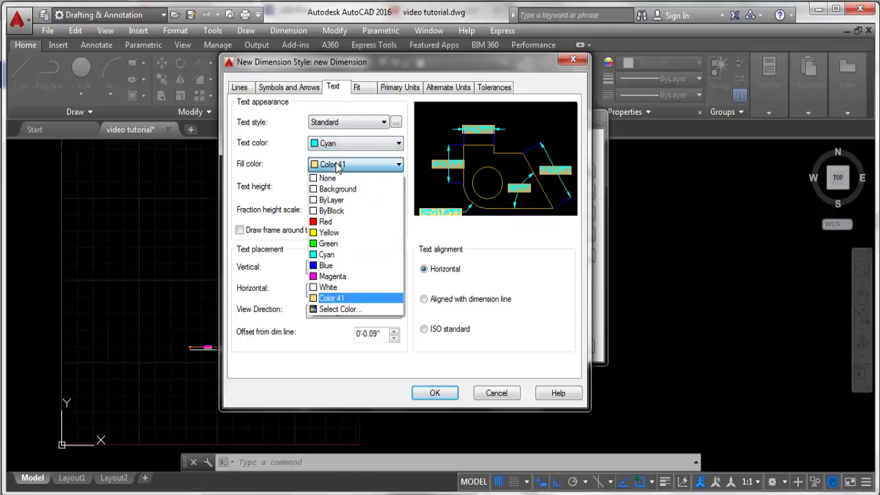
pyautogui.click(335, 299)
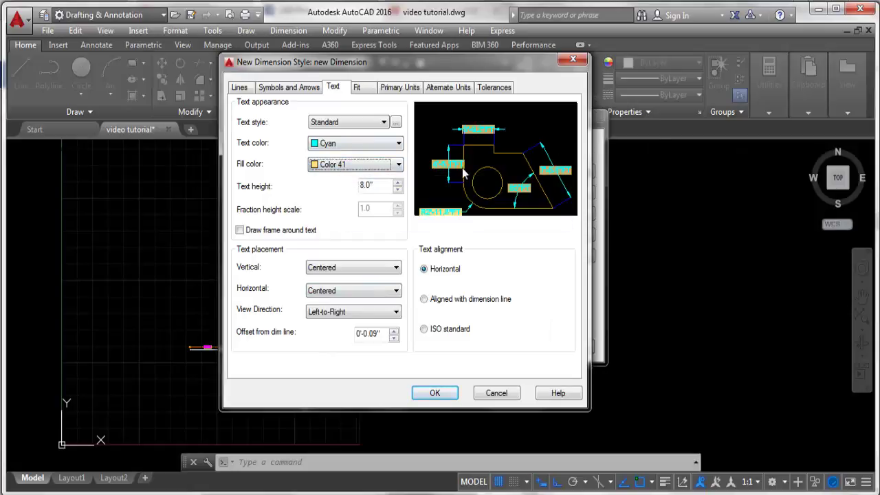
pyautogui.press('Tab')
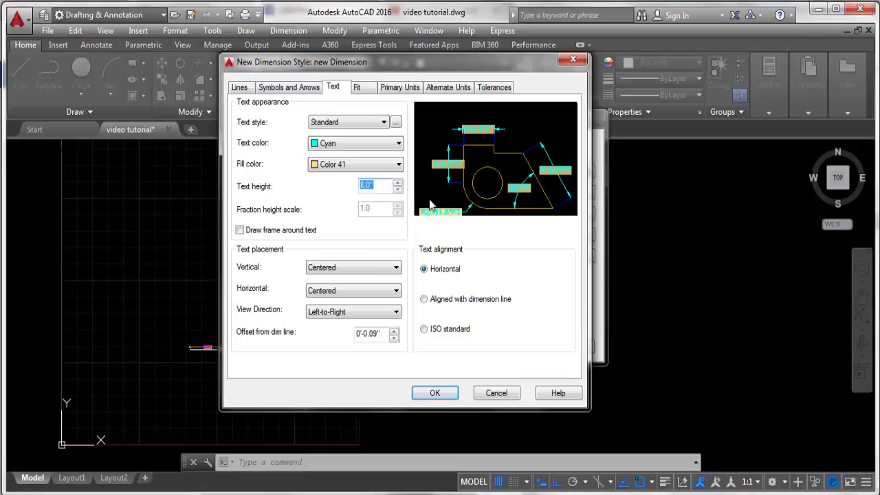
pyautogui.write('12')
# Keep Engineering primary units, clear the FT suffix, and save the style with OK
pyautogui.click(357, 88)
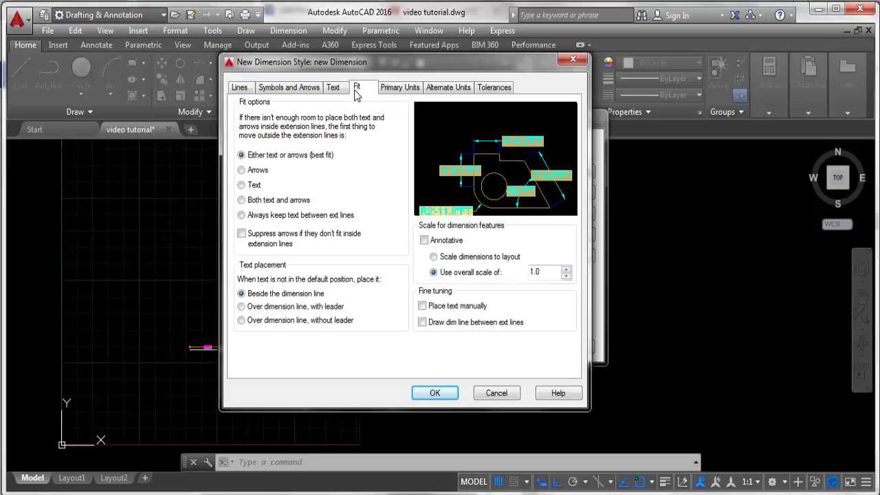
pyautogui.click(402, 92)
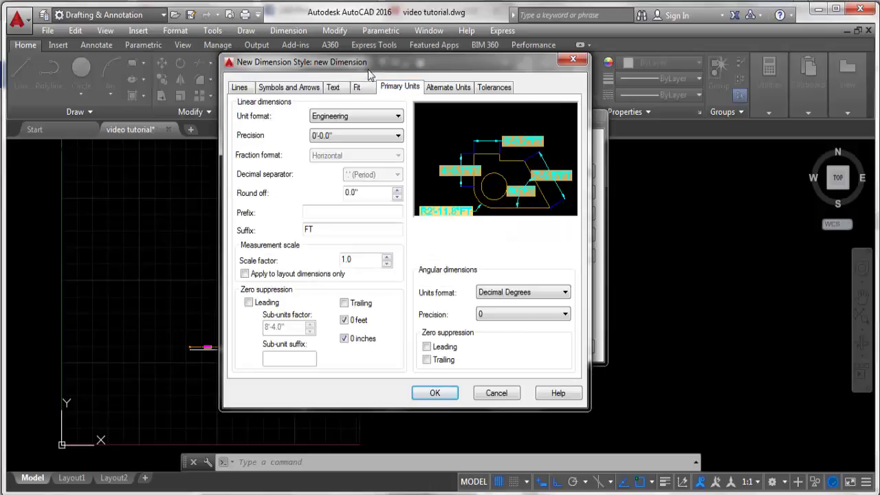
pyautogui.moveTo(369, 74); pyautogui.dragTo(351, 66)
pyautogui.click(344, 110)
pyautogui.click(345, 111)
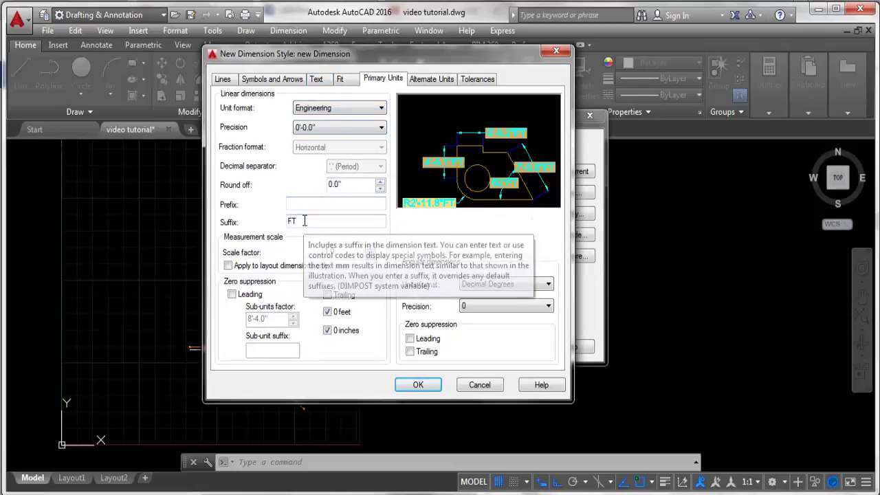
pyautogui.moveTo(304, 221); pyautogui.dragTo(229, 225)
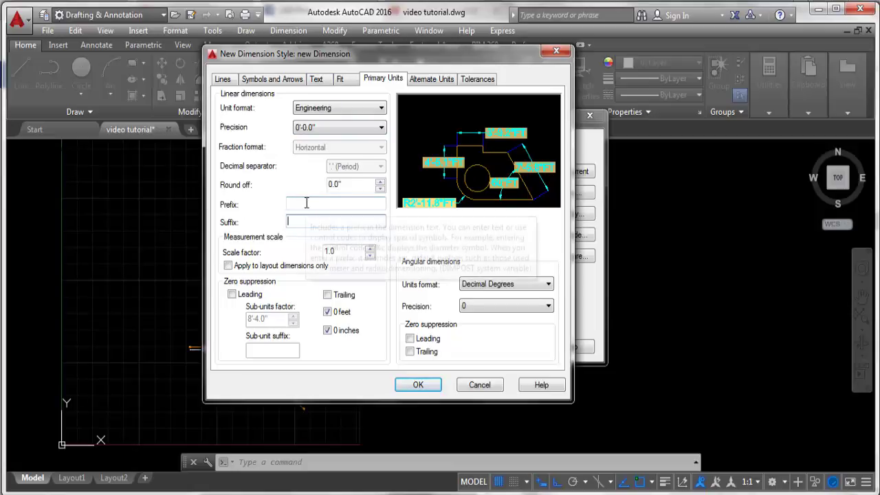
pyautogui.click(306, 204)
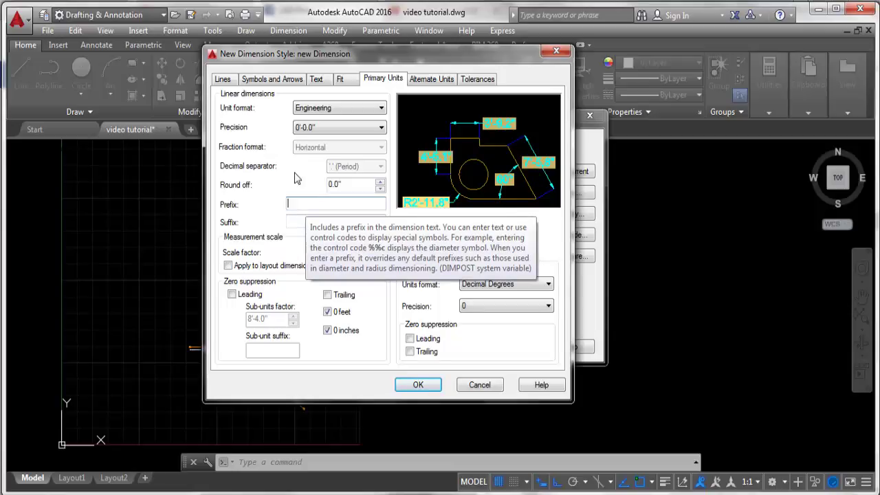
pyautogui.click(418, 386)
# Set 'new Dimension' current, close the manager, and view the triangle's dimensions
pyautogui.click(588, 175)
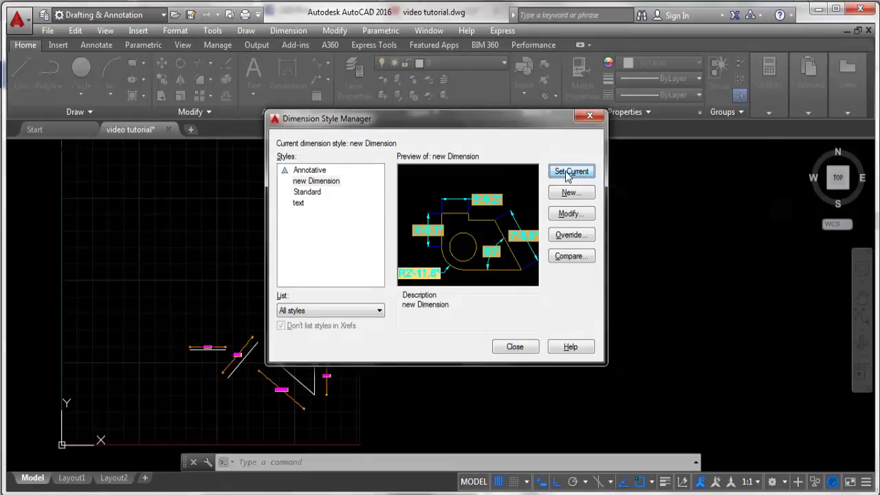
pyautogui.click(589, 115)
pyautogui.scroll(5, 294, 294)
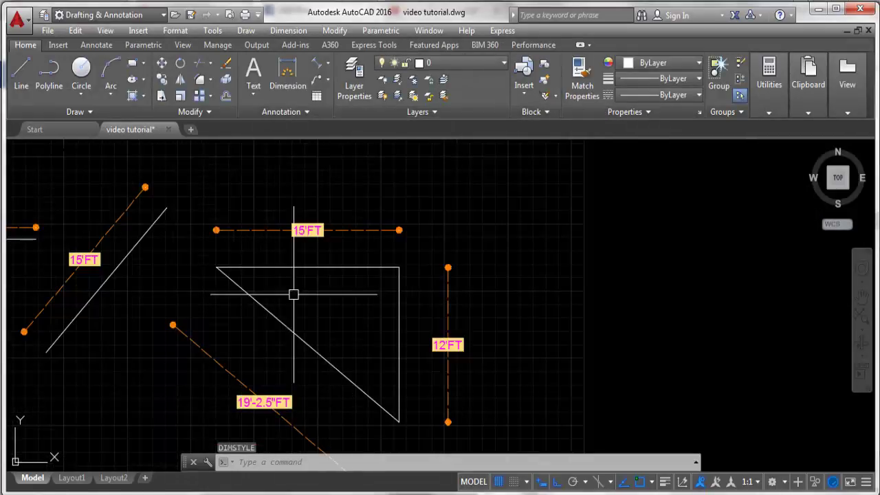
pyautogui.scroll(-2, 250, 250)
pyautogui.scroll(2, 332, 308)
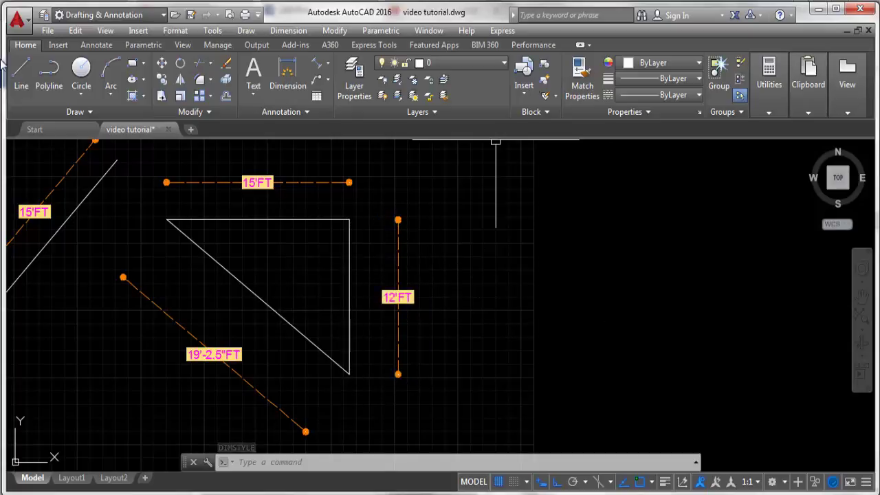
# Draw a stepped line running right along the top, down, then right along the bottom
pyautogui.click(20, 72)
pyautogui.scroll(-5, 158, 210)
pyautogui.scroll(3, 275, 226)
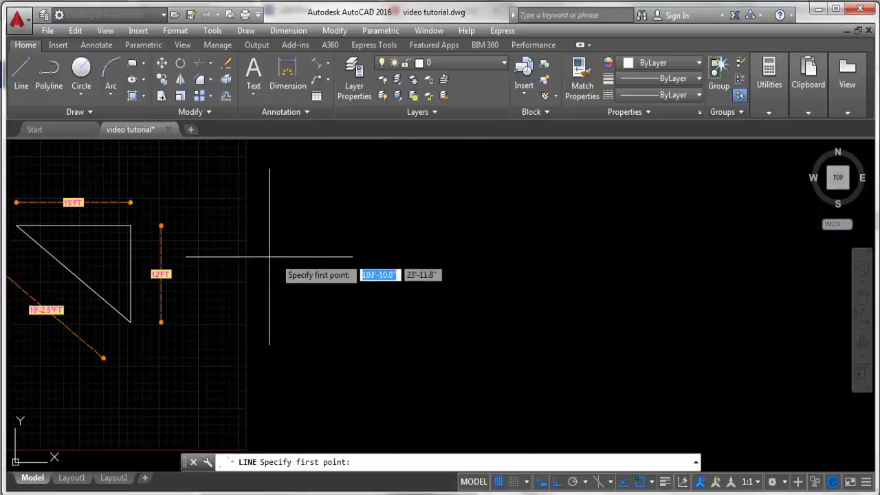
pyautogui.click(194, 240)
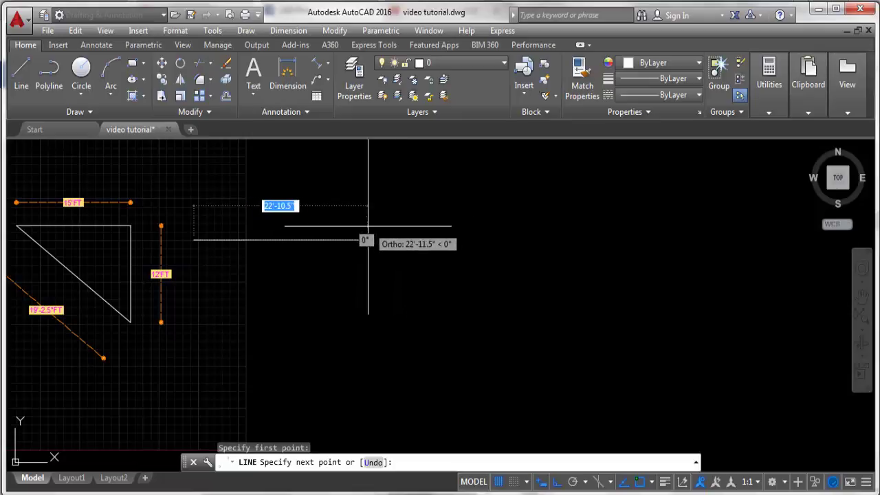
pyautogui.click(358, 240)
pyautogui.click(532, 240)
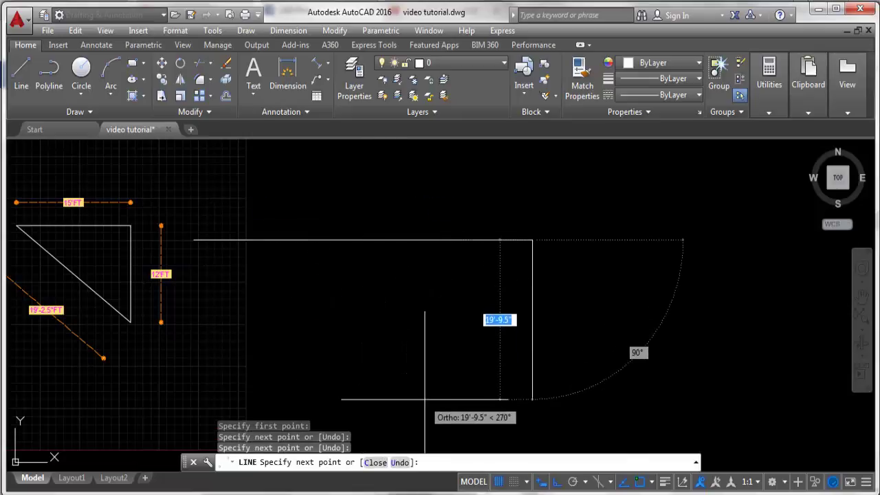
pyautogui.click(605, 395)
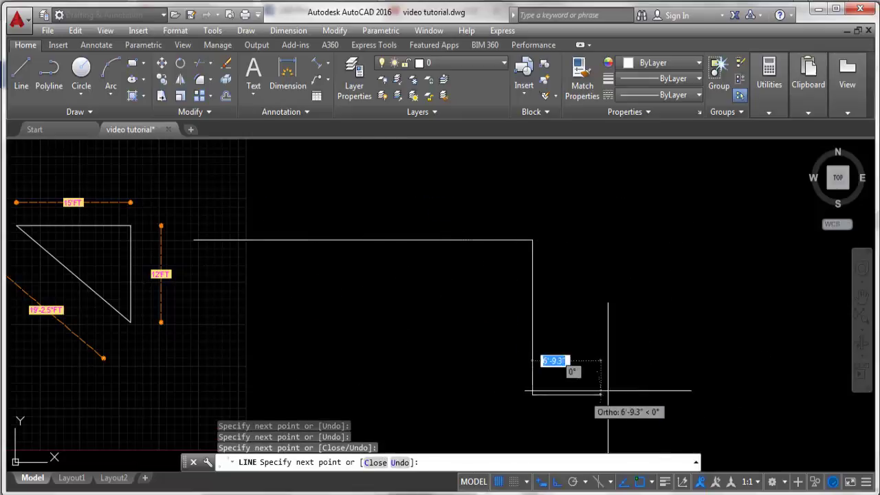
pyautogui.click(717, 385)
pyautogui.rightClick(716, 385)
pyautogui.click(752, 226)
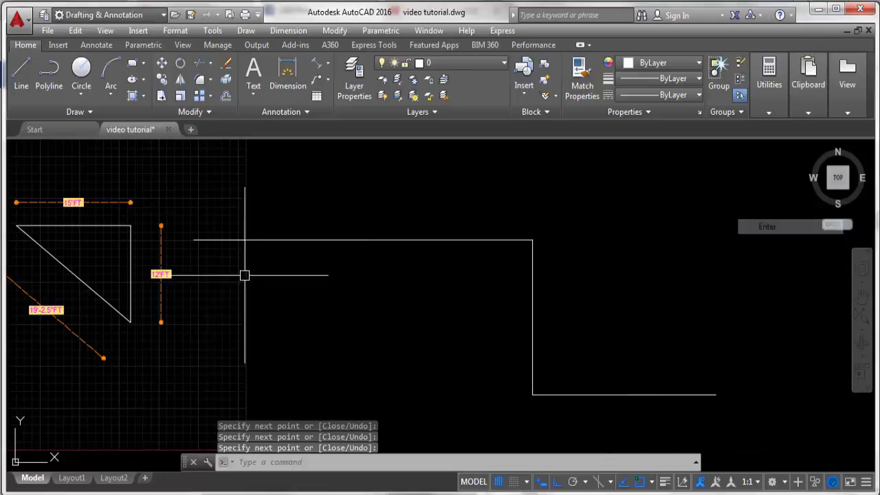
# Erase the extra overlapping leftmost top segment
pyautogui.click(278, 240)
pyautogui.click(225, 293)
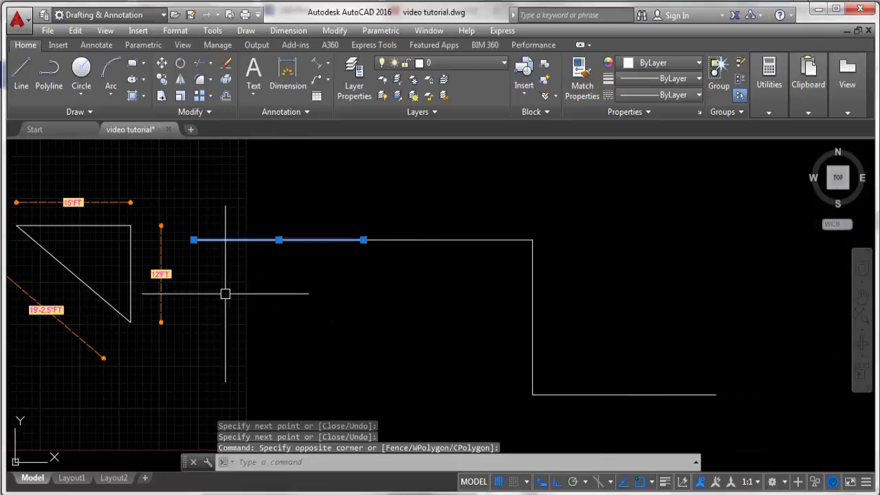
pyautogui.press('Delete')
pyautogui.scroll(-2, 186, 222)
pyautogui.scroll(2, 471, 250)
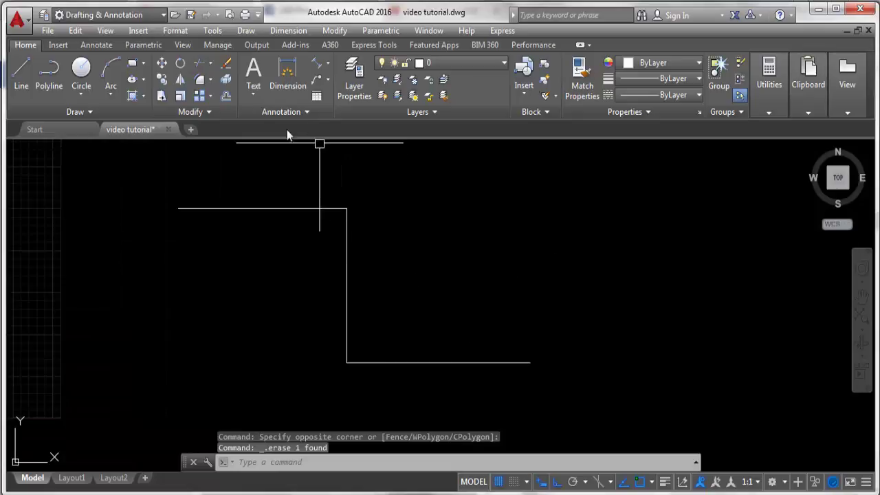
# Add an aligned dimension of 22'-2.3" to the stepped shape's top line
pyautogui.click(316, 62)
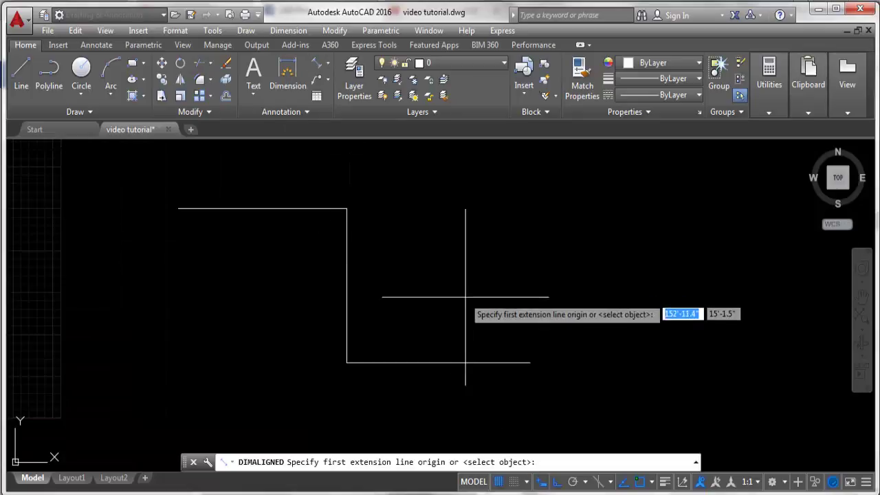
pyautogui.click(237, 209)
pyautogui.scroll(-2, 623, 253)
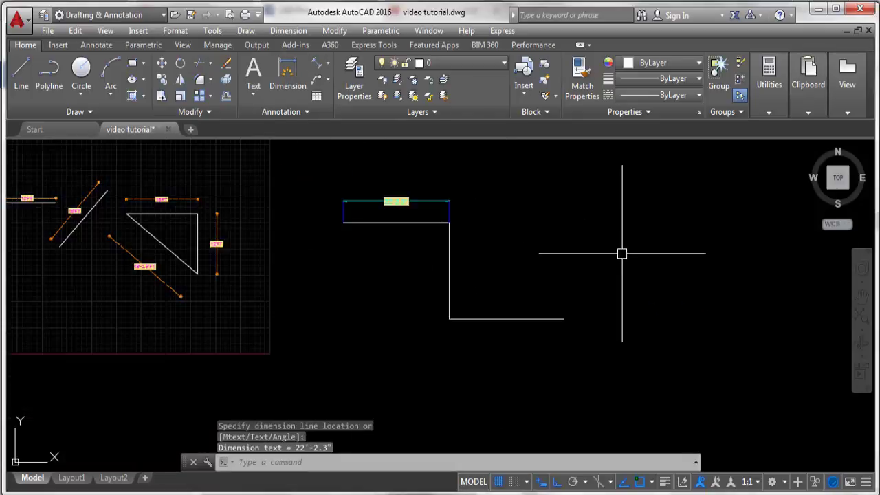
pyautogui.scroll(5, 394, 198)
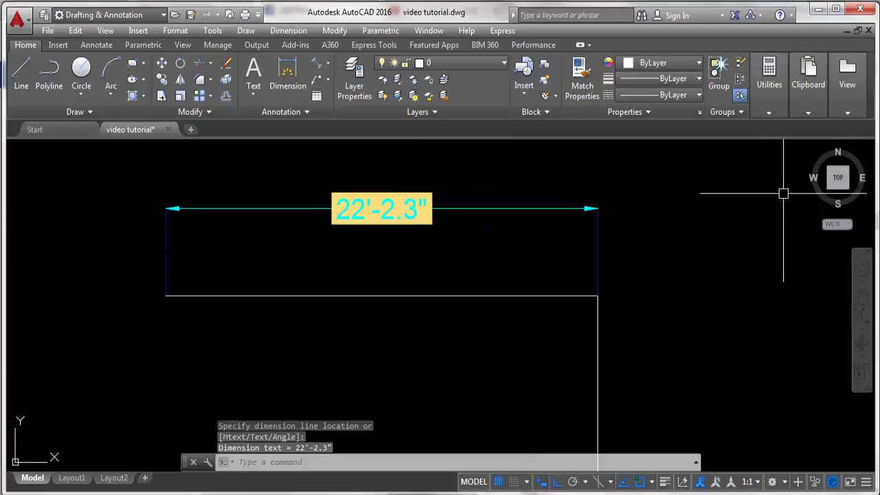
# Add an aligned dimension of 24'-0.7" above the bottom line
pyautogui.click(316, 63)
pyautogui.scroll(-3, 268, 145)
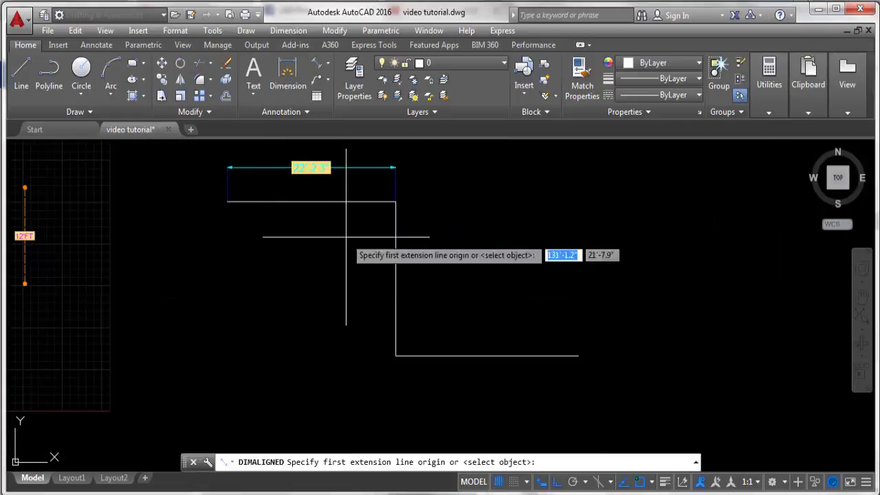
pyautogui.press('Return')
pyautogui.click(506, 356)
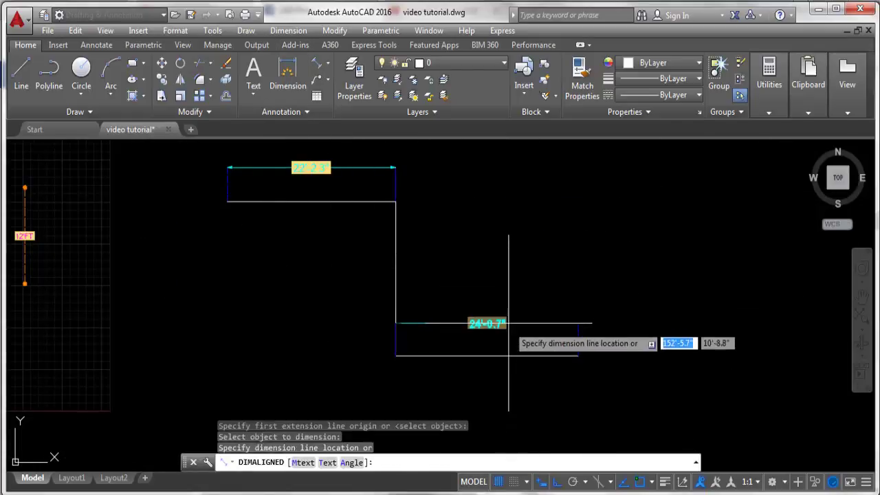
pyautogui.click(509, 322)
pyautogui.scroll(-4, 688, 297)
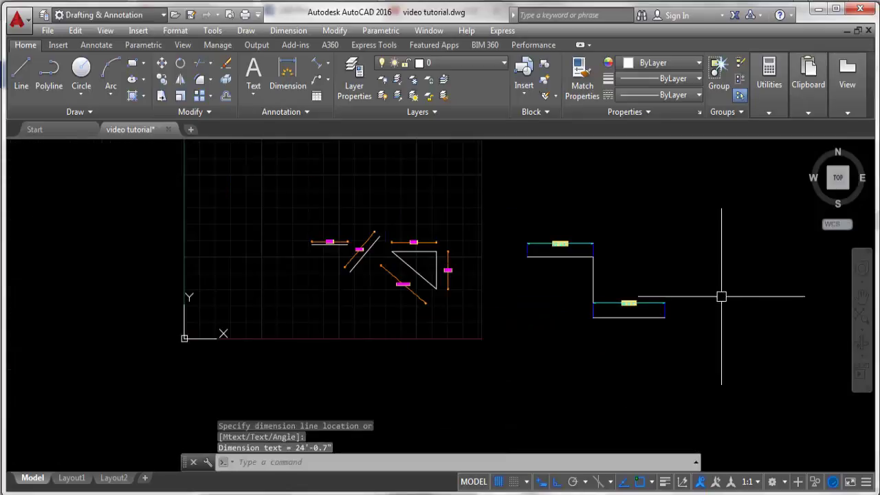
pyautogui.click(20, 67)
# Draw a vertical line to the left of the dimensioned lines
pyautogui.scroll(2, 196, 224)
pyautogui.click(224, 182)
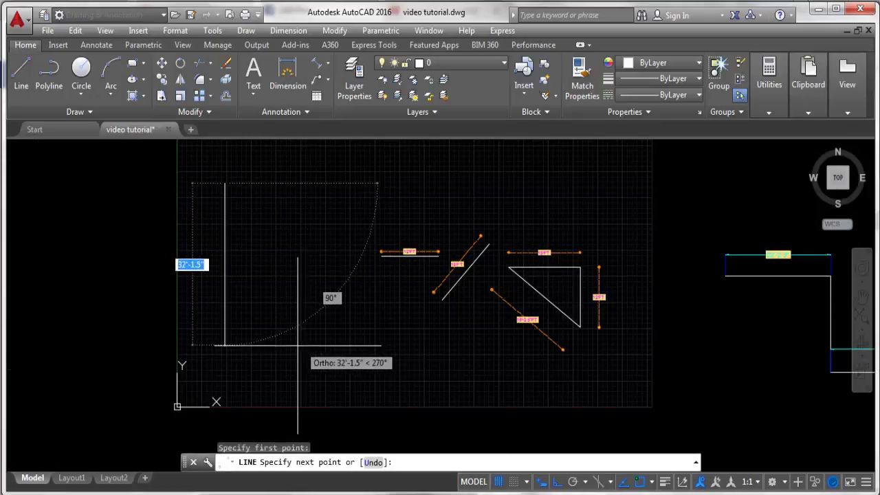
pyautogui.click(297, 346)
pyautogui.rightClick(249, 198)
pyautogui.click(275, 205)
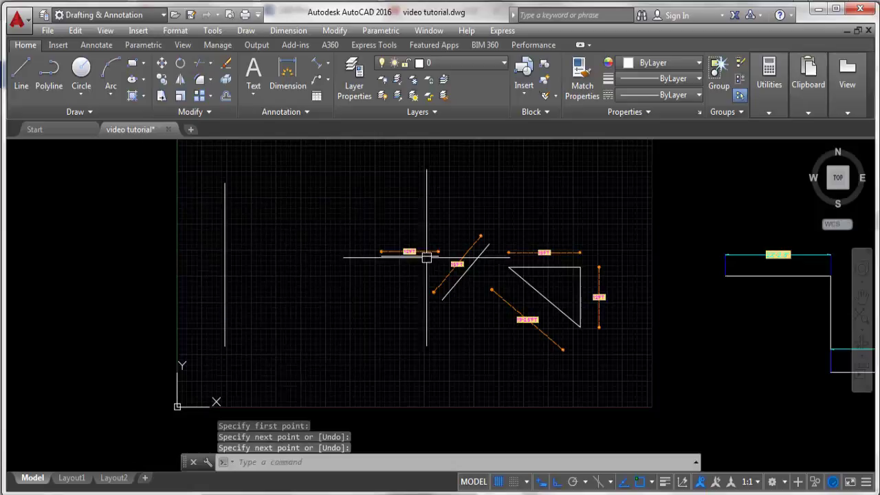
pyautogui.scroll(1, 426, 257)
pyautogui.scroll(-1, 412, 249)
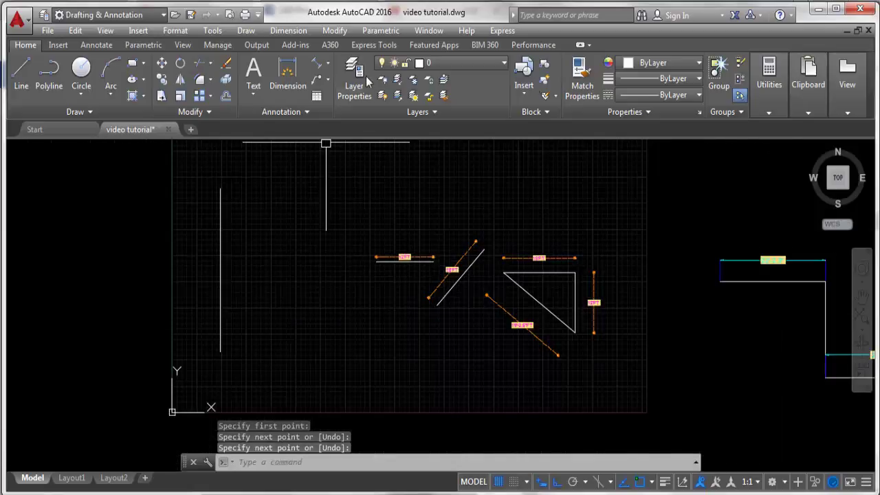
# Make Standard the current dimension style again from the Dimension menu
pyautogui.click(288, 31)
pyautogui.click(289, 386)
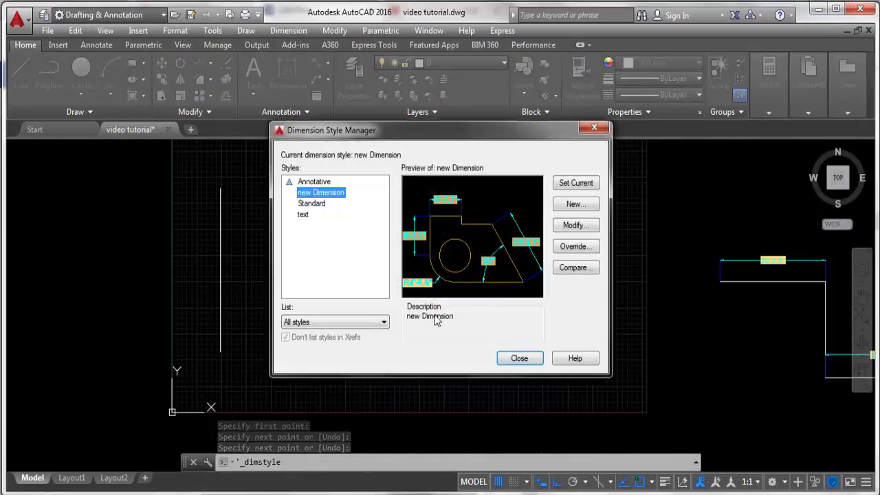
pyautogui.click(310, 205)
pyautogui.click(578, 190)
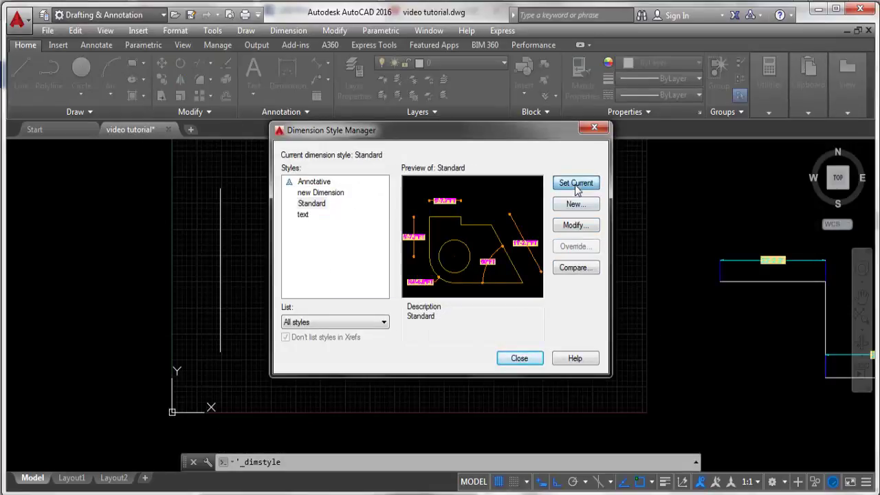
pyautogui.click(520, 359)
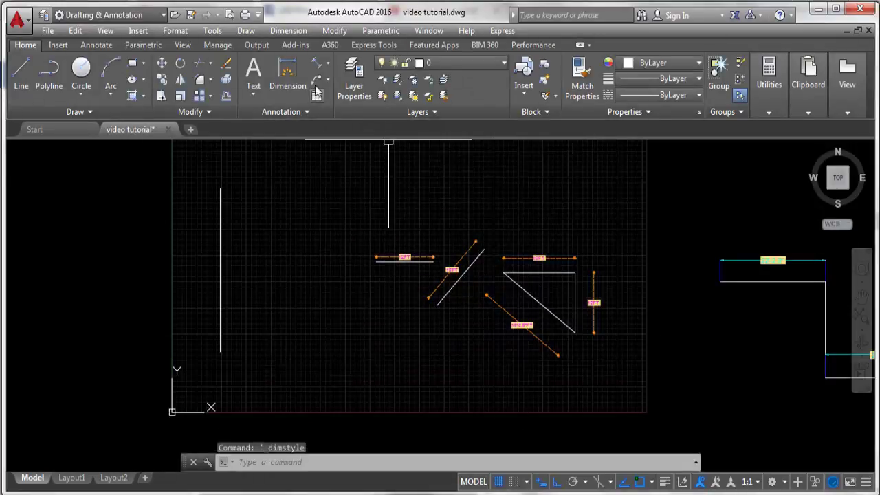
# Dimension the new vertical line as a whole object, giving it a 32'-4.7" aligned dimension
pyautogui.click(315, 67)
pyautogui.press('Return')
pyautogui.click(220, 224)
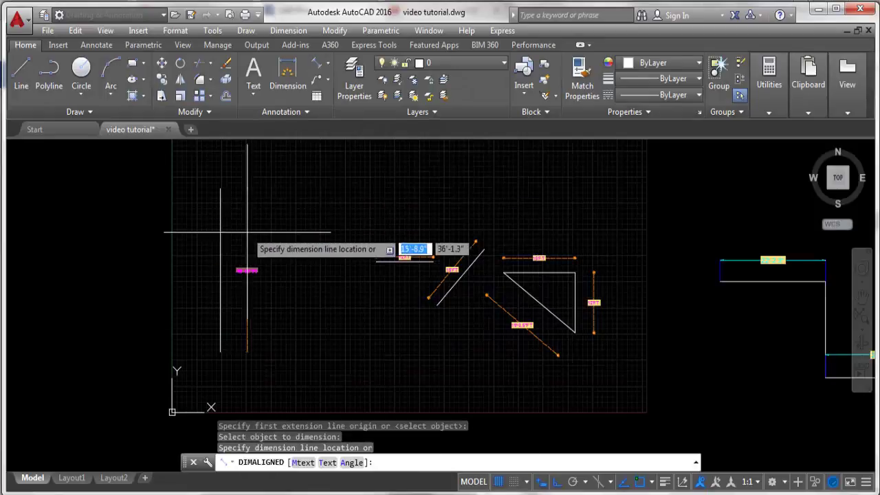
pyautogui.scroll(2, 247, 289)
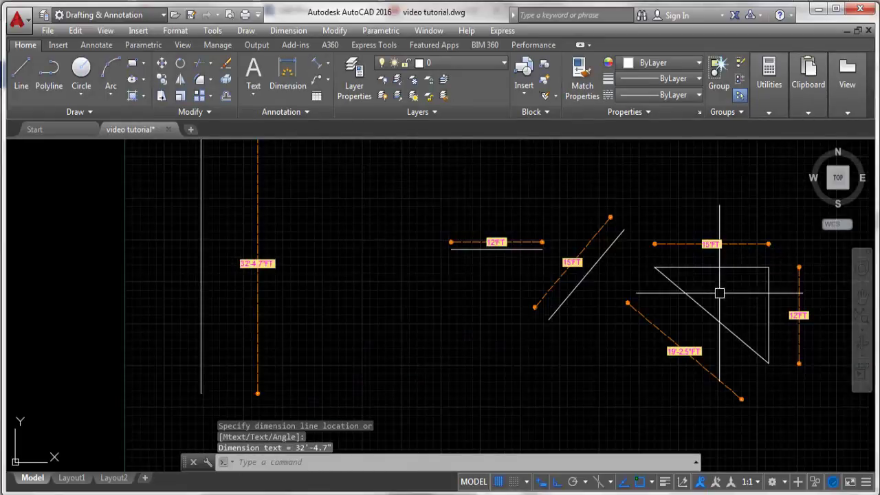
pyautogui.scroll(-2, 366, 294)
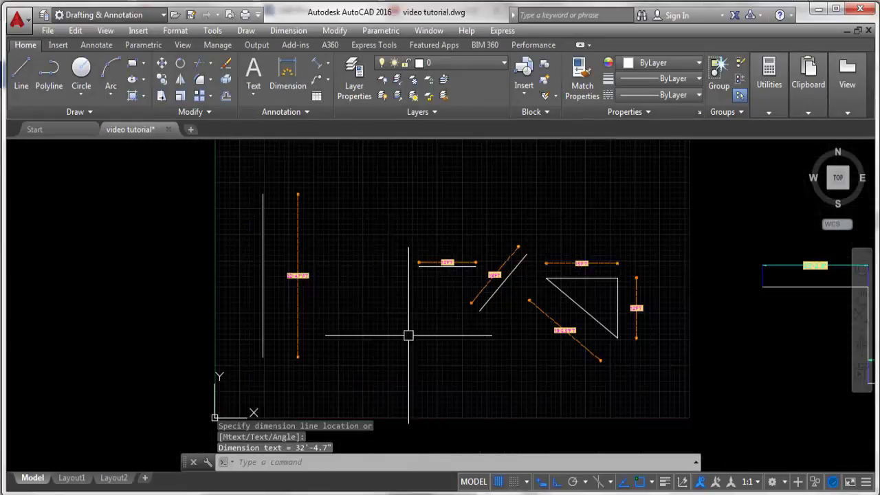
# In the Dimension Style Manager, make the new Dimension style current
pyautogui.click(288, 30)
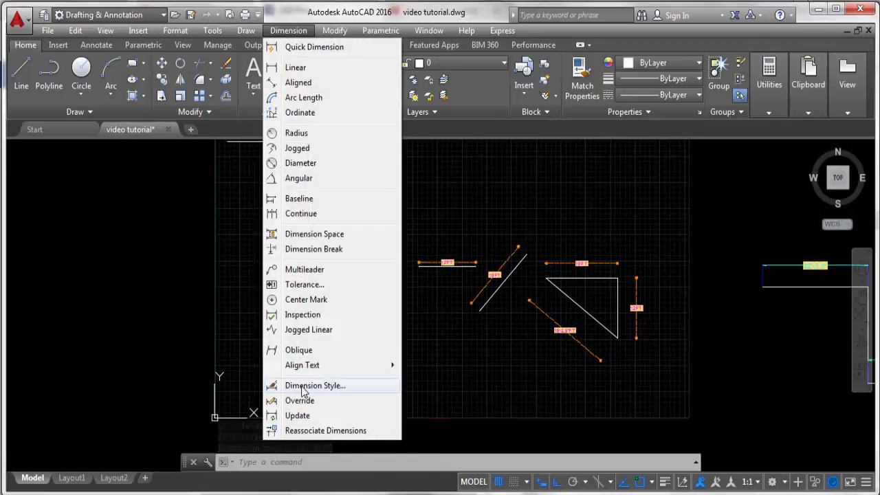
pyautogui.click(303, 388)
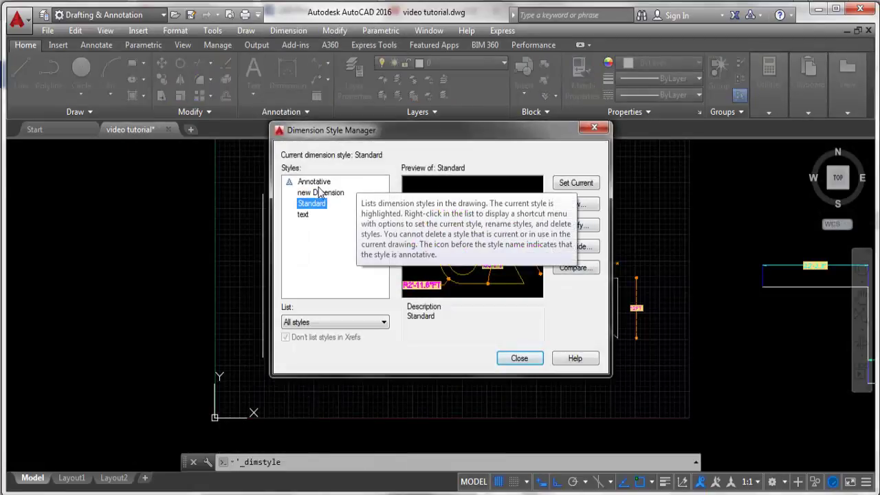
pyautogui.click(317, 194)
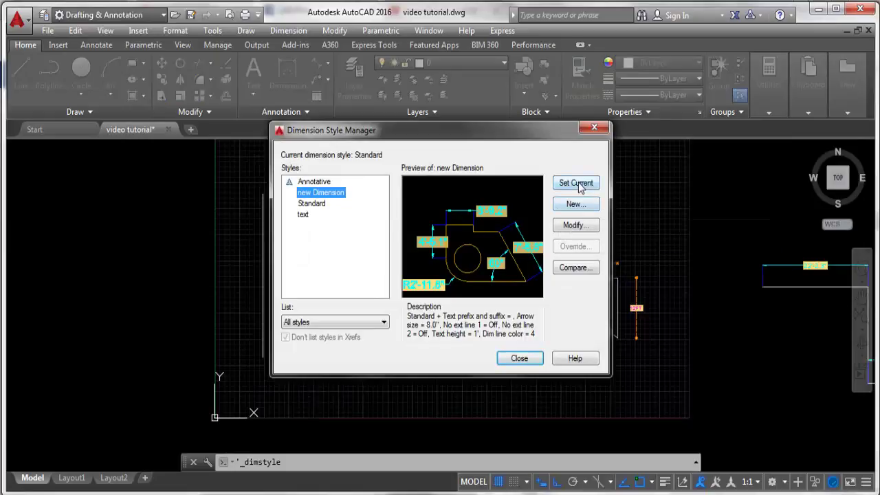
pyautogui.click(578, 184)
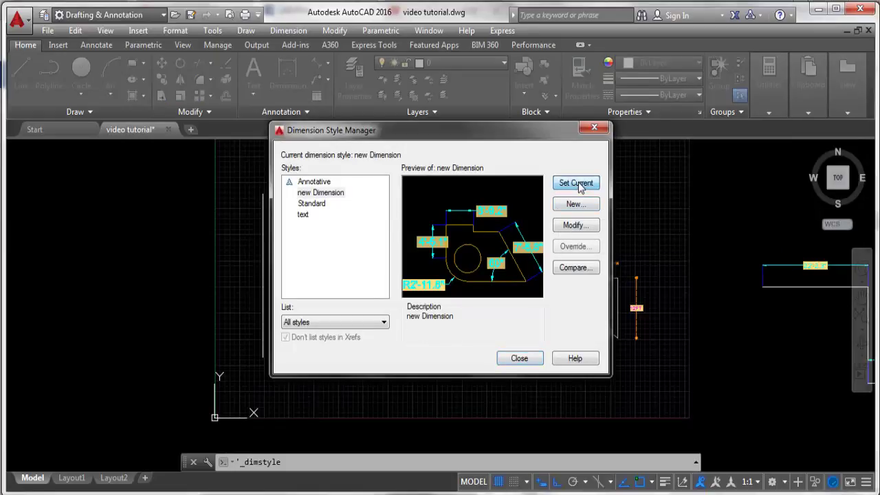
# Close the style manager and place a 32'-4.7" aligned dimension left of the tall vertical line
pyautogui.click(519, 361)
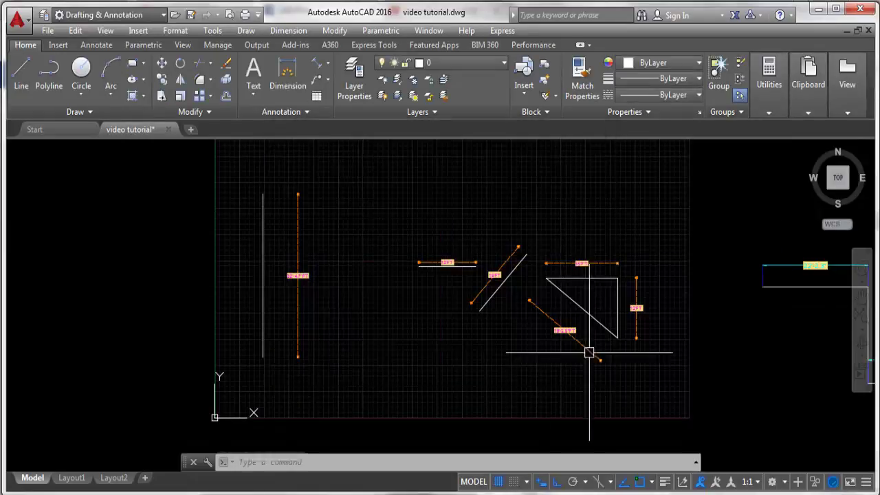
pyautogui.click(317, 63)
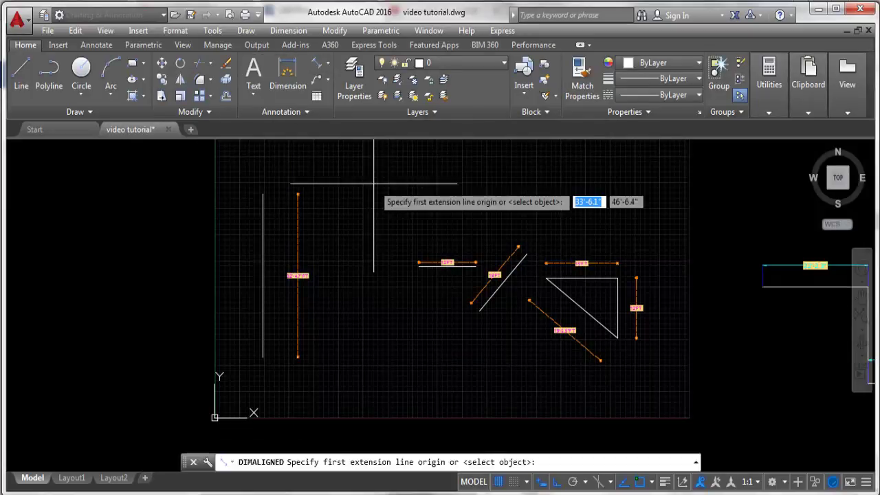
pyautogui.press('Return')
pyautogui.click(263, 275)
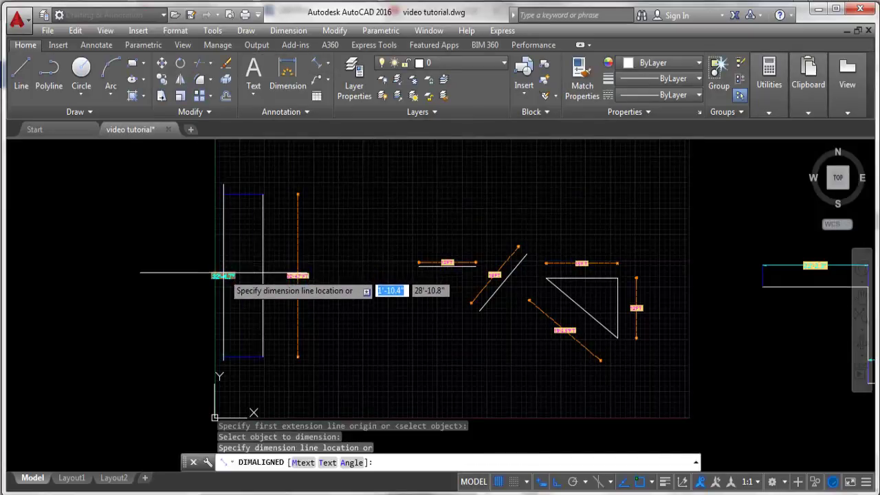
pyautogui.click(222, 269)
pyautogui.scroll(2, 193, 291)
pyautogui.scroll(2, 611, 305)
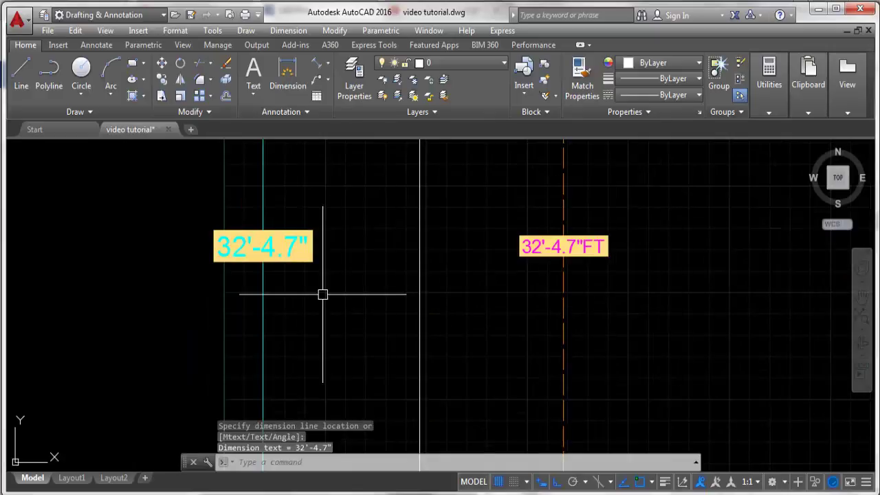
pyautogui.scroll(-3, 258, 284)
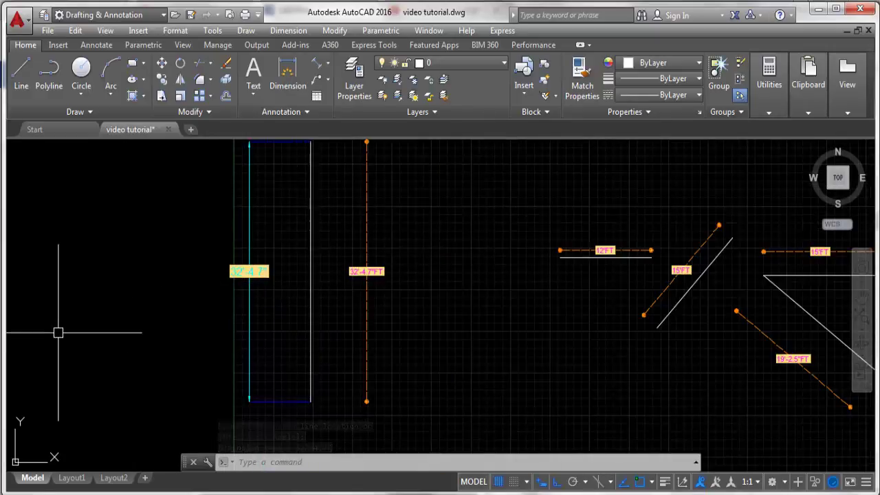
# Zoom out and back in, then open the Circle dropdown in the Draw panel
pyautogui.scroll(-2, 169, 265)
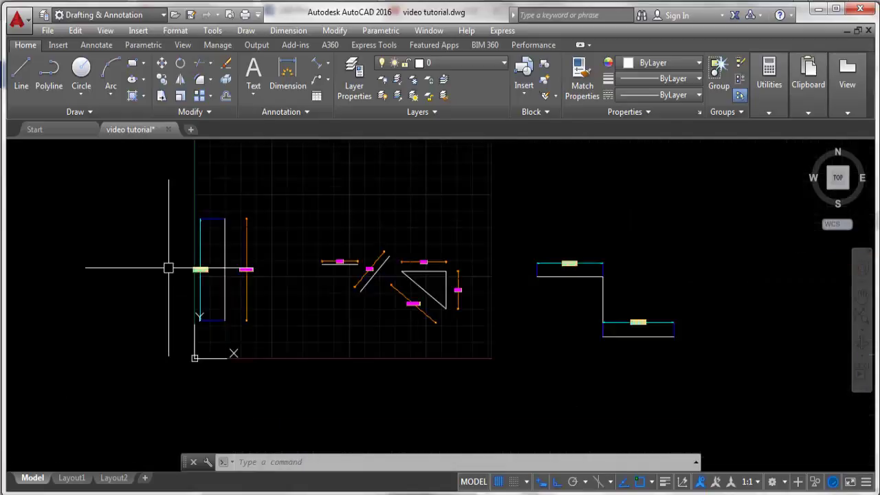
pyautogui.scroll(-1, 172, 269)
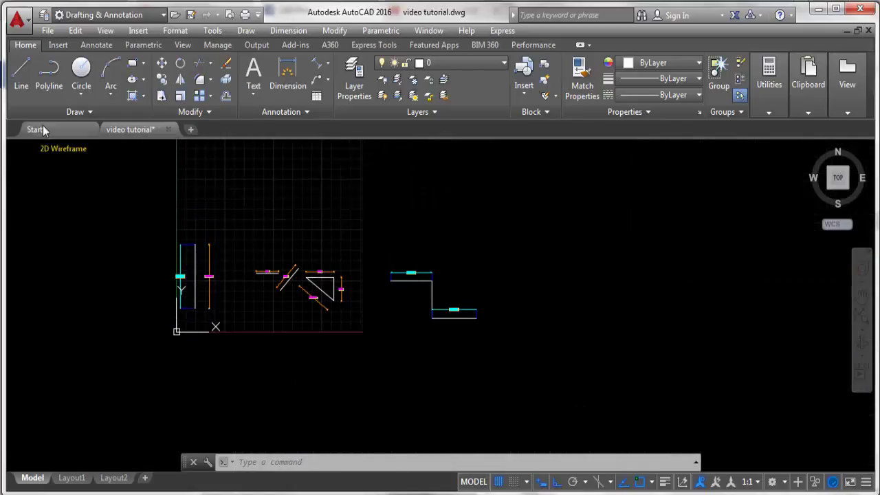
pyautogui.scroll(-1, 198, 297)
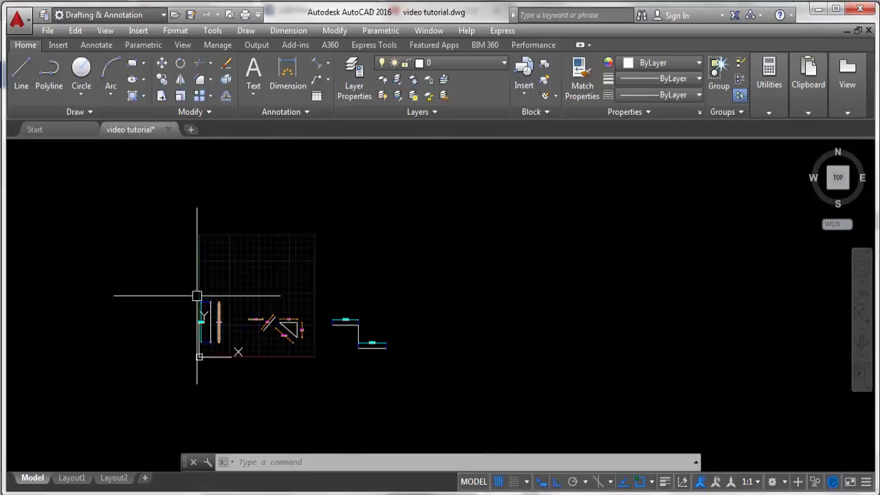
pyautogui.scroll(4, 207, 275)
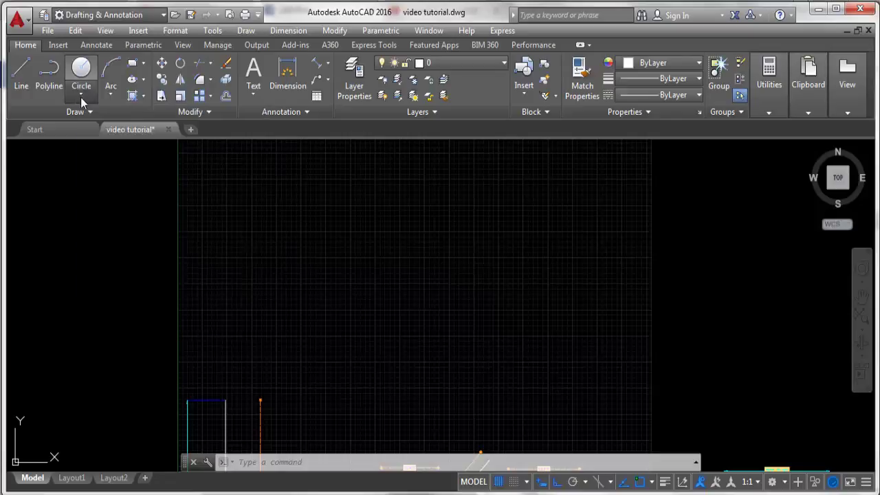
pyautogui.click(81, 96)
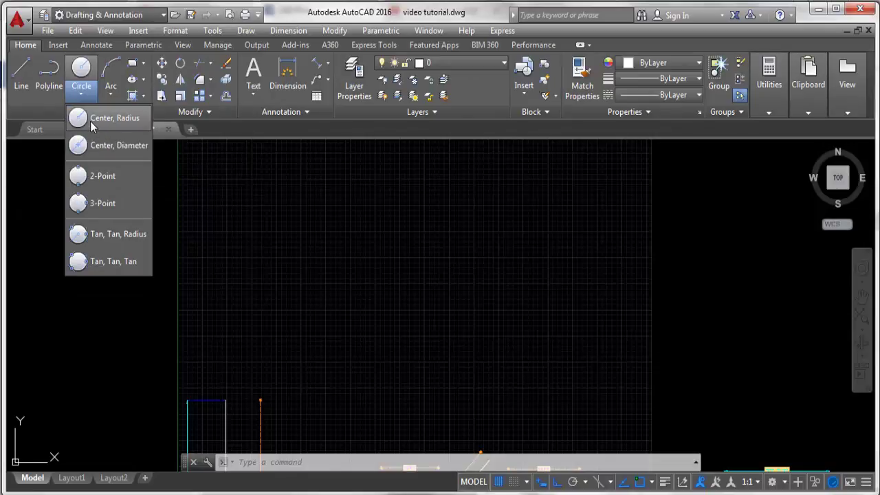
# Draw a Center, Radius circle with an 8' radius near the lower left, beside the Y axis
pyautogui.click(110, 146)
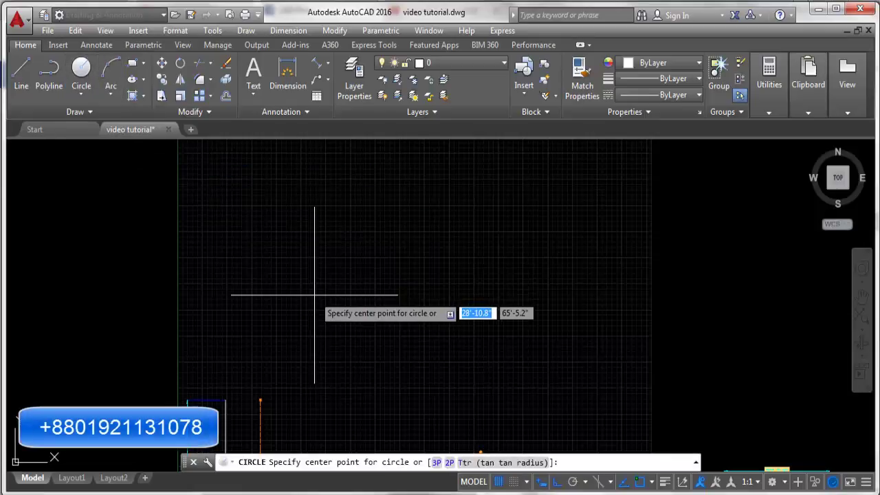
pyautogui.scroll(-2, 236, 301)
pyautogui.scroll(-2, 214, 360)
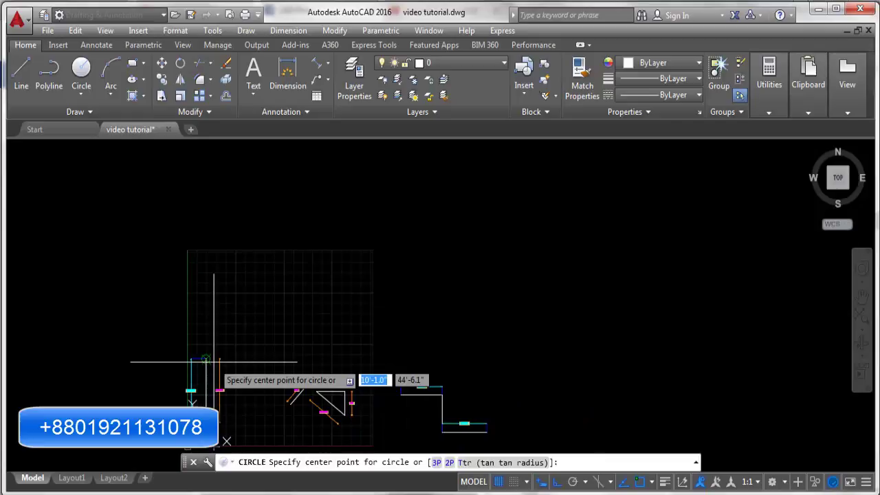
pyautogui.moveTo(213, 361); pyautogui.dragTo(301, 379, button='middle')
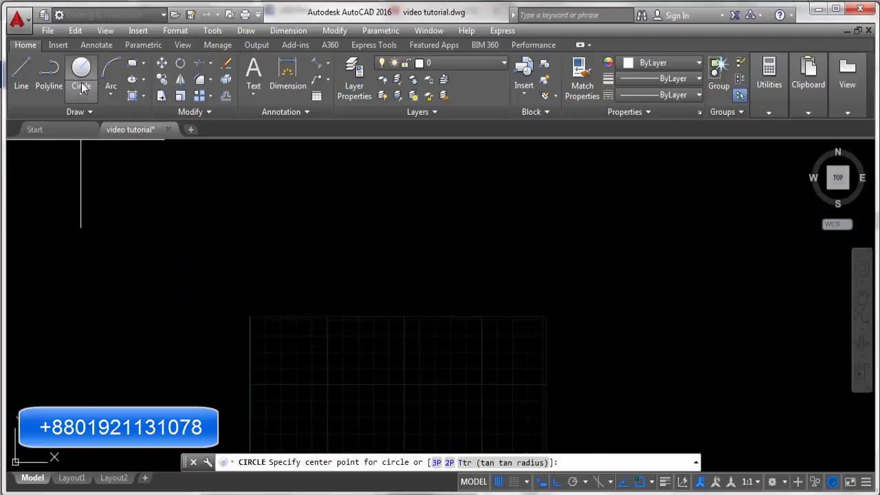
pyautogui.scroll(2, 275, 309)
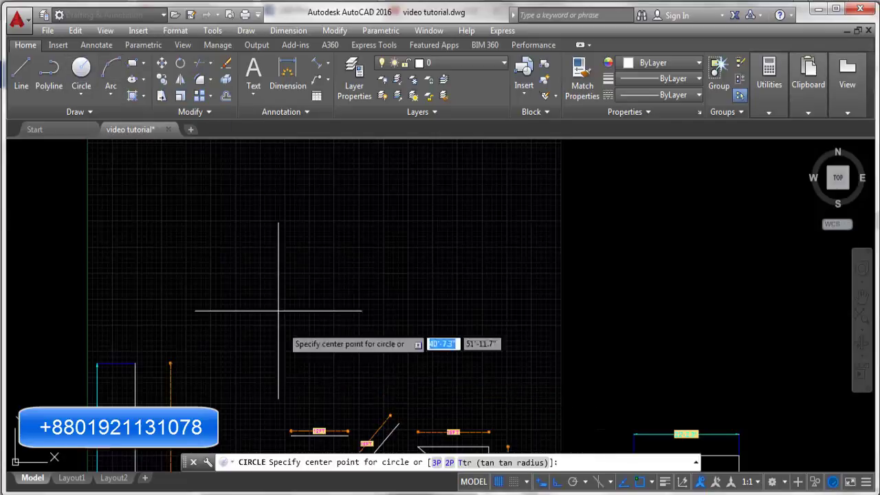
pyautogui.scroll(-2, 251, 275)
pyautogui.scroll(2, 207, 358)
pyautogui.scroll(3, 235, 353)
pyautogui.scroll(-3, 234, 353)
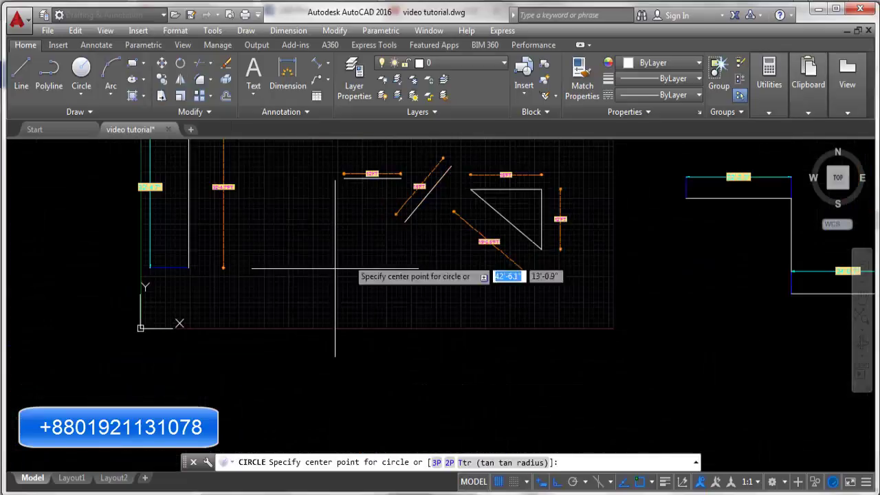
pyautogui.scroll(2, 238, 297)
pyautogui.click(274, 295)
pyautogui.write("8'")
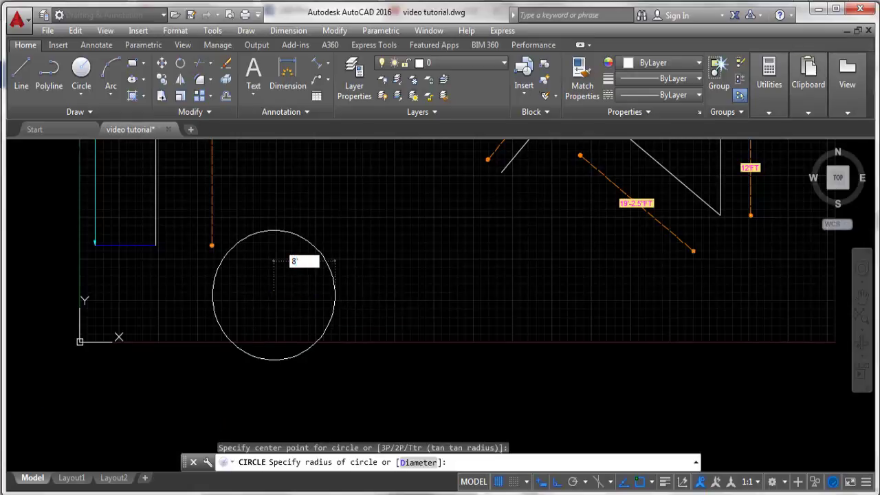
pyautogui.press('Return')
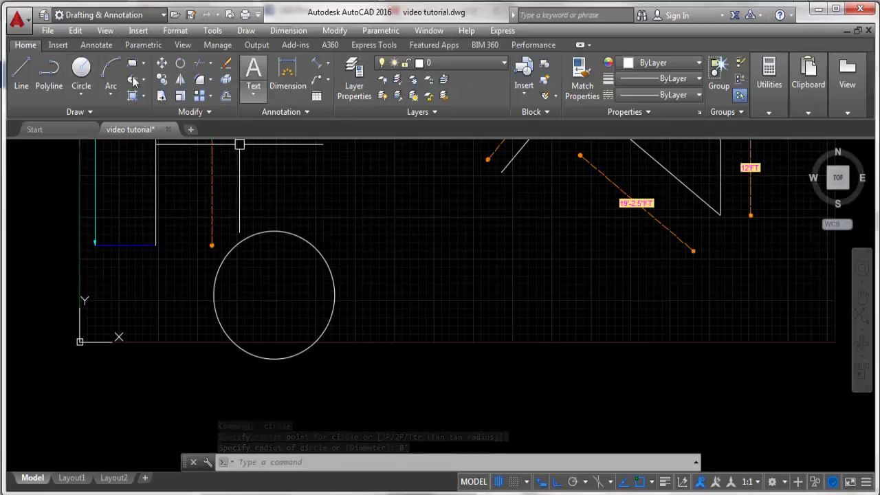
# Draw a Center, Diameter circle of 15' diameter to the right of the 8' circle
pyautogui.click(83, 95)
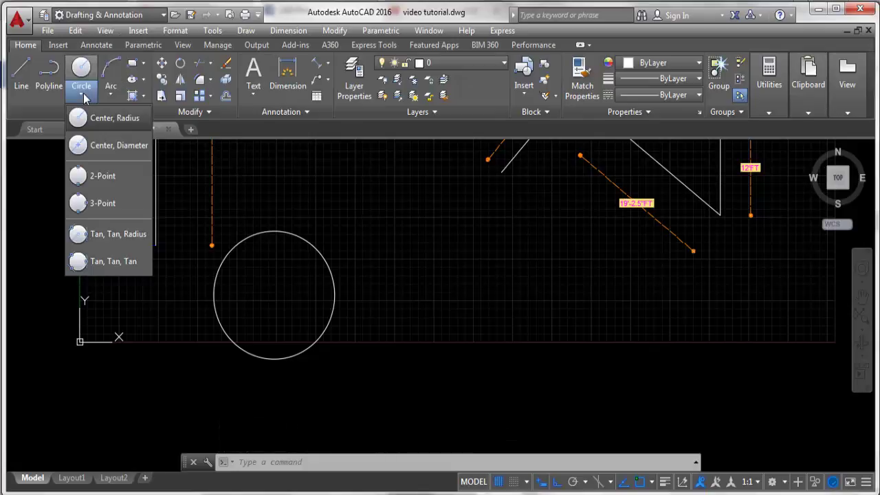
pyautogui.click(77, 146)
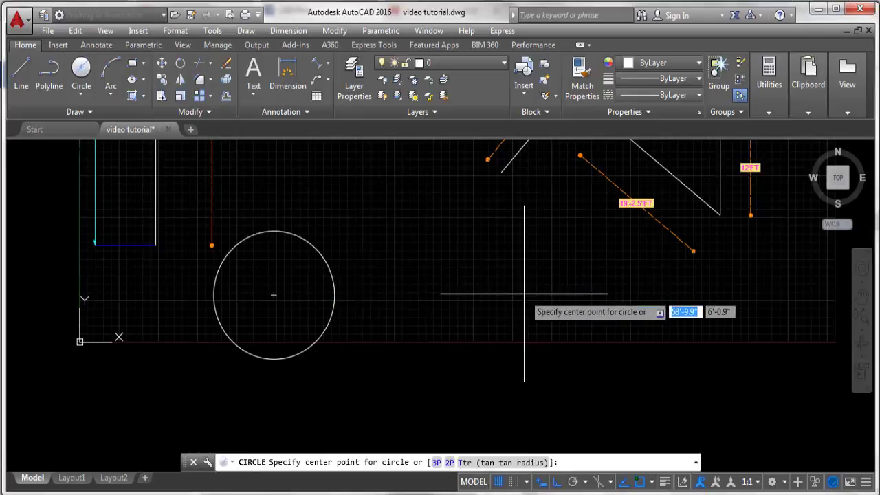
pyautogui.click(495, 296)
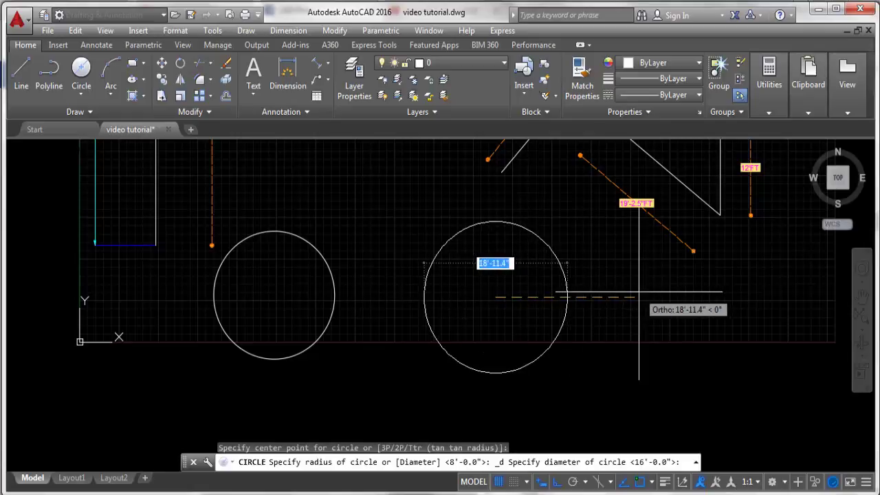
pyautogui.write("'")
pyautogui.press('Return')
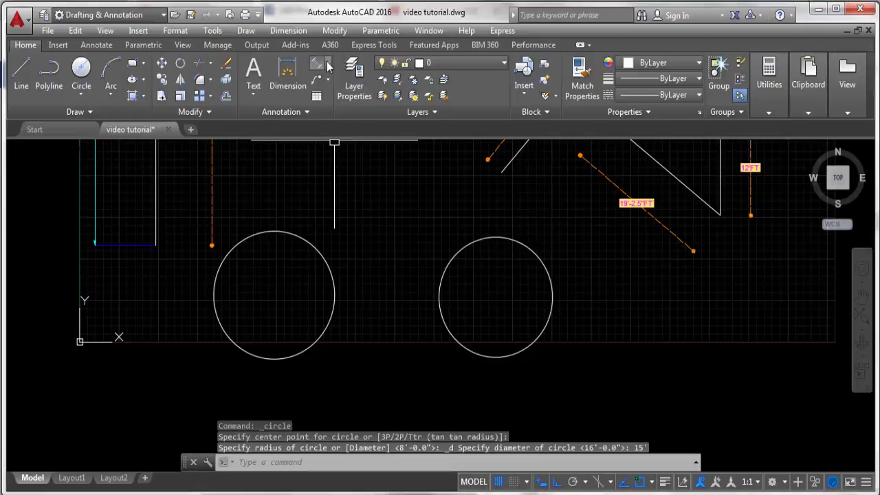
# Dimension the left circle with an R8' radius and a Ø16' diameter below it
pyautogui.click(328, 64)
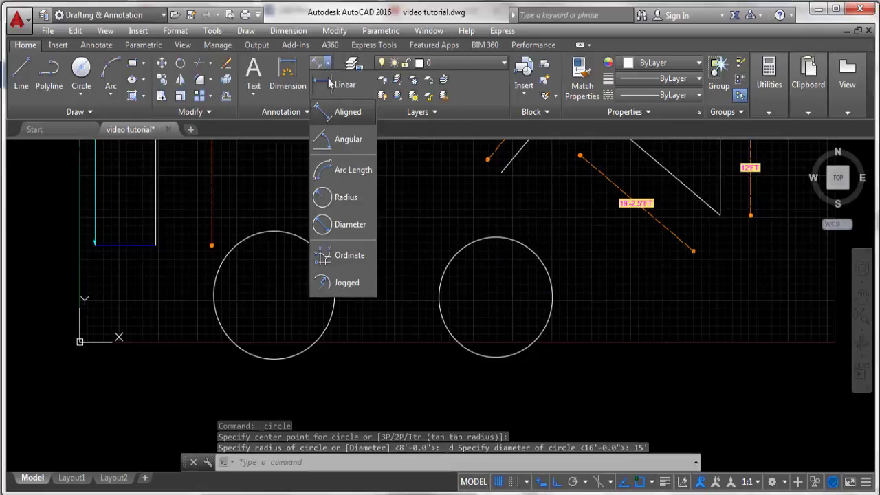
pyautogui.click(347, 198)
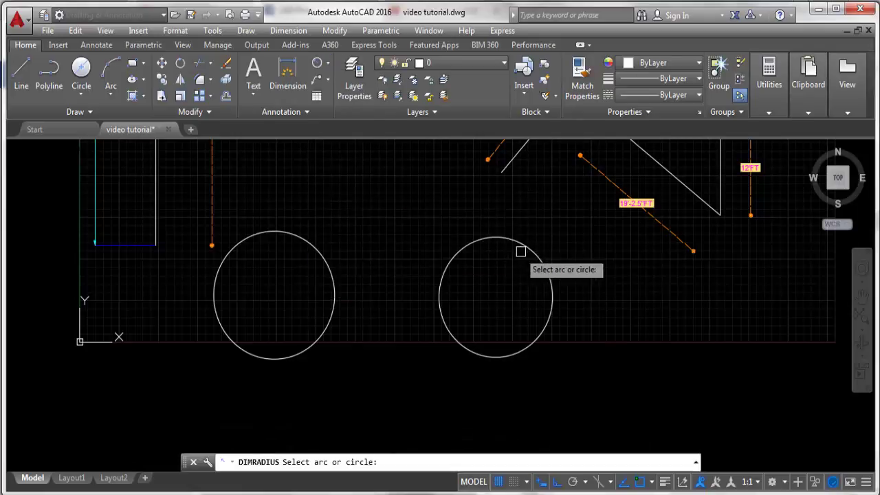
pyautogui.click(311, 352)
pyautogui.click(354, 400)
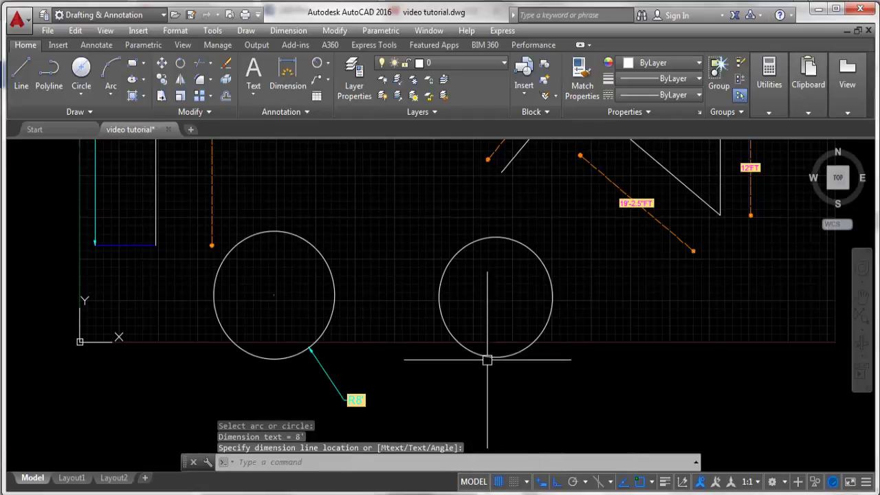
pyautogui.click(329, 64)
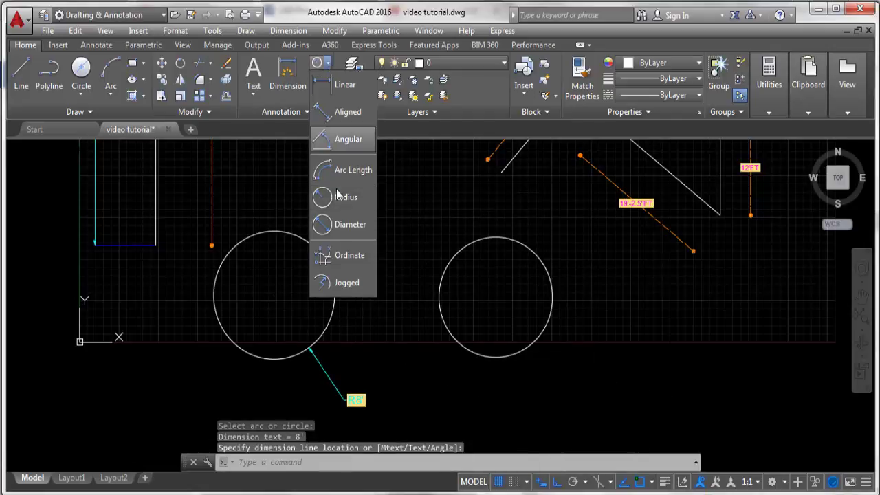
pyautogui.click(346, 227)
pyautogui.click(275, 359)
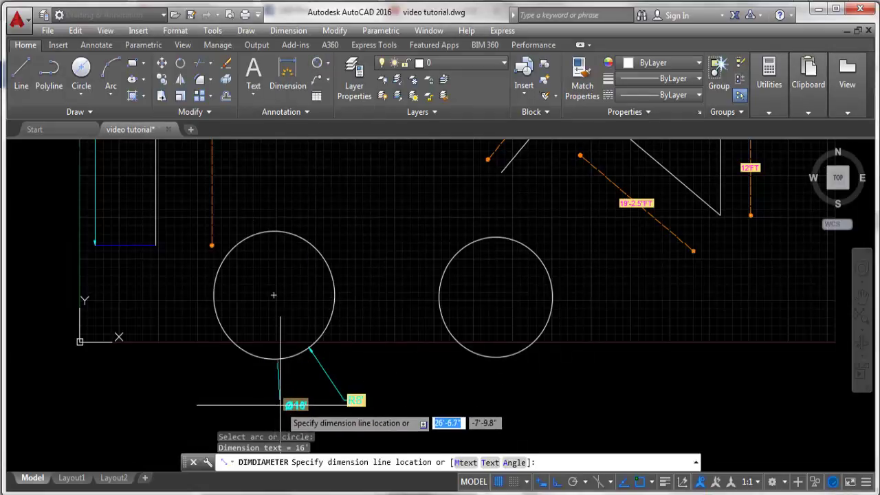
pyautogui.click(322, 417)
pyautogui.scroll(5, 322, 418)
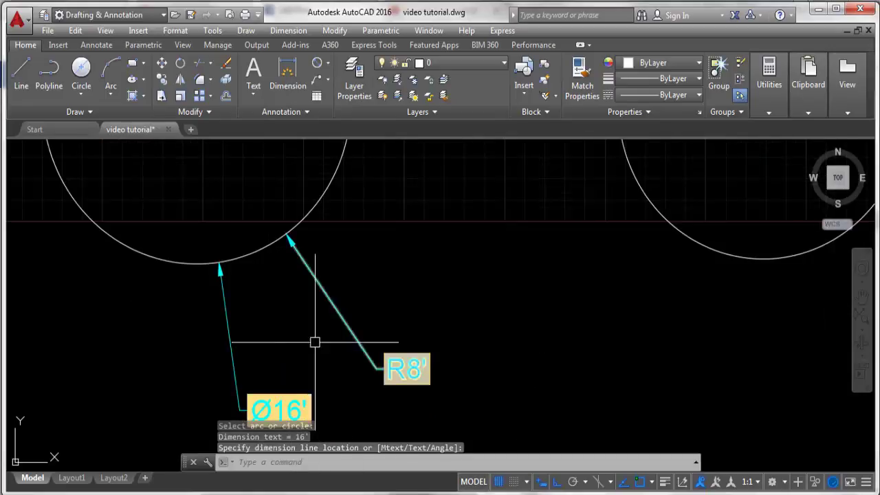
pyautogui.scroll(-2, 280, 348)
# Dimension the right circle with an R7'-6.0" radius and a Ø15' diameter
pyautogui.click(327, 65)
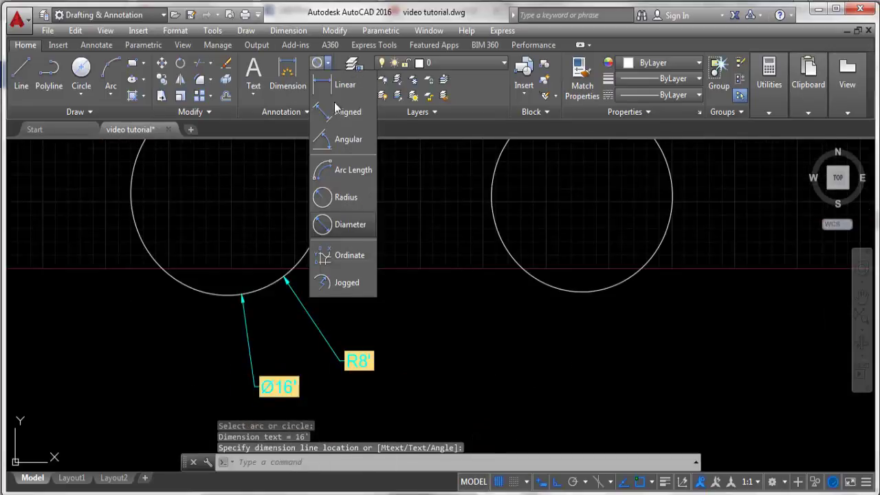
pyautogui.click(343, 203)
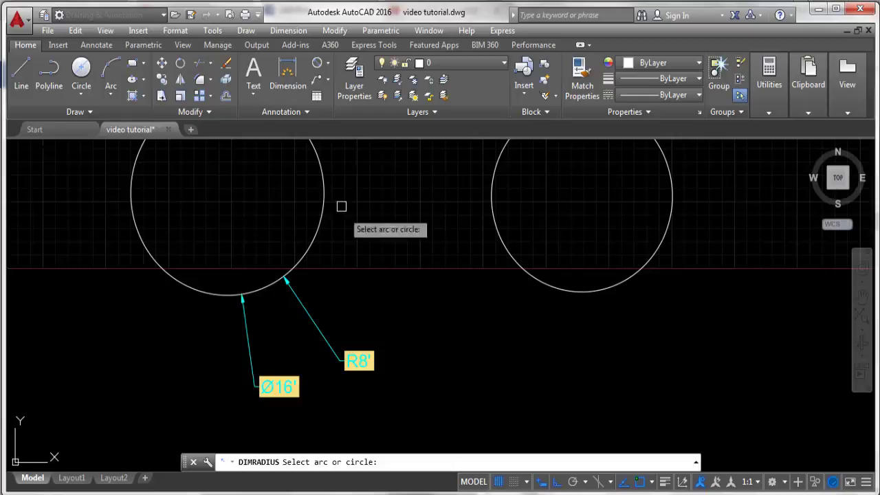
pyautogui.click(591, 291)
pyautogui.click(659, 335)
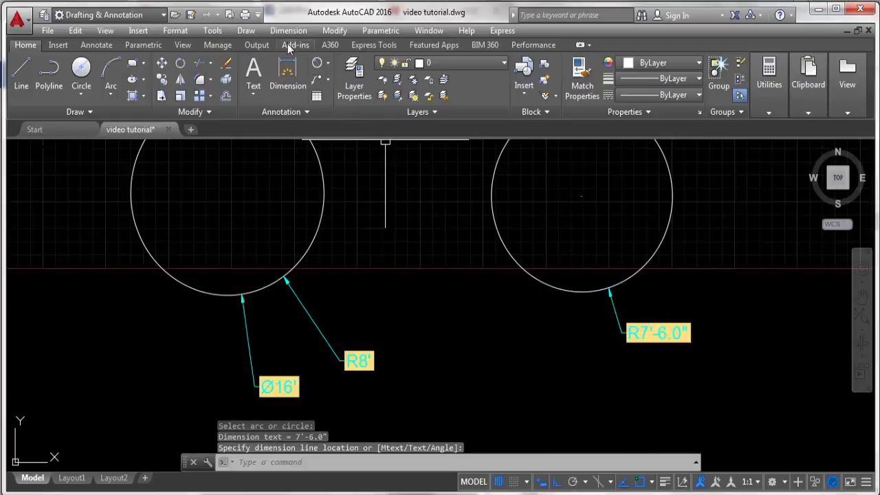
pyautogui.click(327, 64)
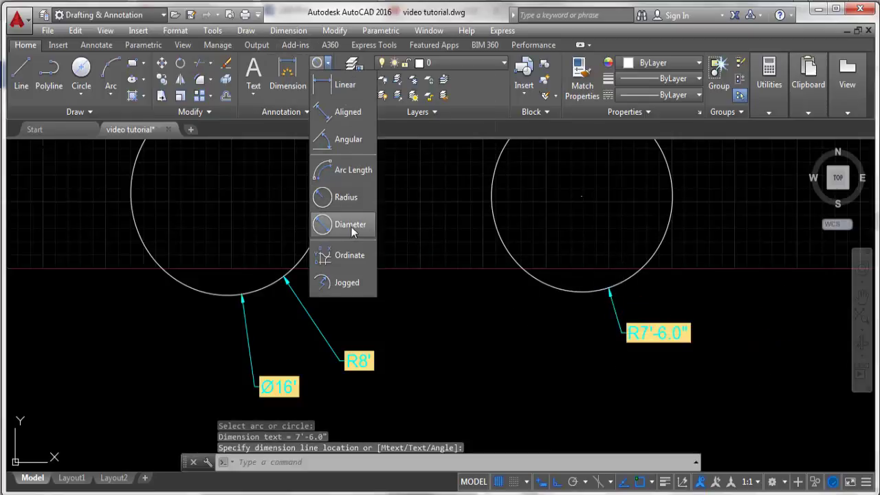
pyautogui.click(354, 225)
pyautogui.click(644, 254)
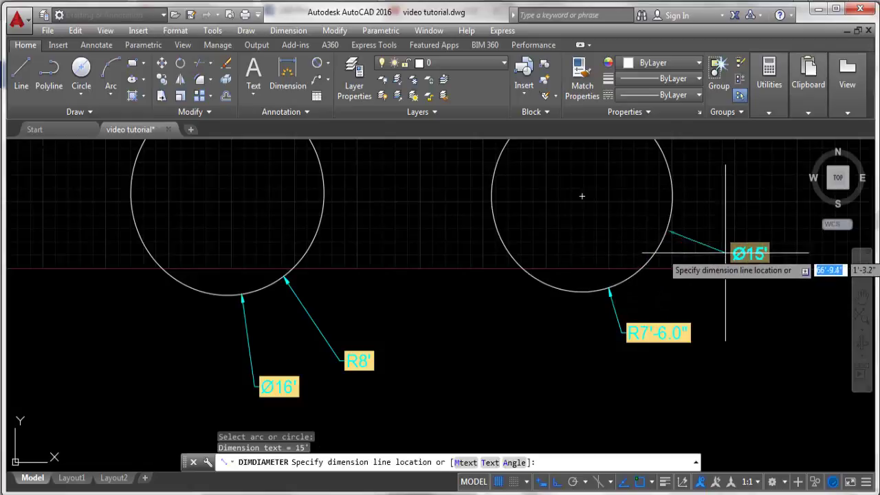
pyautogui.click(737, 273)
pyautogui.scroll(-2, 262, 268)
pyautogui.scroll(-2, 343, 331)
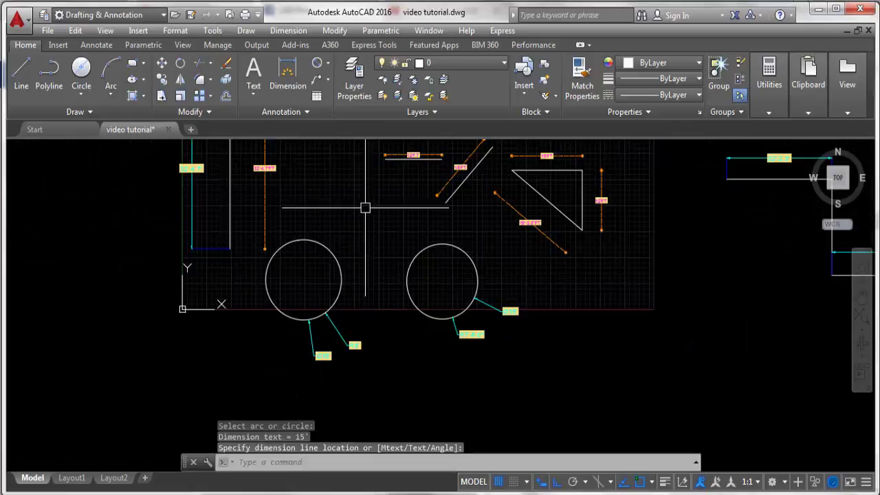
pyautogui.scroll(2, 392, 296)
# Draw a trial centre-radius circle between the two circles, then delete it
pyautogui.scroll(2, 407, 334)
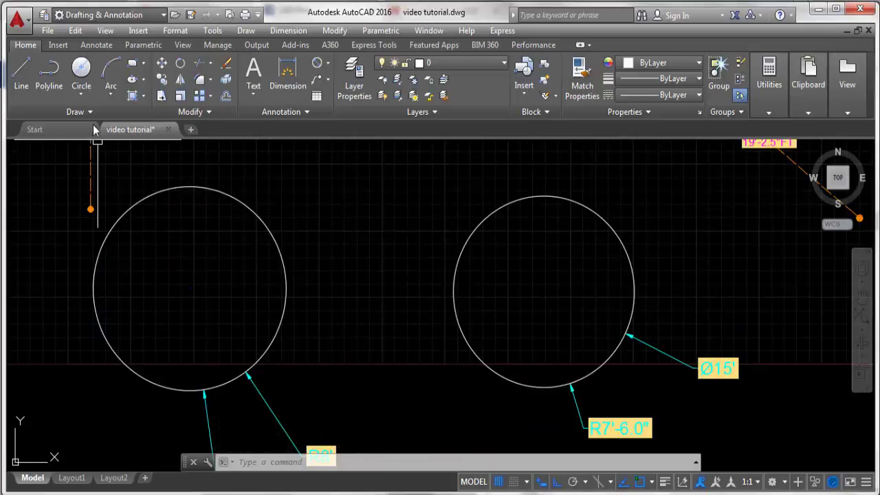
pyautogui.click(81, 95)
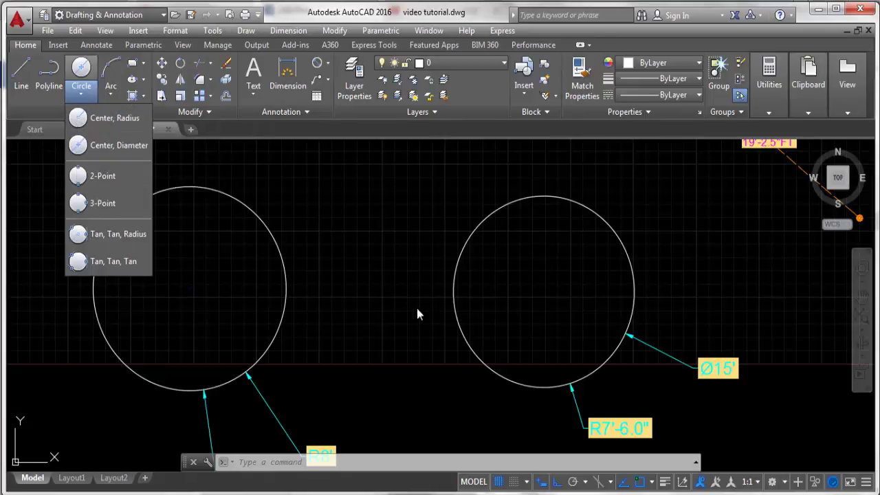
pyautogui.click(102, 120)
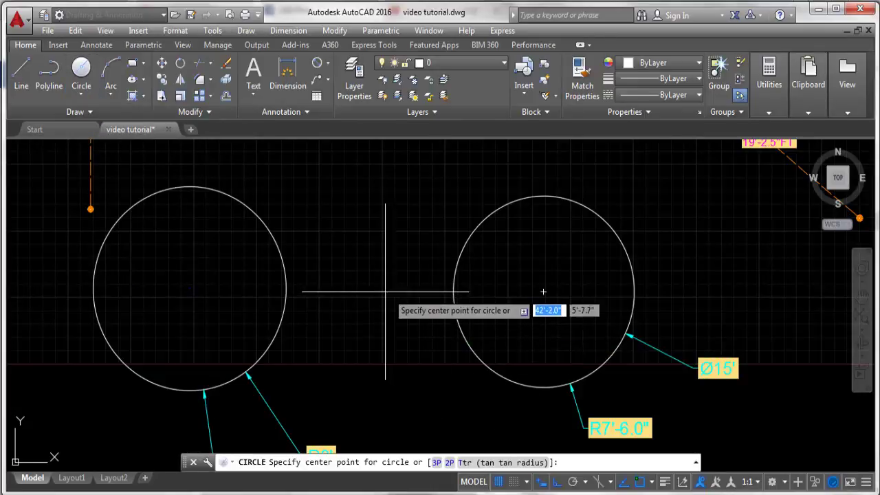
pyautogui.click(359, 281)
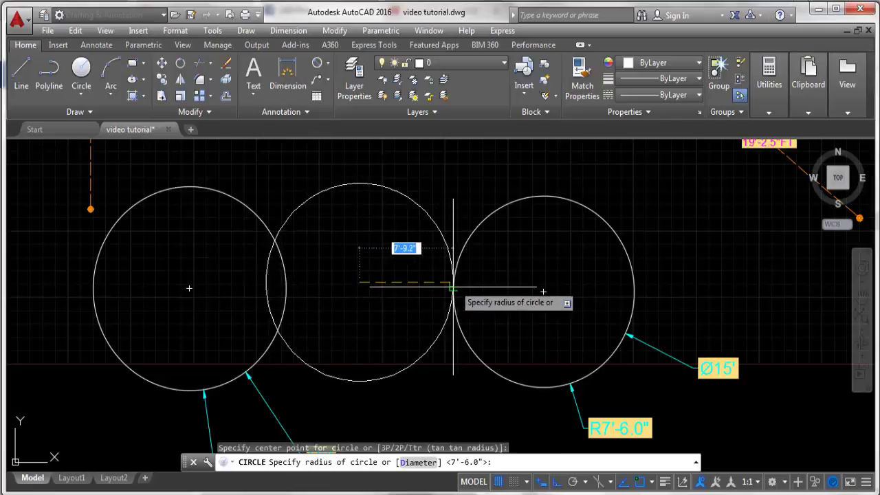
pyautogui.click(453, 283)
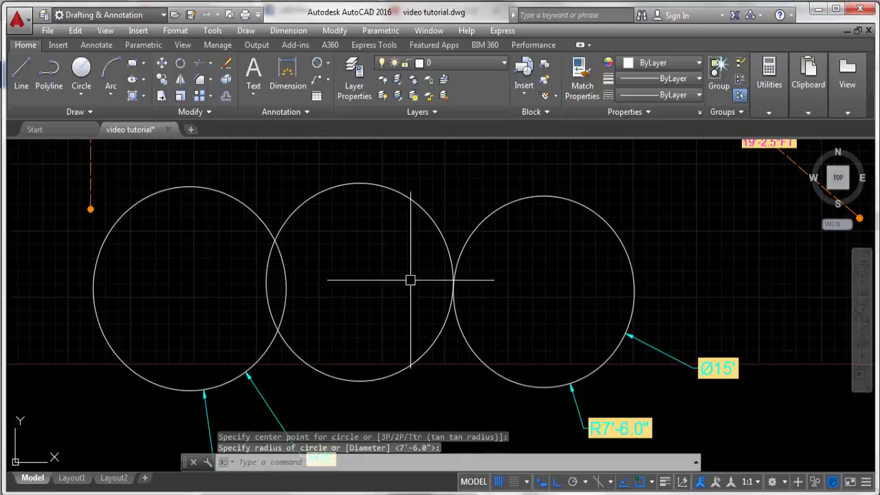
pyautogui.click(422, 176)
pyautogui.click(368, 242)
pyautogui.press('Delete')
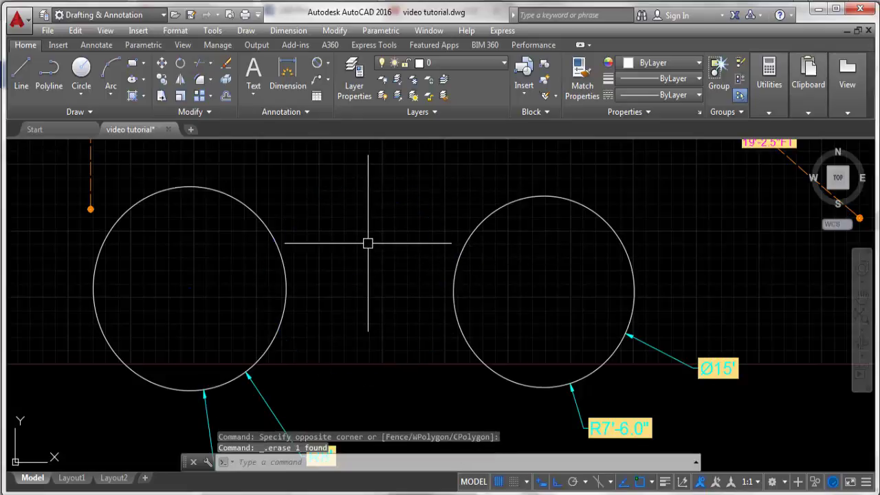
pyautogui.click(81, 95)
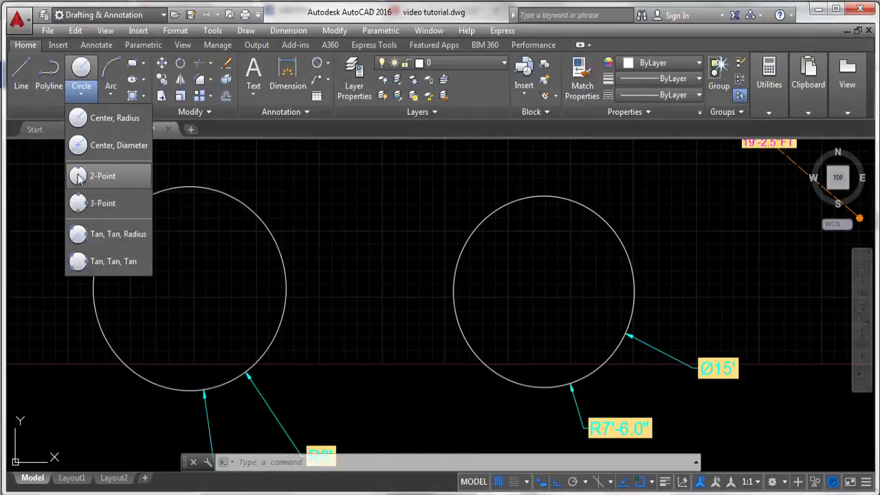
# Draw a 2-Point circle from the left circle's right quadrant to the right circle's left quadrant
pyautogui.click(91, 177)
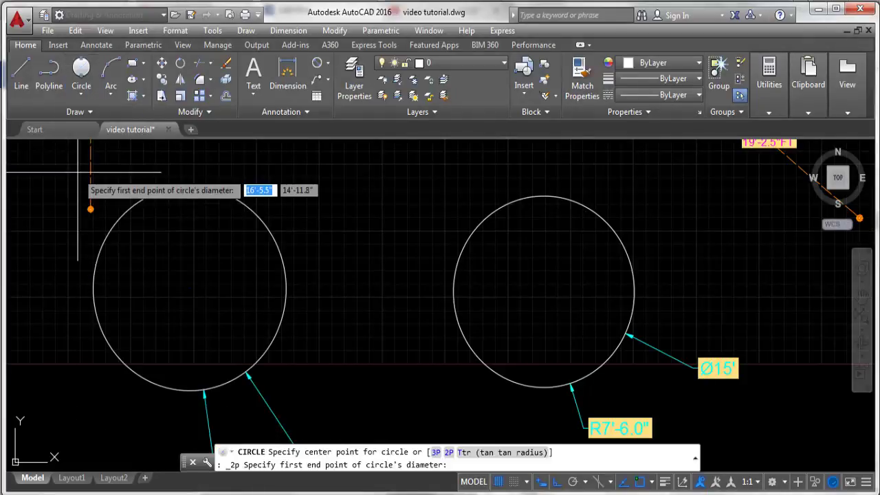
pyautogui.click(285, 288)
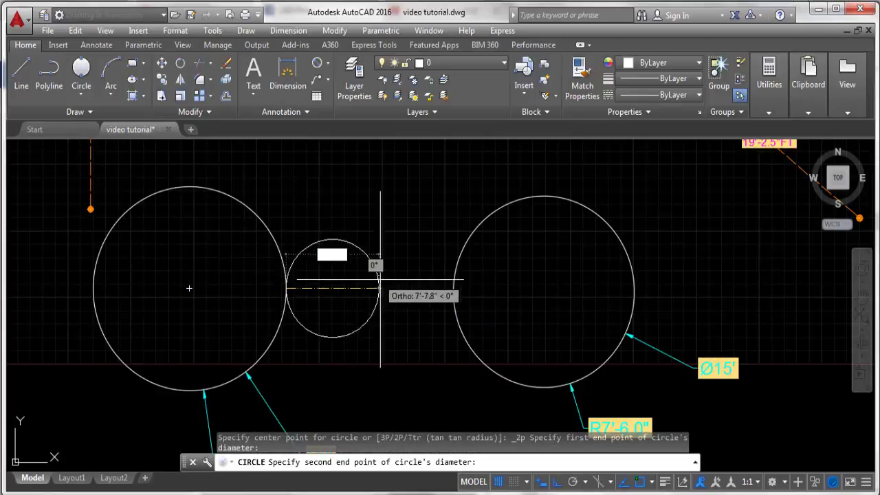
pyautogui.click(452, 289)
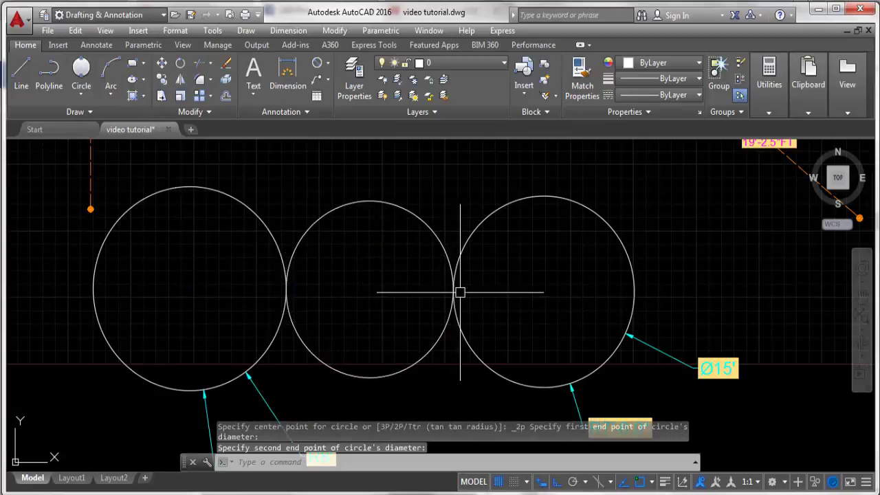
pyautogui.scroll(-3, 251, 271)
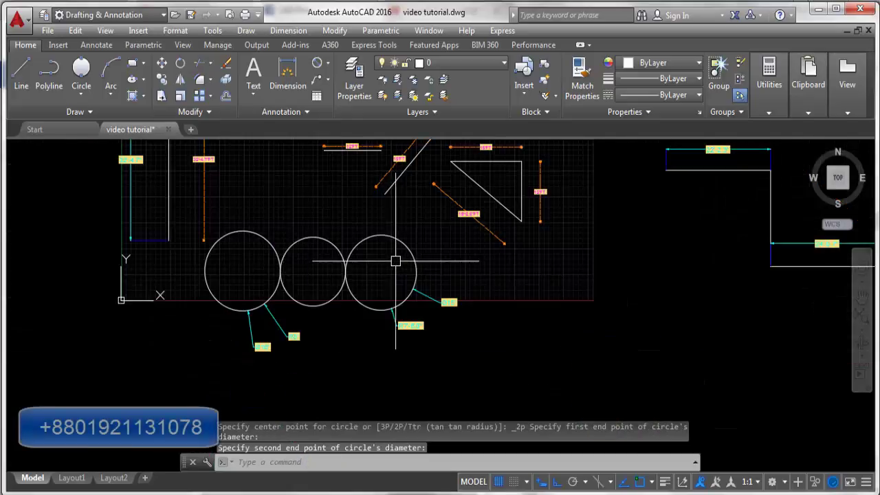
pyautogui.scroll(-1, 332, 284)
pyautogui.scroll(-1, 226, 338)
pyautogui.scroll(1, 295, 183)
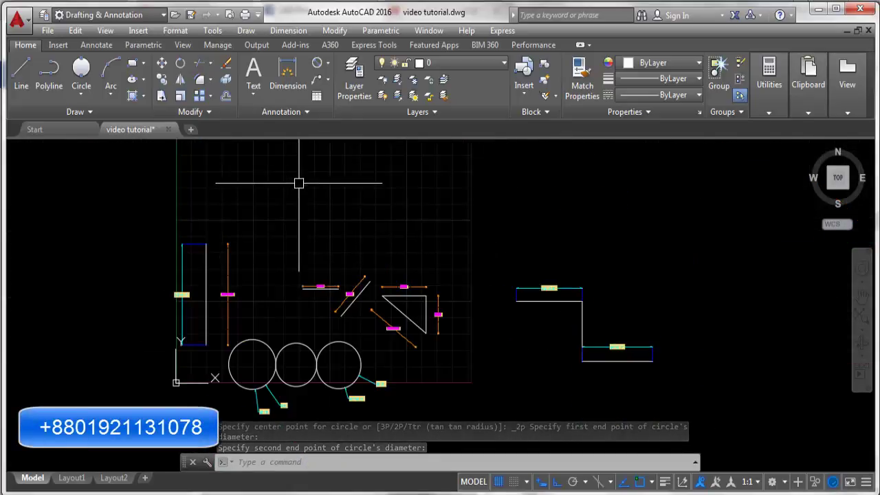
pyautogui.click(19, 71)
# Draw two parallel vertical lines of equal length above the drawing
pyautogui.scroll(4, 297, 179)
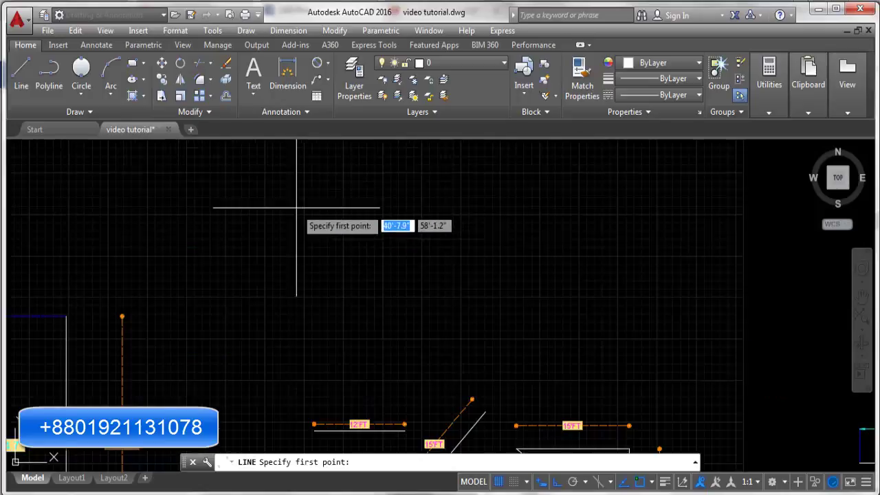
pyautogui.click(294, 173)
pyautogui.click(293, 311)
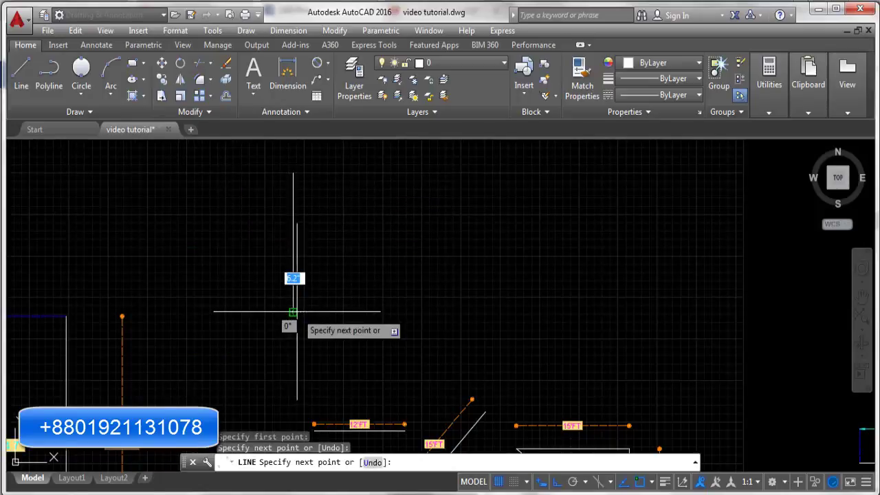
pyautogui.press('Return')
pyautogui.press('Return')
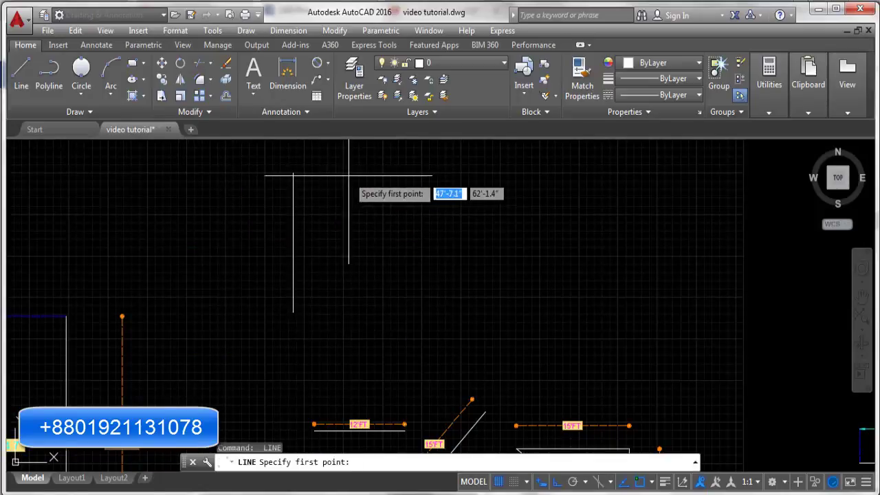
pyautogui.click(366, 174)
pyautogui.click(366, 313)
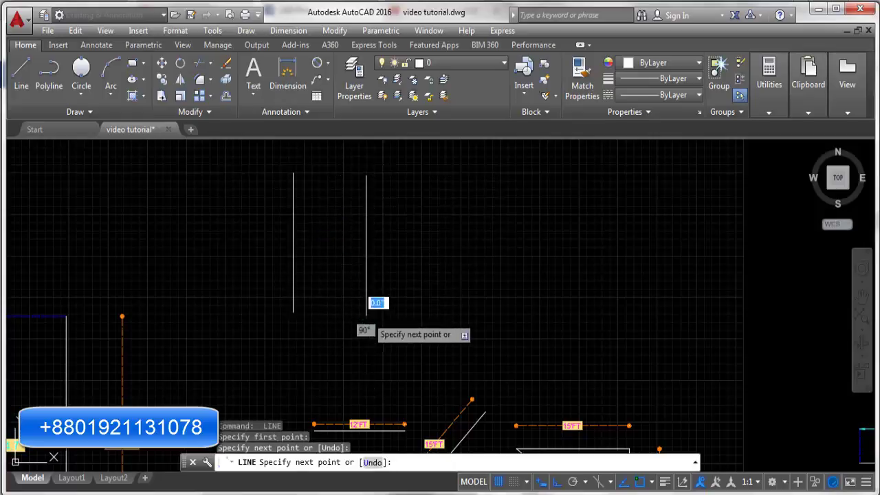
pyautogui.press('Return')
pyautogui.scroll(2, 358, 258)
pyautogui.scroll(-1, 286, 216)
pyautogui.scroll(2, 323, 231)
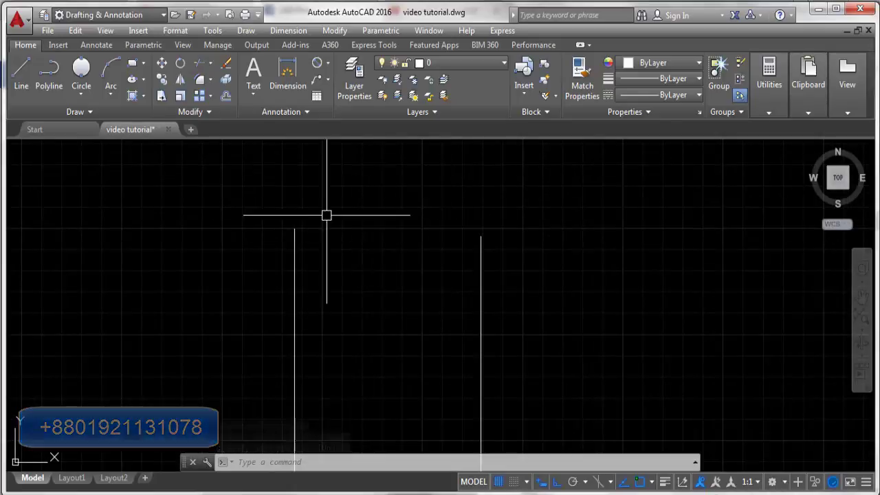
# Add a 2-Point circle spanning the top ends of the two vertical lines
pyautogui.click(80, 97)
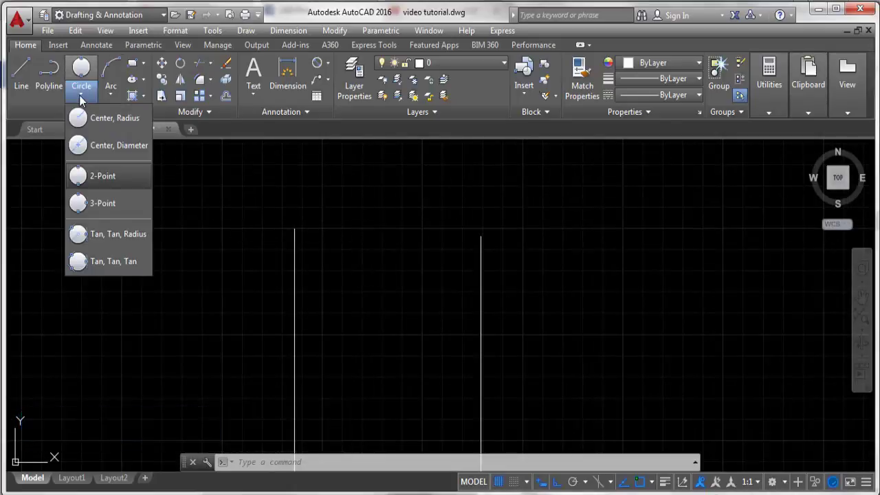
pyautogui.click(90, 178)
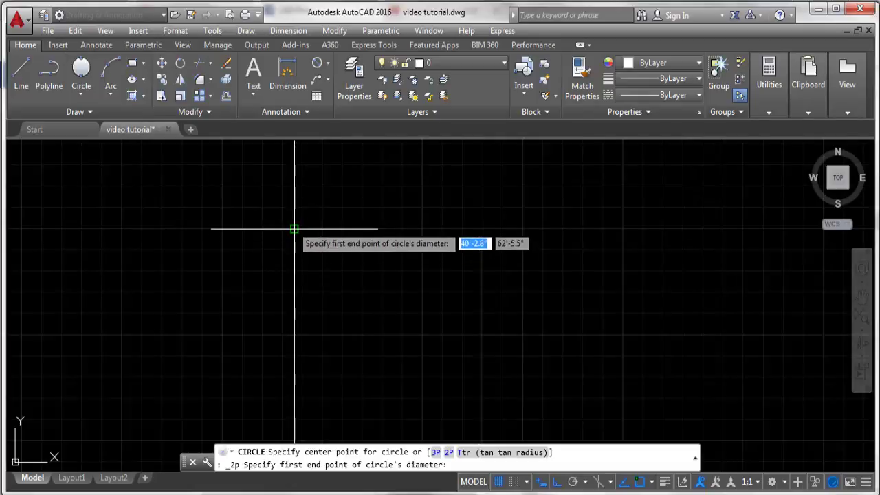
pyautogui.click(294, 228)
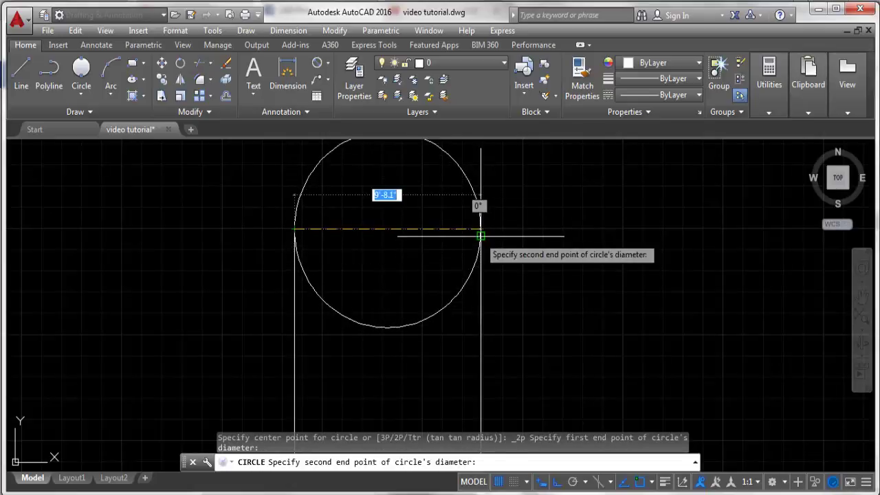
pyautogui.click(480, 236)
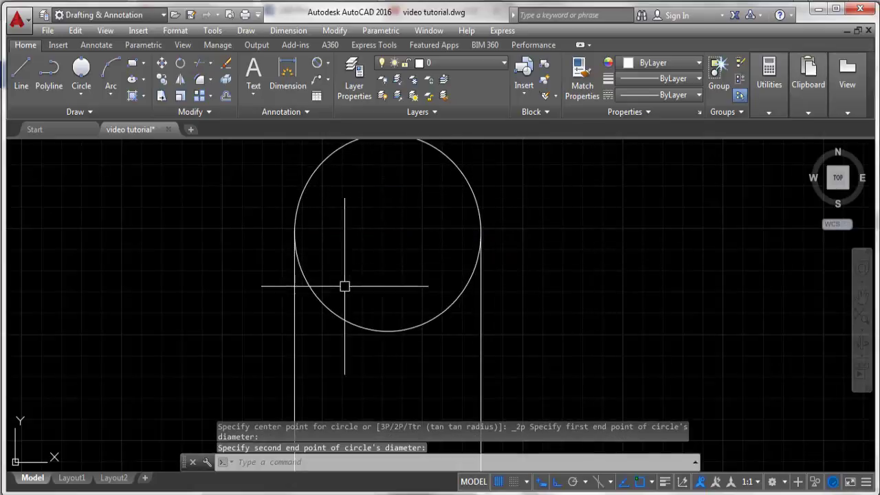
pyautogui.scroll(-4, 344, 286)
pyautogui.scroll(2, 334, 332)
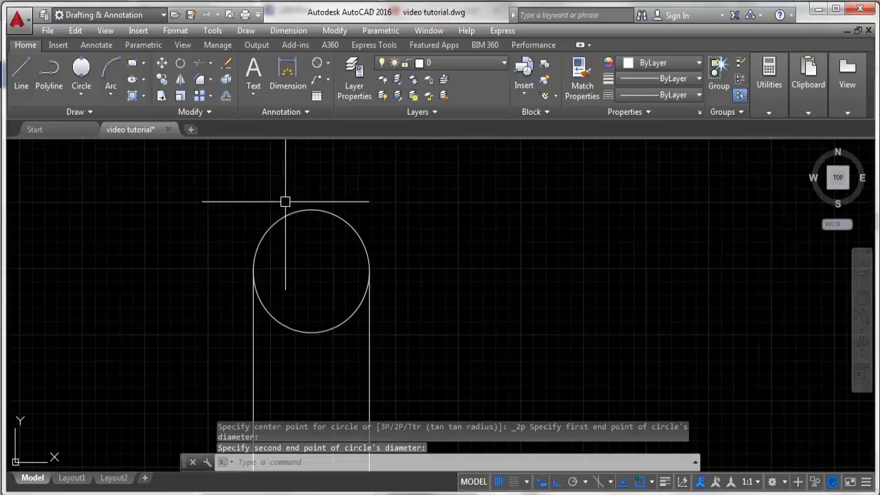
pyautogui.scroll(-2, 332, 143)
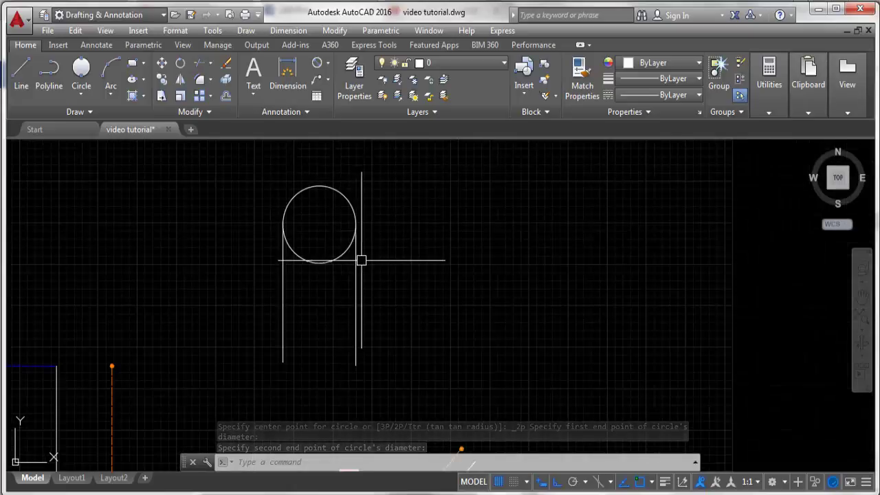
pyautogui.scroll(-2, 387, 224)
pyautogui.scroll(1, 361, 222)
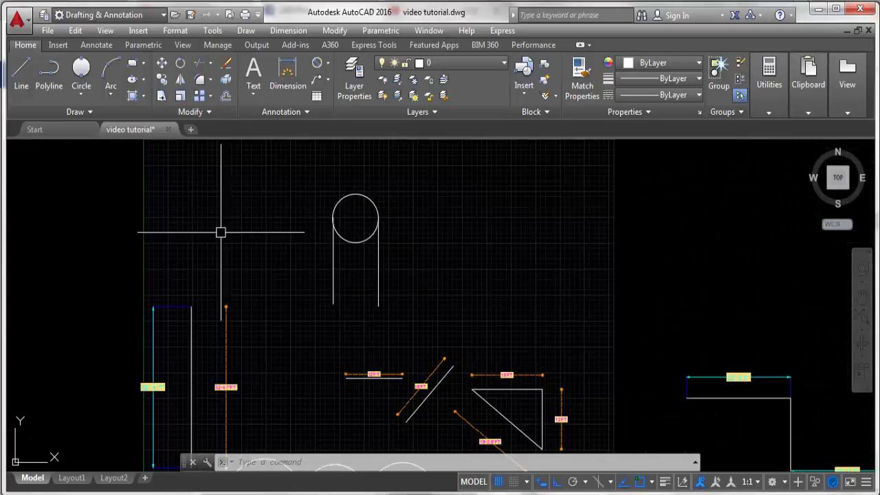
# Choose the 3-Point circle method, then zoom around the drawing without drawing it
pyautogui.click(82, 97)
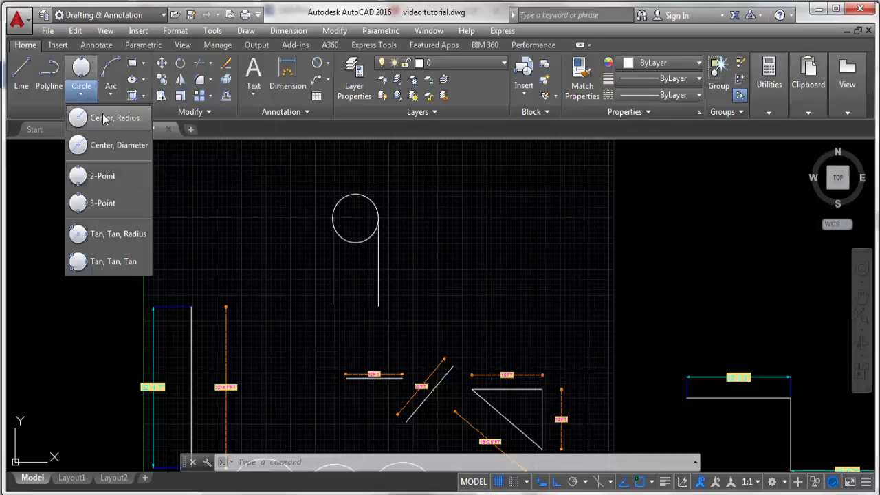
pyautogui.click(93, 206)
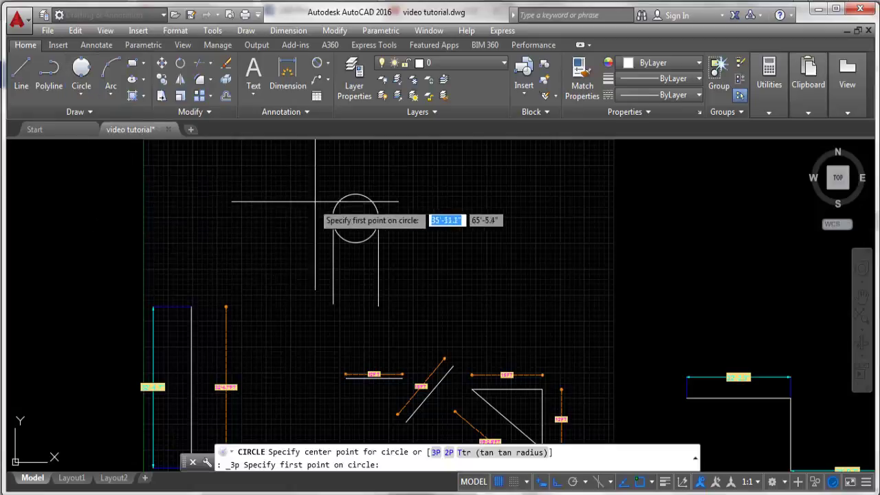
pyautogui.scroll(-3, 323, 206)
pyautogui.scroll(1, 275, 334)
pyautogui.scroll(5, 278, 275)
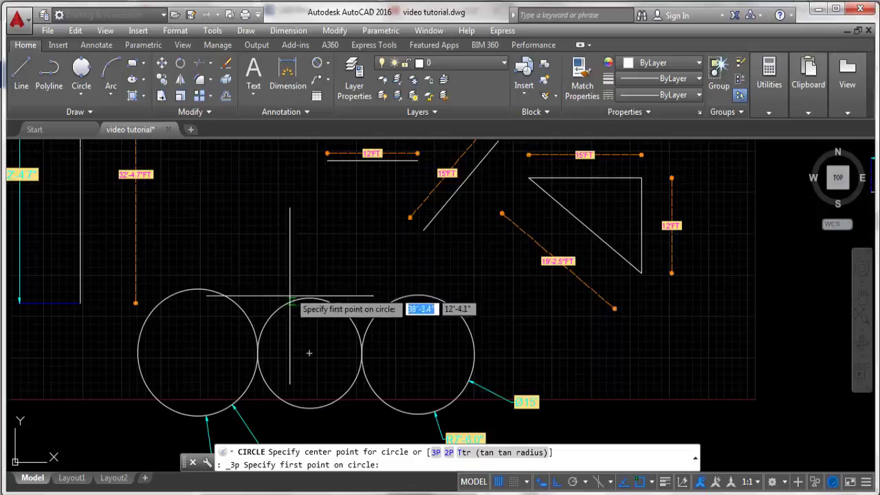
pyautogui.scroll(-2, 310, 352)
pyautogui.scroll(-2, 275, 330)
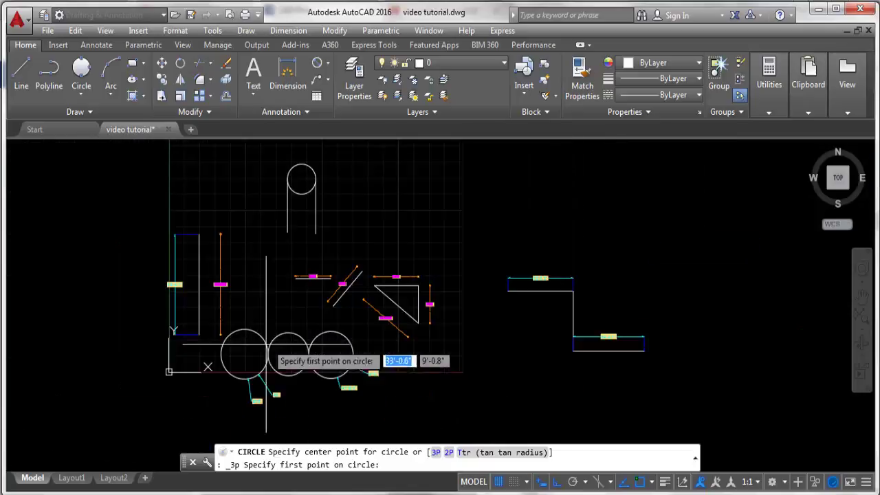
pyautogui.scroll(-2, 296, 202)
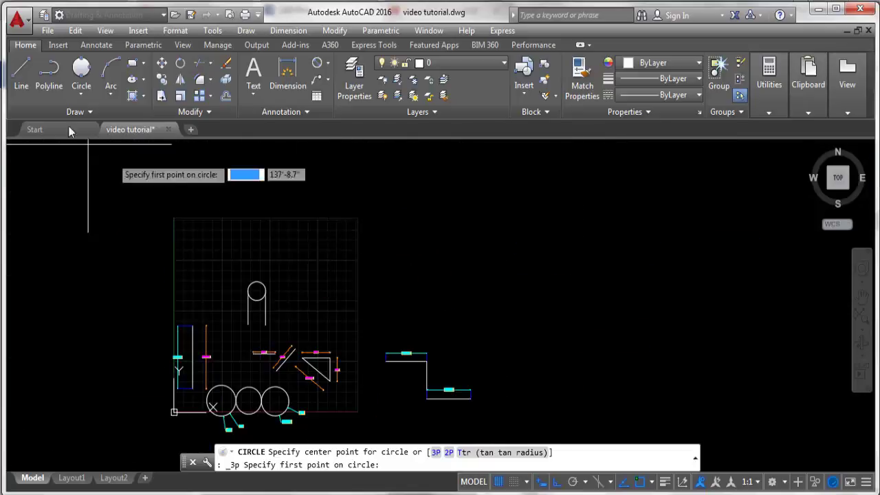
# Draw two separate vertical lines to the right of the circle-capped pair
pyautogui.click(21, 69)
pyautogui.scroll(4, 330, 344)
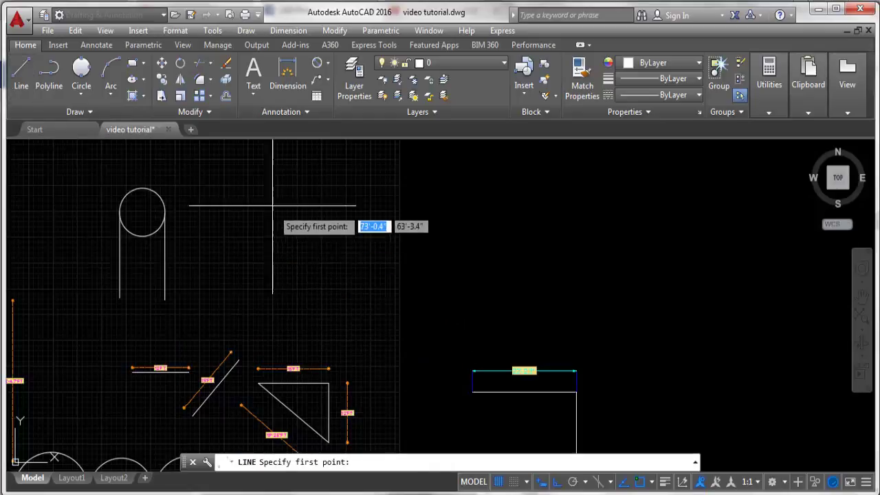
pyautogui.click(268, 183)
pyautogui.click(268, 278)
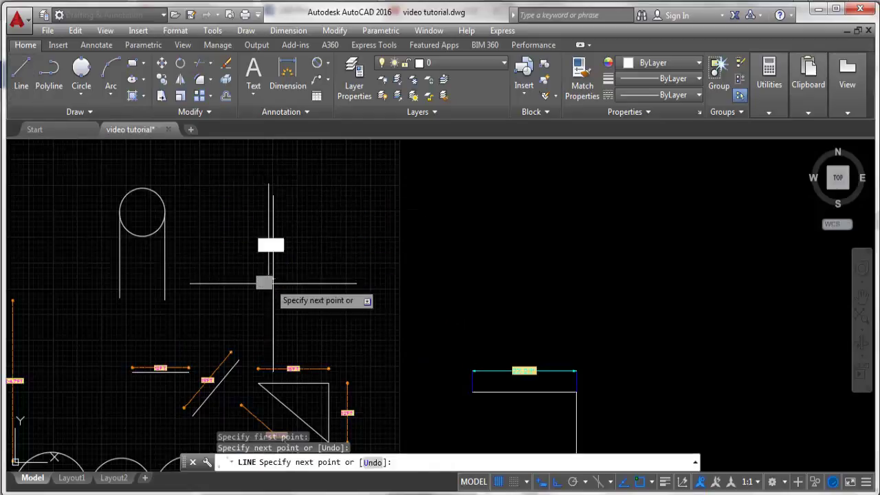
pyautogui.press('Return')
pyautogui.moveTo(349, 225); pyautogui.dragTo(351, 248, button='middle')
pyautogui.press('Return')
pyautogui.click(355, 222)
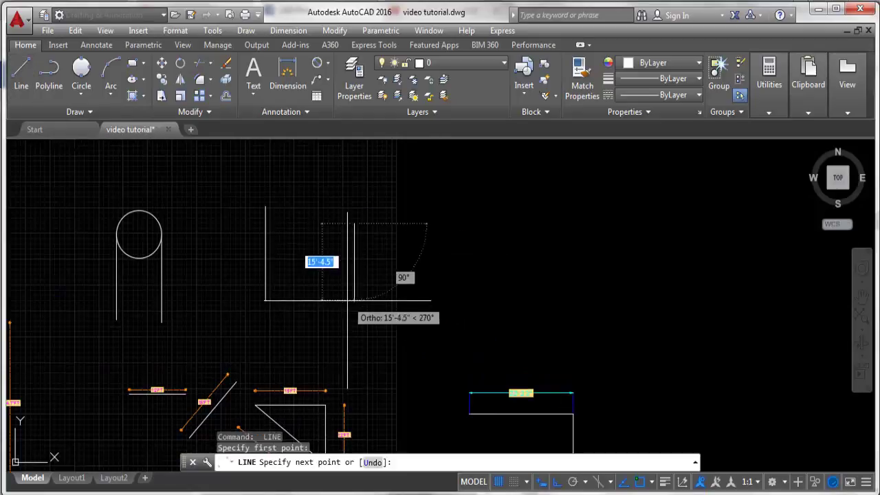
pyautogui.click(355, 309)
# Draw a third vertical line further right, discarding a mistaken start point
pyautogui.scroll(-2, 410, 262)
pyautogui.press('Return')
pyautogui.press('Return')
pyautogui.click(446, 172)
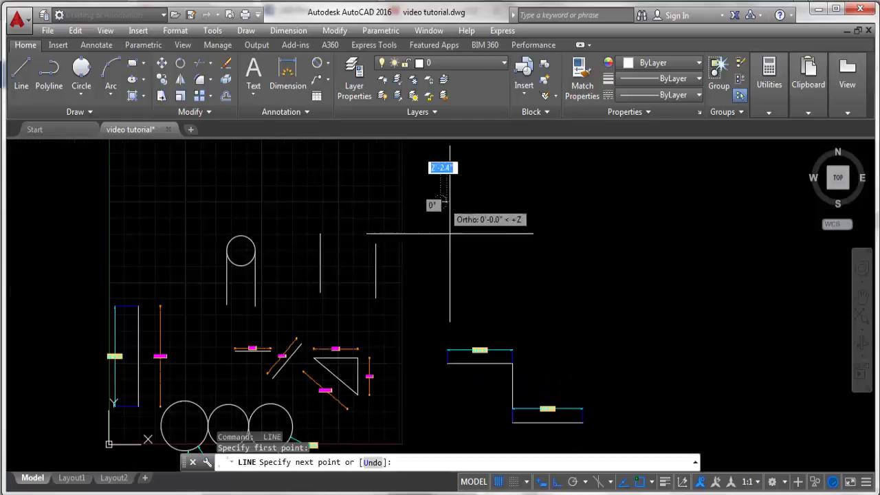
pyautogui.press('Escape')
pyautogui.press('Return')
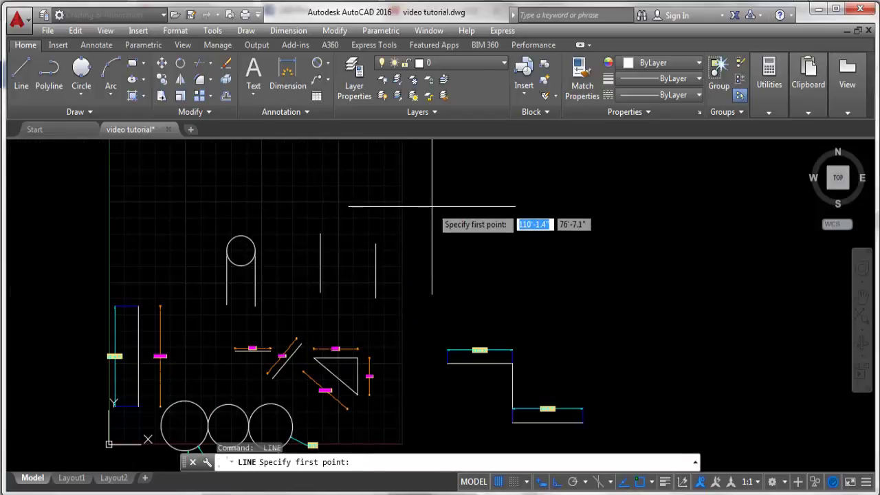
pyautogui.click(428, 214)
pyautogui.click(428, 306)
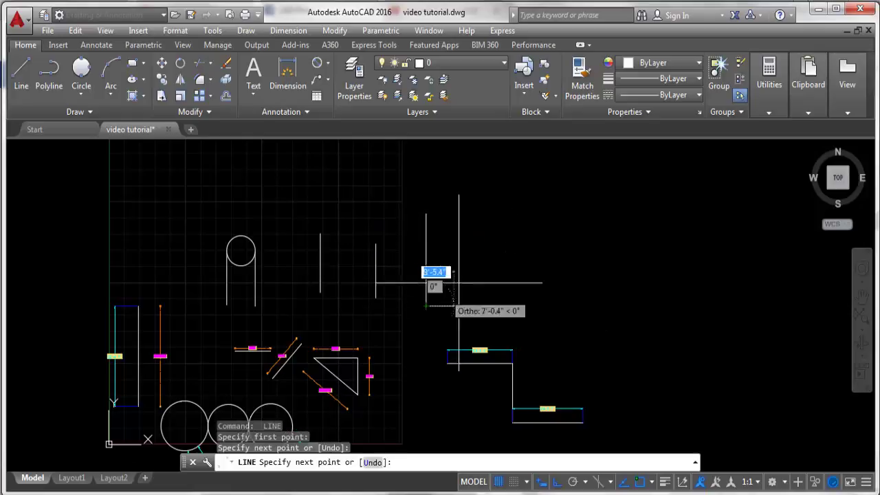
pyautogui.press('Return')
pyautogui.scroll(2, 381, 240)
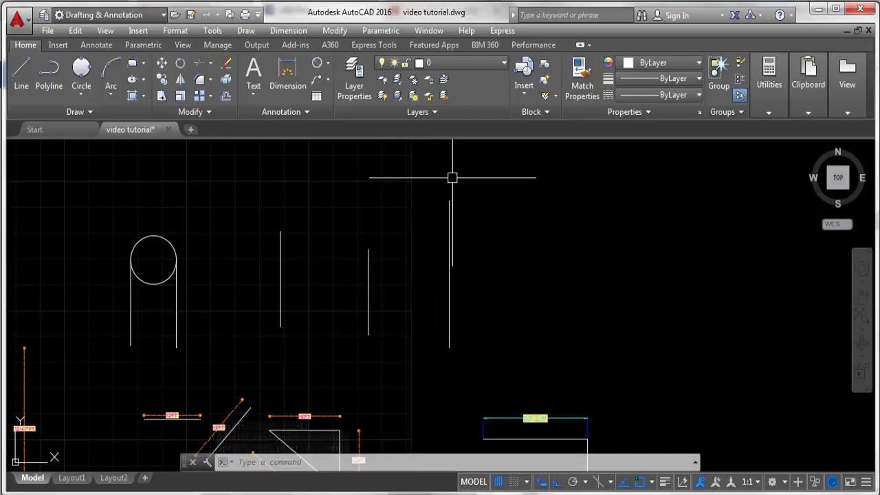
pyautogui.click(82, 98)
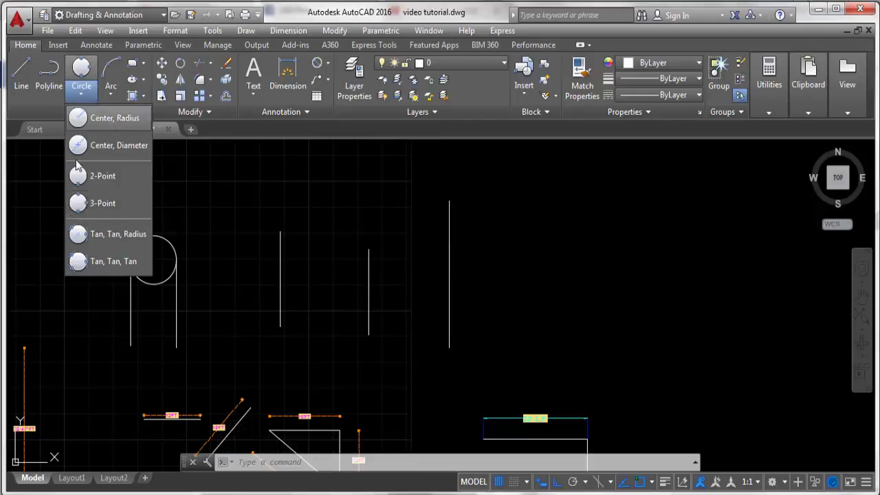
# Draw a 3-point circle through the top endpoints of the three vertical lines
pyautogui.click(77, 204)
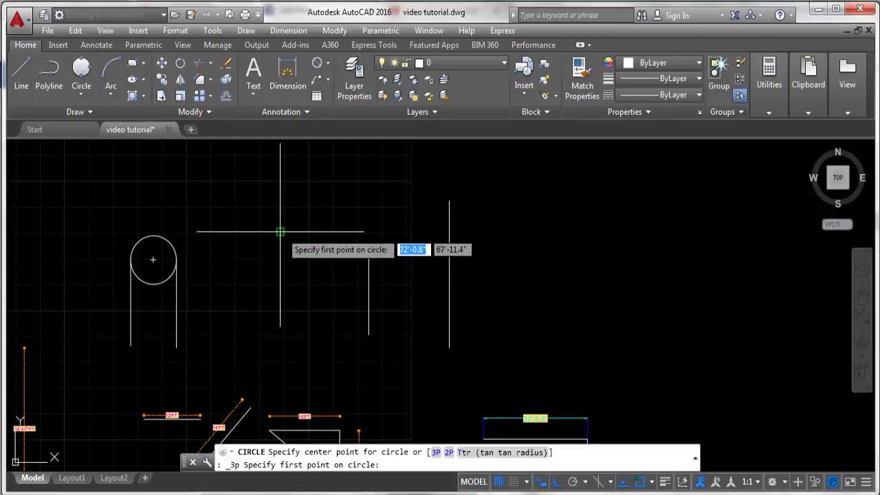
pyautogui.click(280, 232)
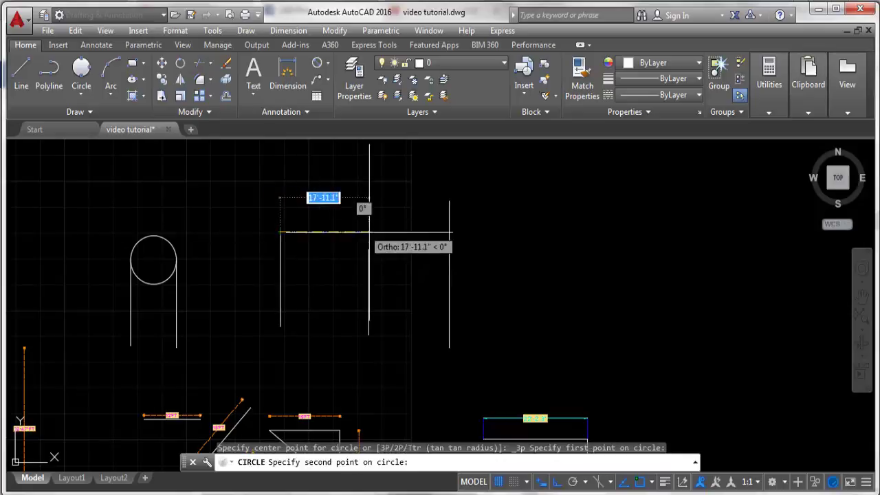
pyautogui.click(368, 249)
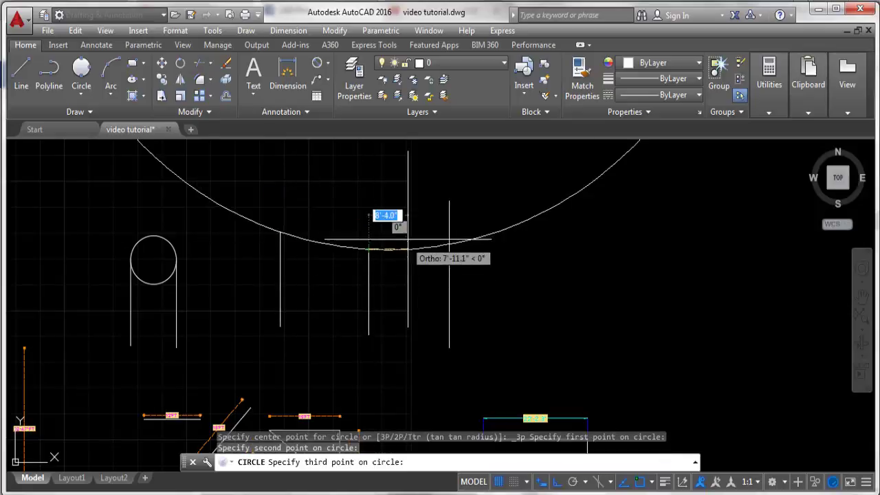
pyautogui.click(449, 200)
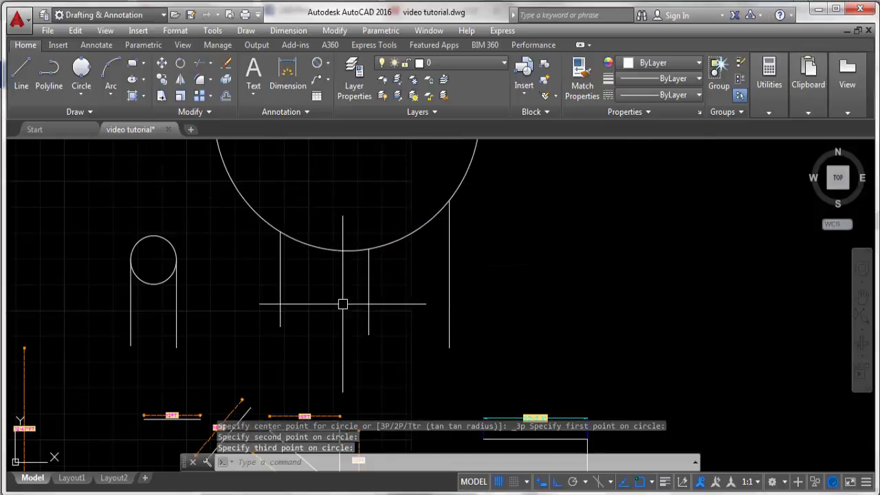
pyautogui.scroll(-2, 279, 314)
pyautogui.scroll(-2, 324, 295)
pyautogui.scroll(2, 272, 308)
pyautogui.scroll(2, 128, 360)
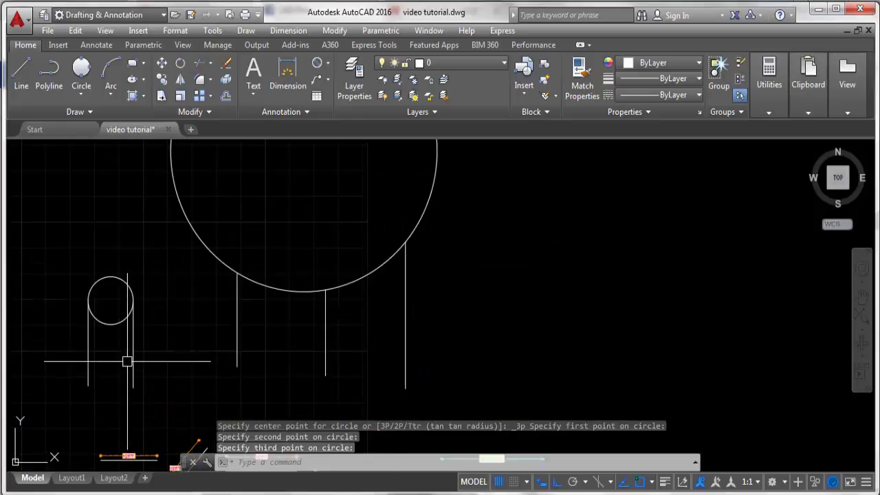
pyautogui.scroll(-1, 353, 265)
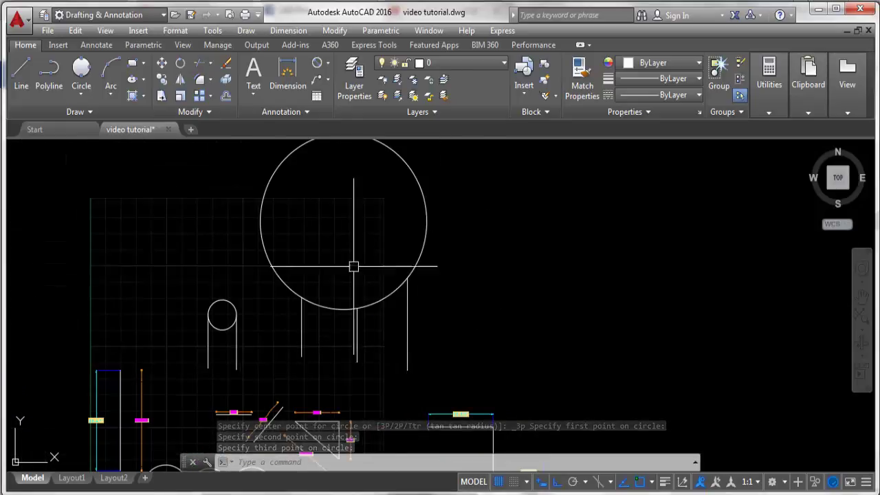
pyautogui.scroll(-2, 291, 298)
pyautogui.scroll(2, 361, 311)
pyautogui.scroll(3, 279, 405)
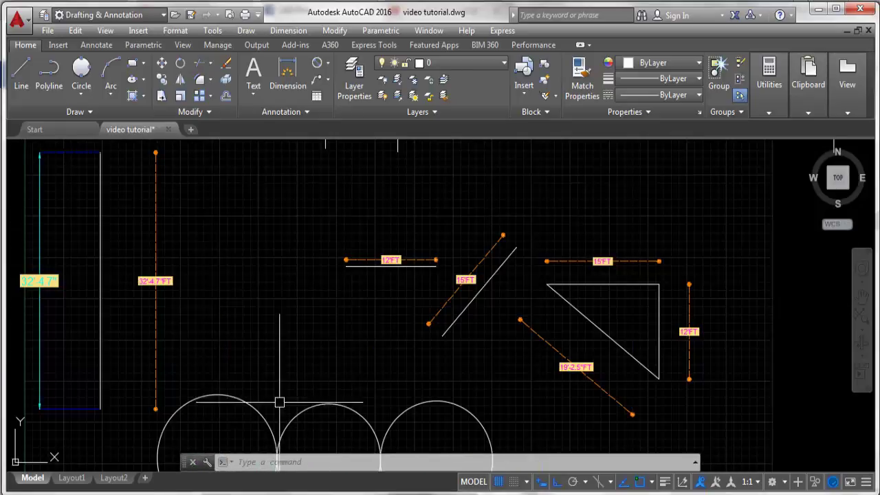
pyautogui.scroll(-3, 320, 383)
pyautogui.scroll(2, 325, 261)
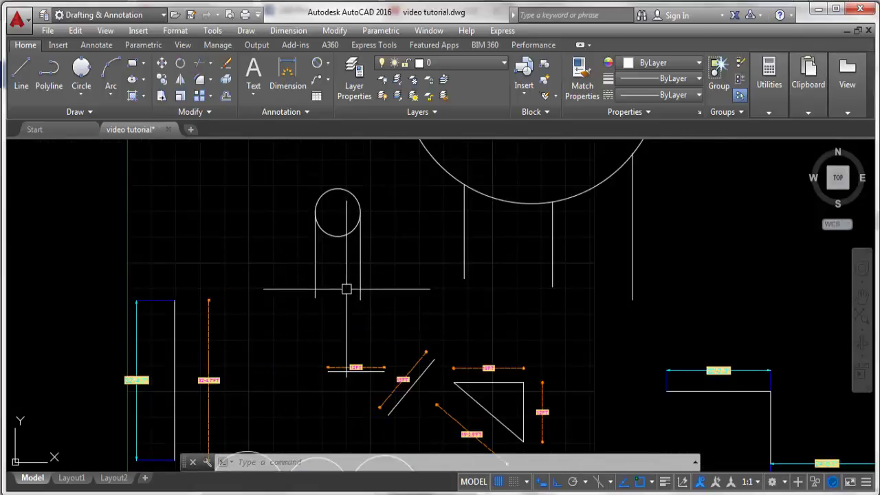
pyautogui.scroll(2, 346, 289)
pyautogui.scroll(1, 344, 252)
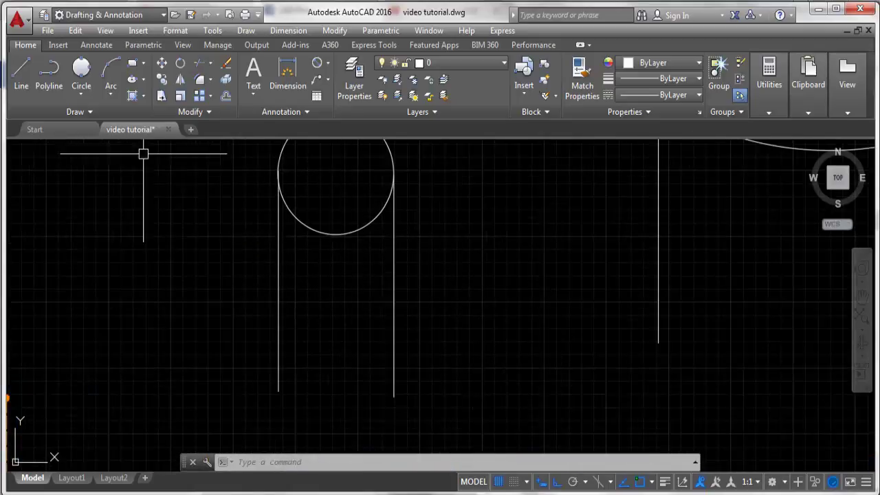
pyautogui.click(82, 95)
pyautogui.click(103, 178)
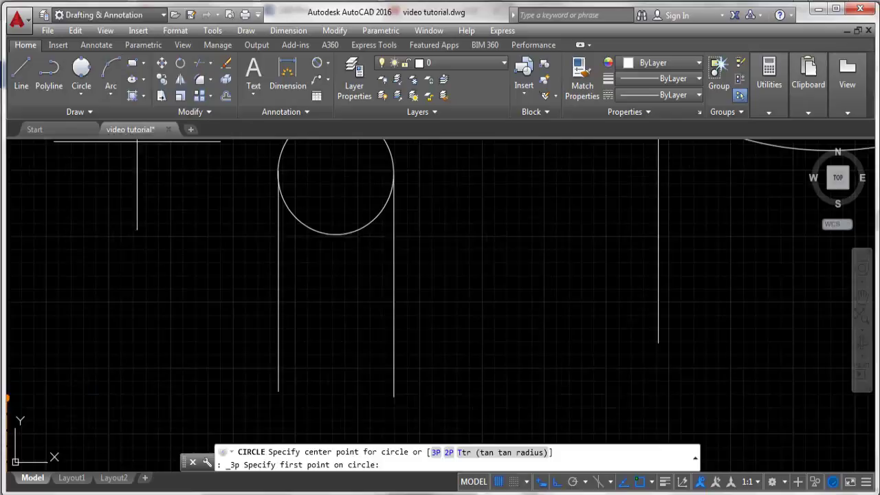
pyautogui.click(277, 267)
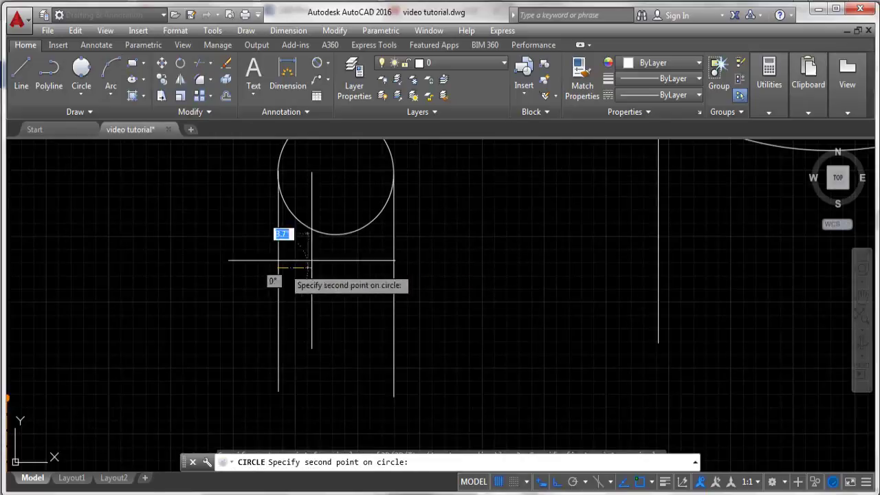
pyautogui.press('F8')
pyautogui.click(335, 234)
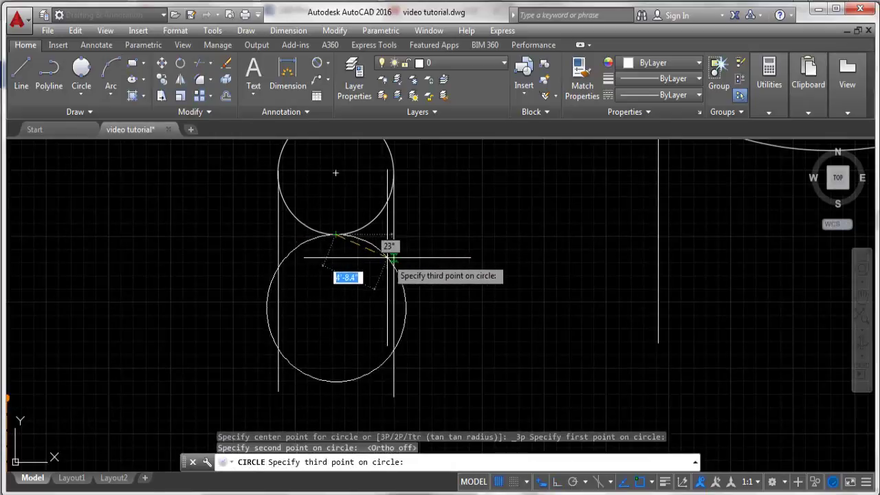
pyautogui.click(393, 294)
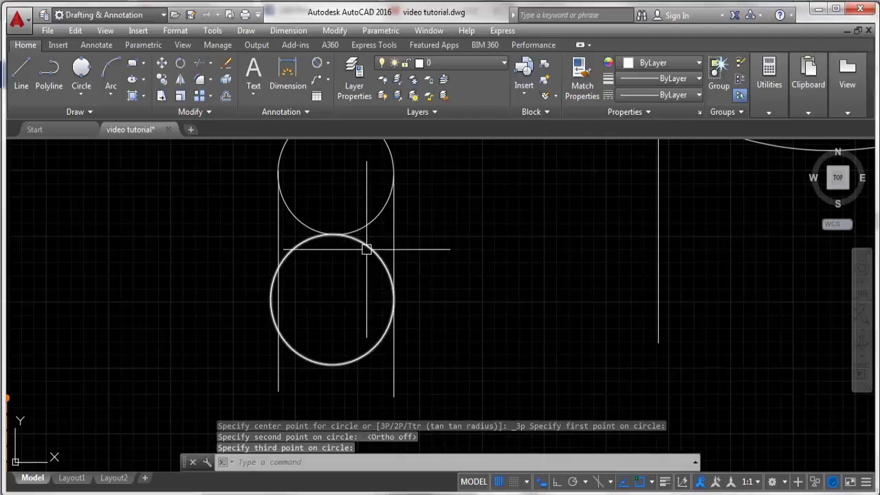
pyautogui.click(77, 100)
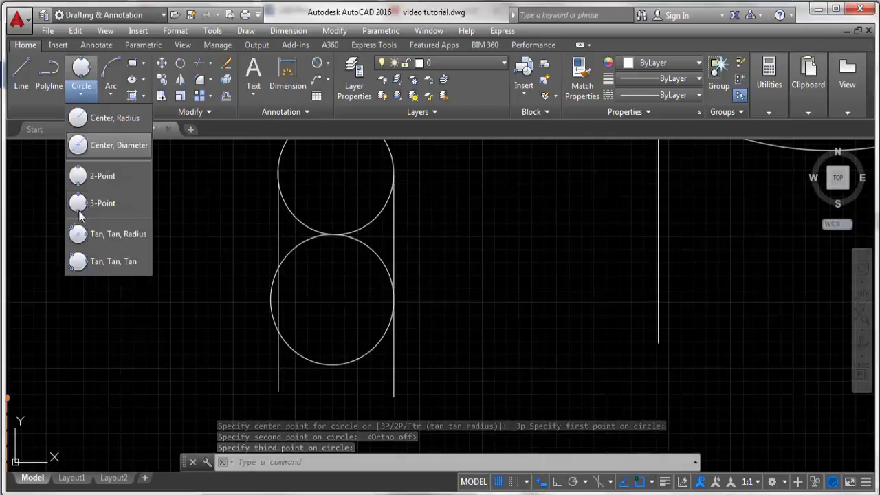
pyautogui.click(152, 220)
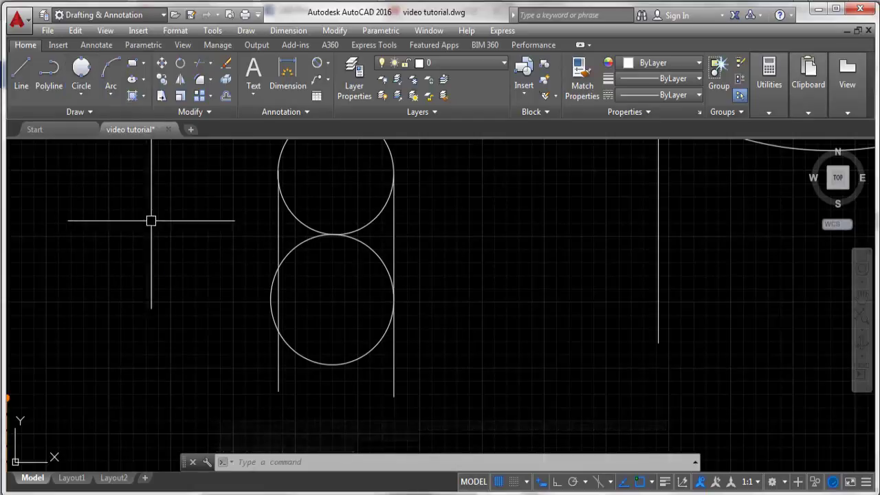
pyautogui.click(358, 243)
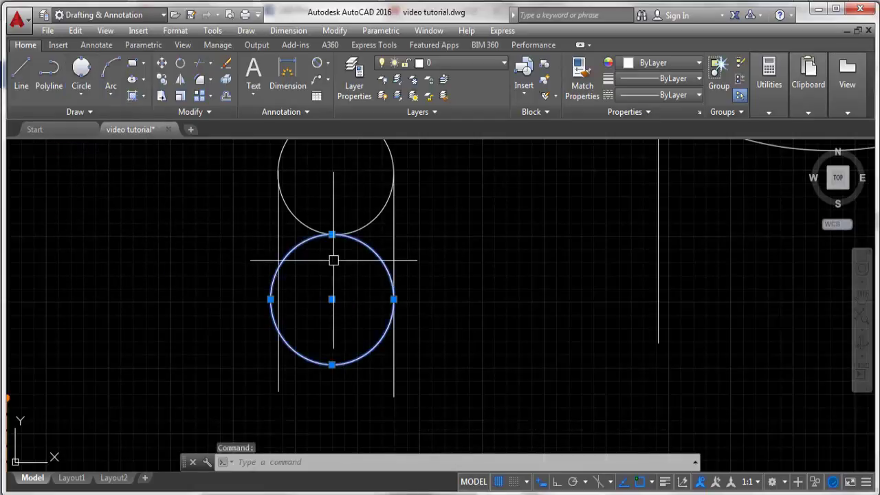
pyautogui.press('Delete')
pyautogui.scroll(-2, 335, 257)
pyautogui.click(87, 97)
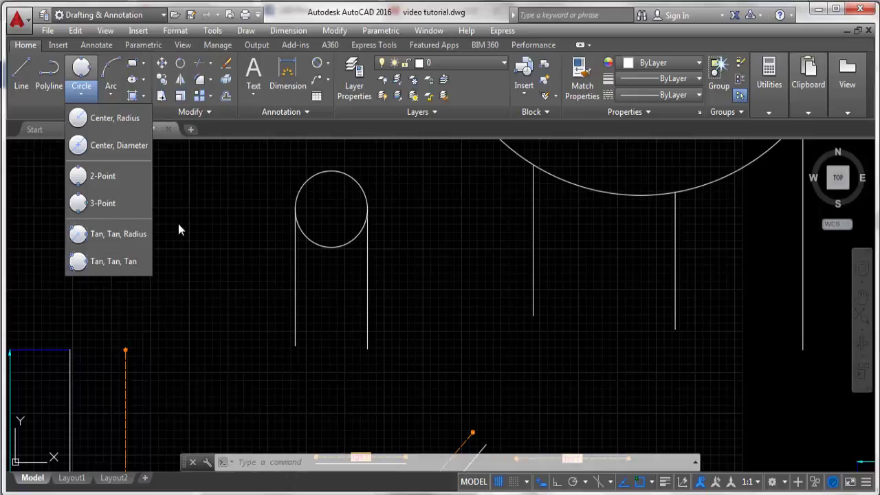
pyautogui.click(227, 230)
pyautogui.scroll(-6, 220, 209)
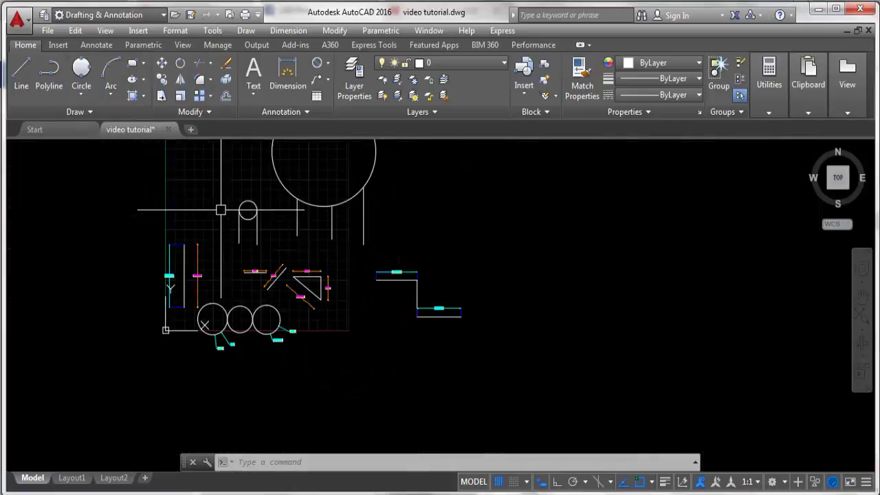
pyautogui.scroll(1, 200, 303)
pyautogui.scroll(-1, 227, 212)
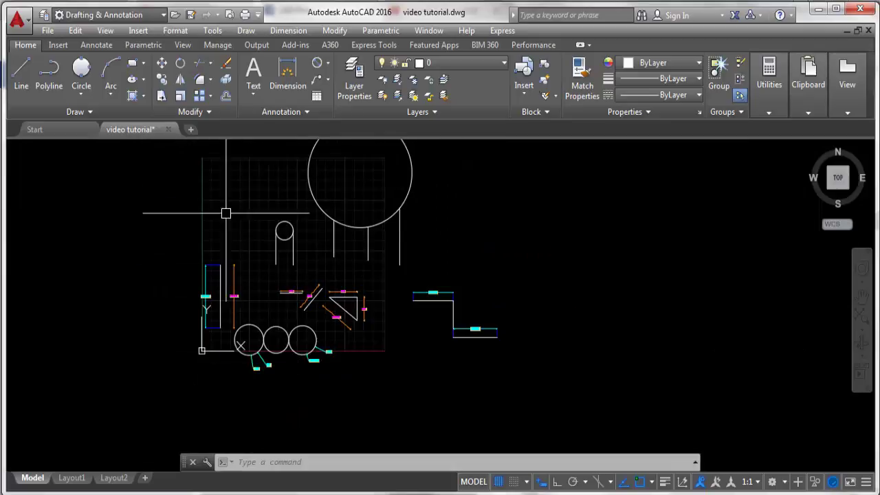
pyautogui.scroll(2, 291, 314)
pyautogui.scroll(3, 290, 255)
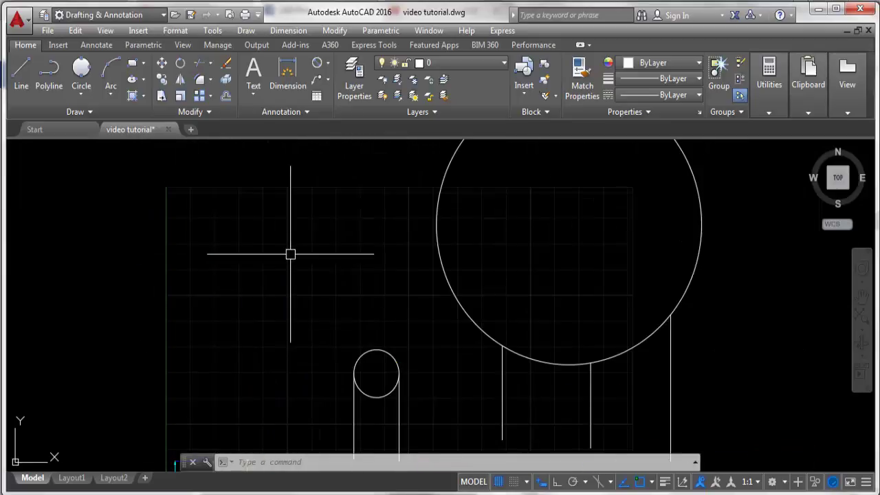
# Draw the V's slanted left line, then its right arm rising from the bottom point
pyautogui.click(25, 71)
pyautogui.click(270, 352)
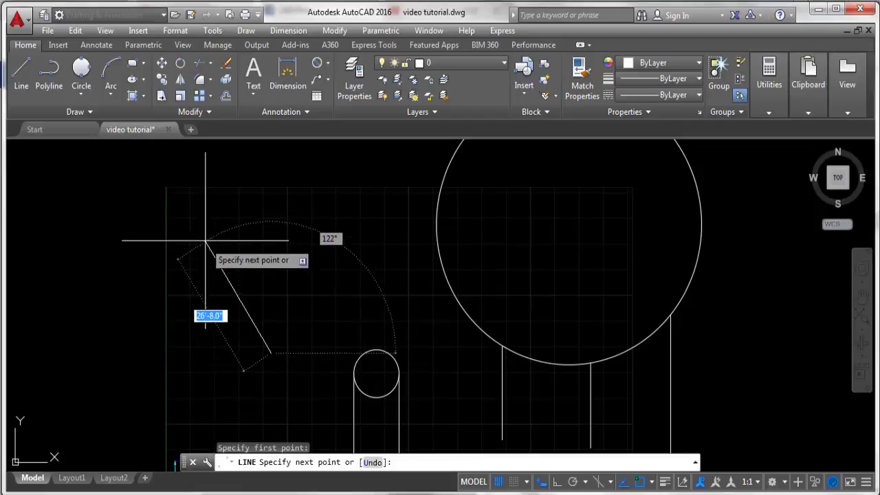
pyautogui.click(205, 241)
pyautogui.press('Return')
pyautogui.press('Return')
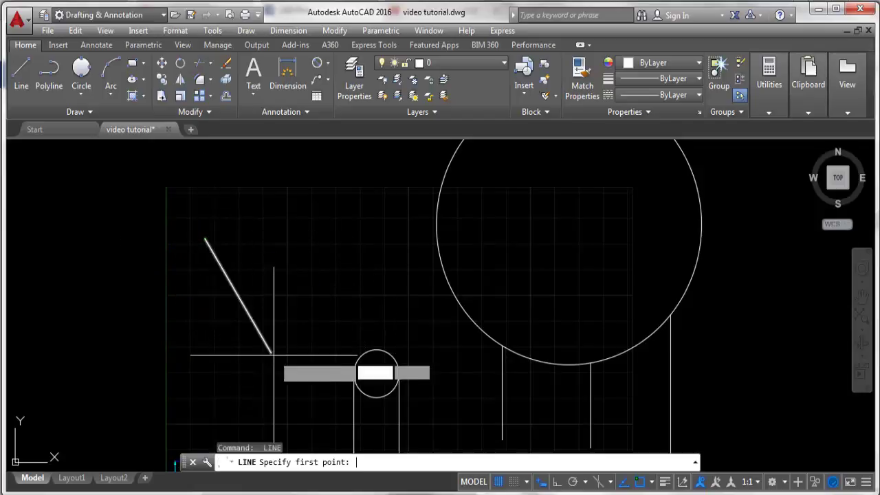
pyautogui.click(272, 352)
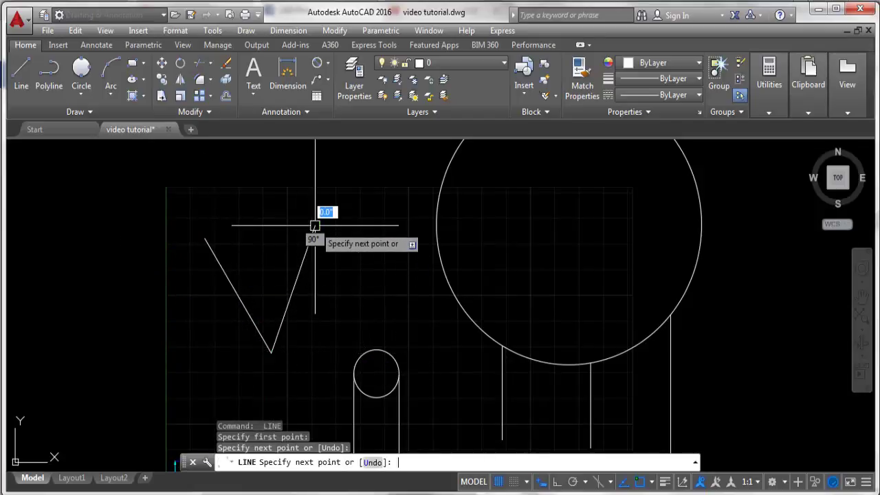
pyautogui.click(315, 225)
pyautogui.press('Return')
pyautogui.scroll(2, 257, 281)
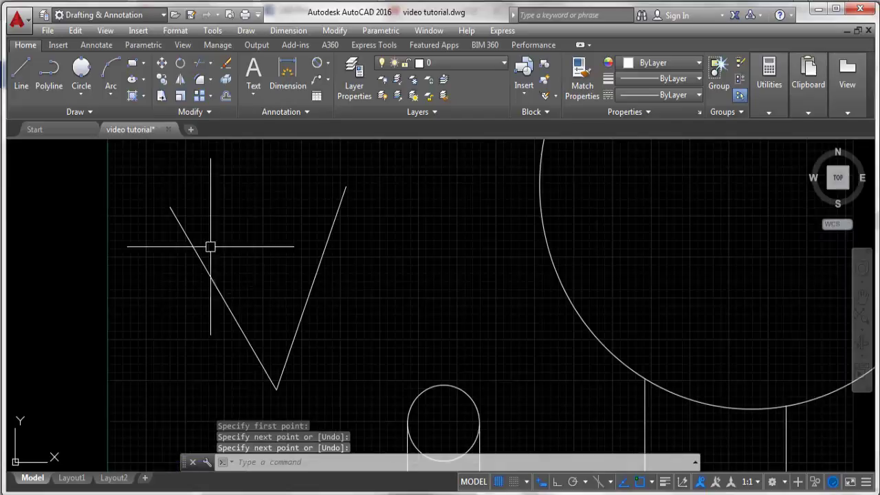
# Draw a trial centre-radius circle inside the V, then erase it
pyautogui.click(82, 95)
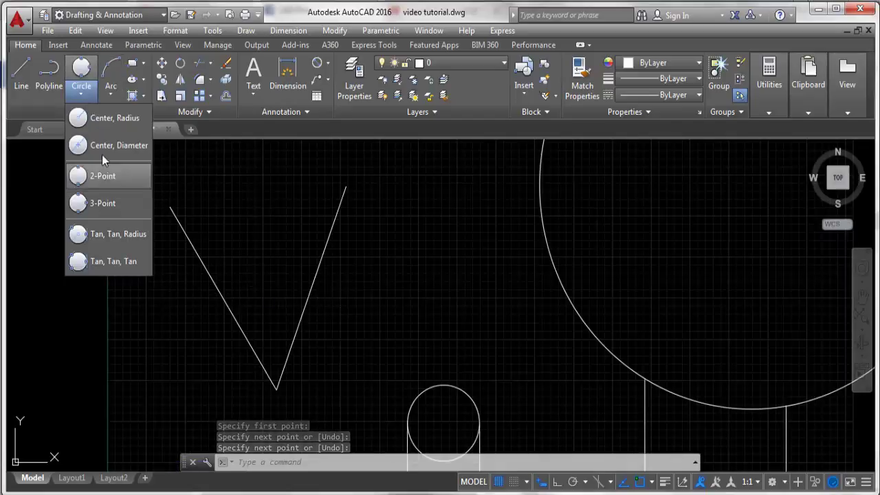
pyautogui.click(103, 117)
pyautogui.click(260, 234)
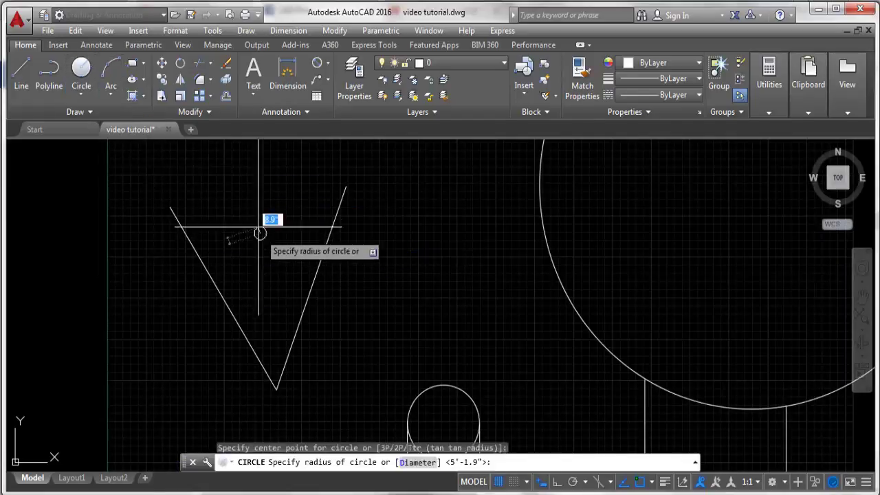
pyautogui.click(290, 191)
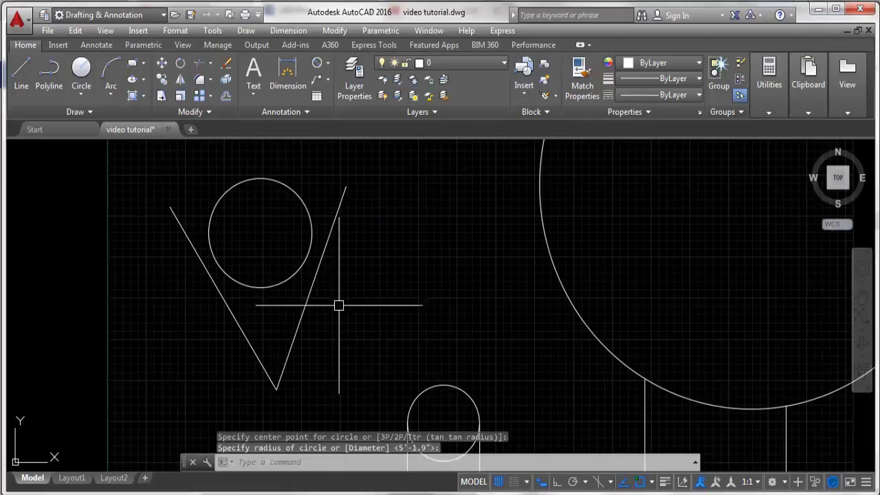
pyautogui.click(324, 179)
pyautogui.click(272, 220)
pyautogui.press('Delete')
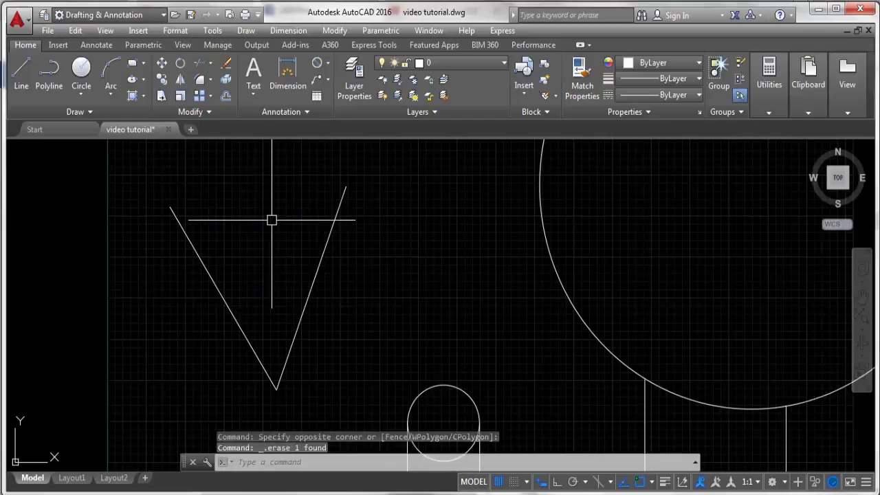
pyautogui.click(82, 99)
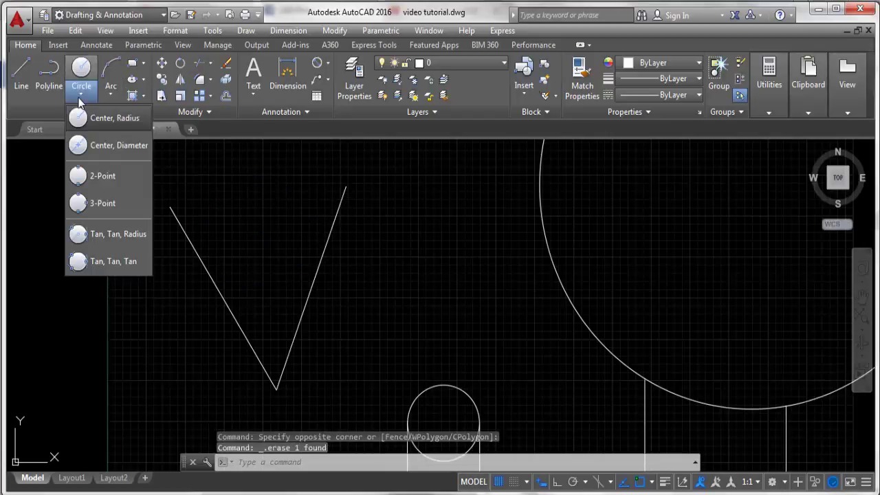
# Draw a Tan, Tan, Radius circle of radius 6' touching the V's left and right lines
pyautogui.click(119, 234)
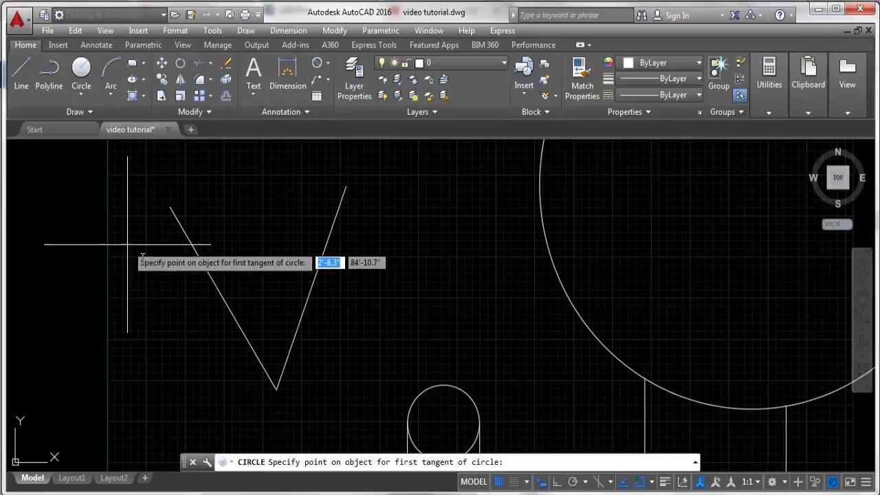
pyautogui.click(194, 259)
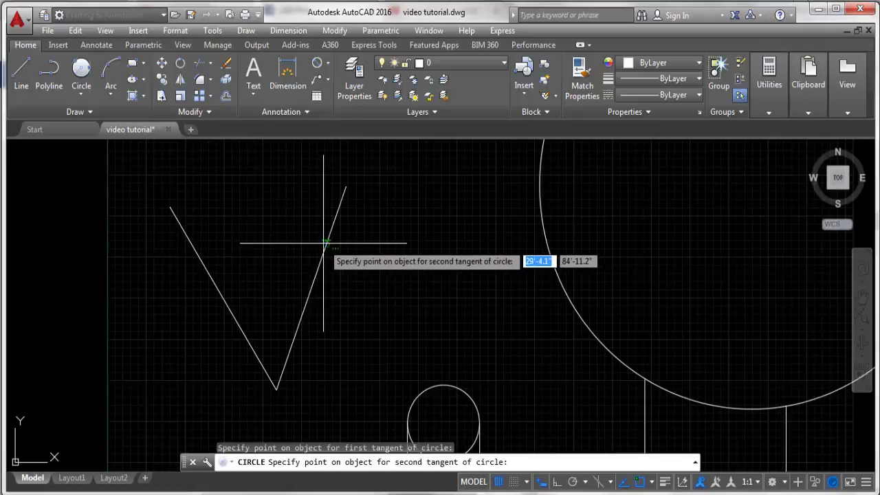
pyautogui.click(326, 242)
pyautogui.write("6'")
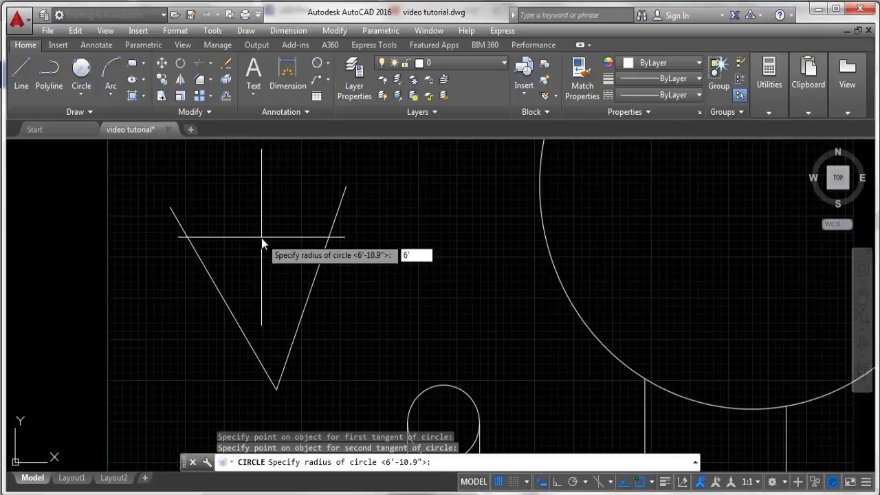
pyautogui.press('Return')
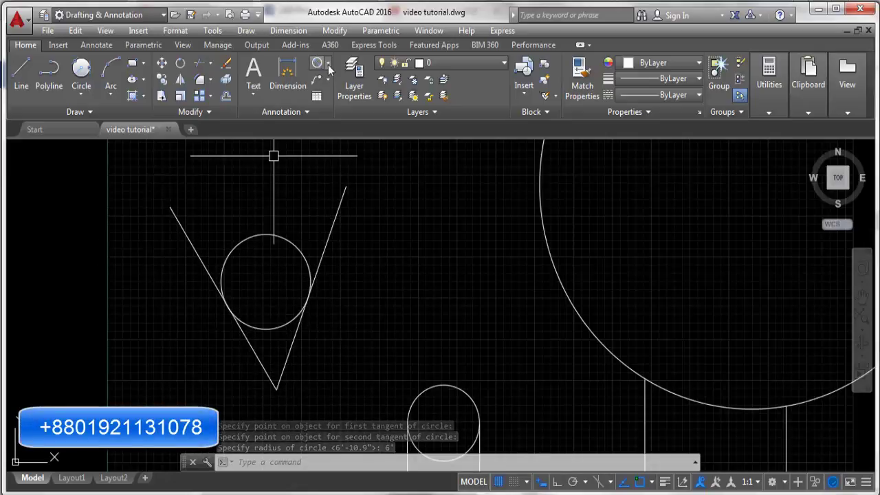
# Add a radius dimension to the 6' circle inside the V
pyautogui.click(328, 63)
pyautogui.click(324, 200)
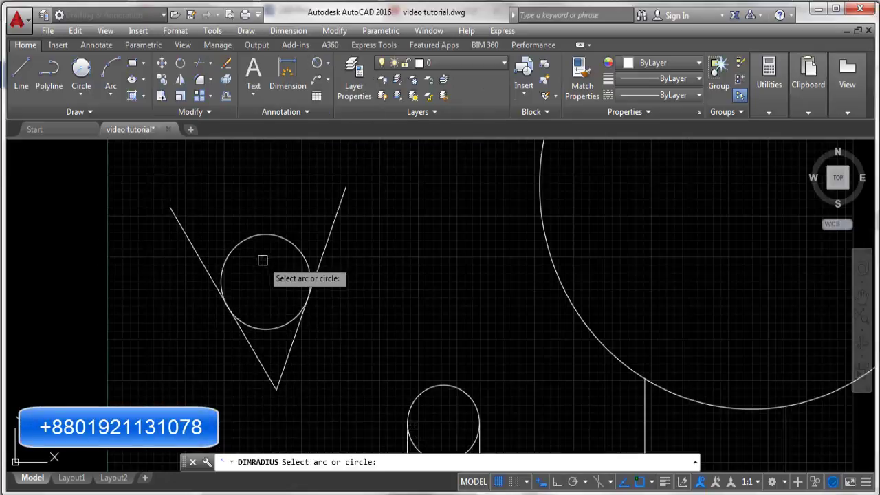
pyautogui.click(264, 236)
pyautogui.click(210, 207)
pyautogui.scroll(-3, 95, 265)
pyautogui.scroll(2, 241, 289)
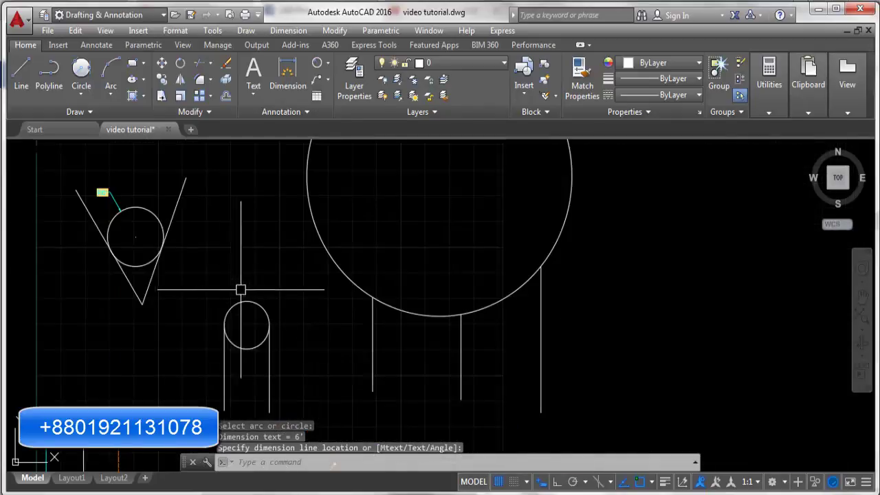
pyautogui.scroll(-3, 346, 229)
pyautogui.scroll(-2, 344, 234)
pyautogui.scroll(4, 314, 340)
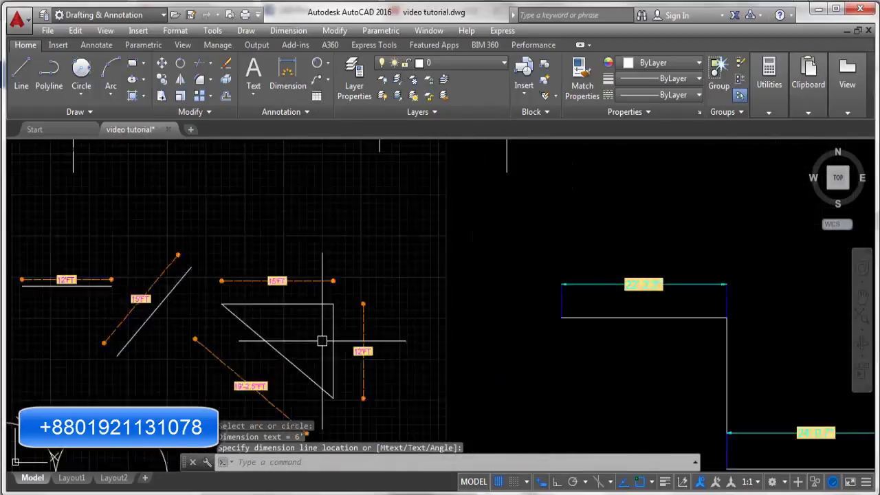
pyautogui.scroll(2, 323, 250)
pyautogui.scroll(2, 321, 288)
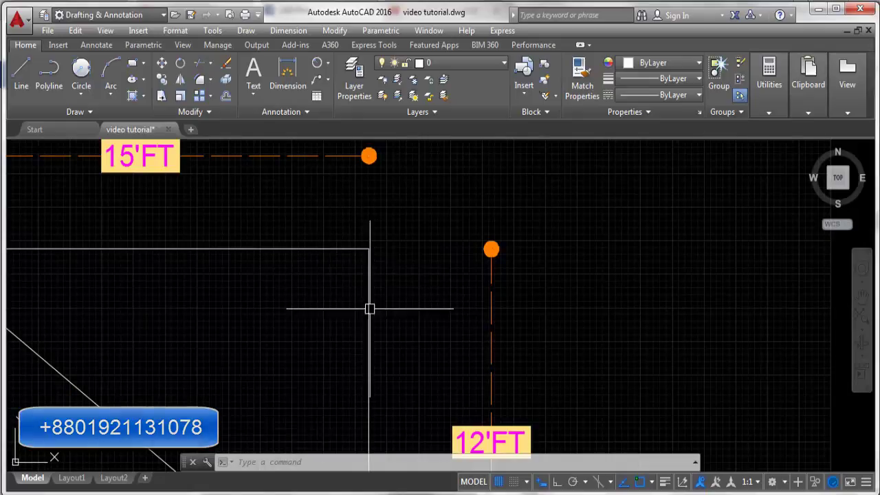
# Draw a trial centre-radius circle near the triangle's corner, then erase it
pyautogui.click(81, 95)
pyautogui.click(81, 118)
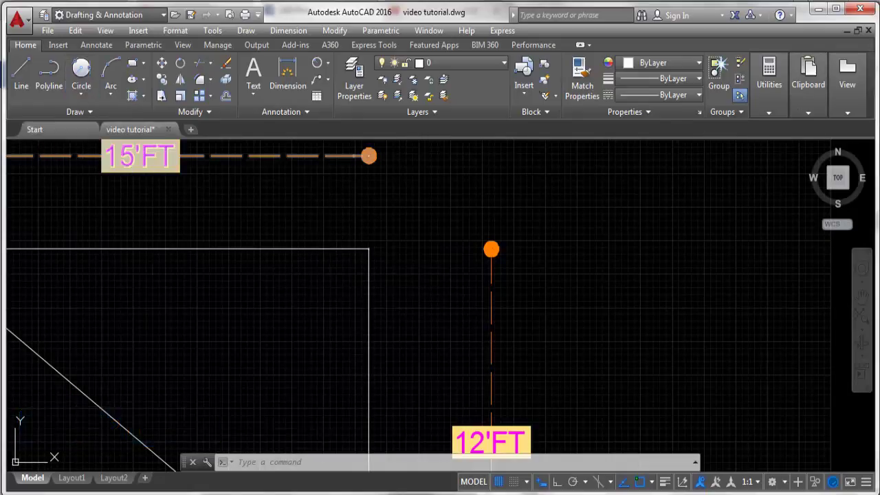
pyautogui.click(347, 287)
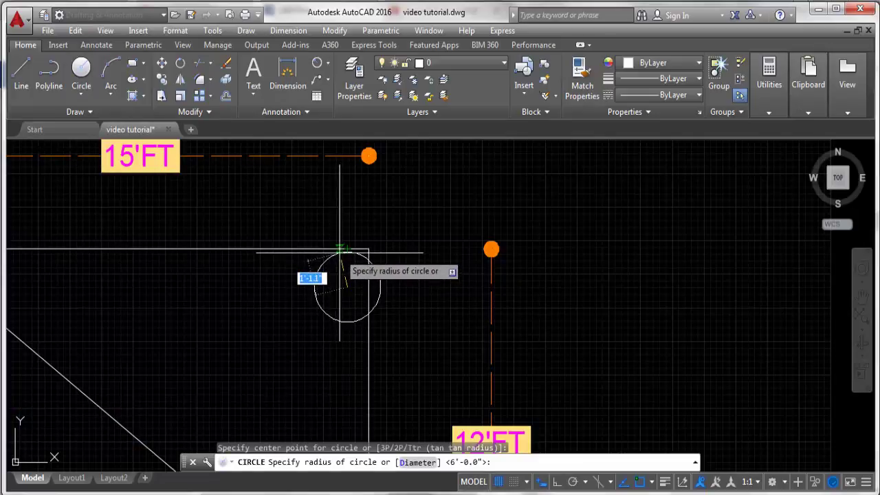
pyautogui.scroll(2, 380, 284)
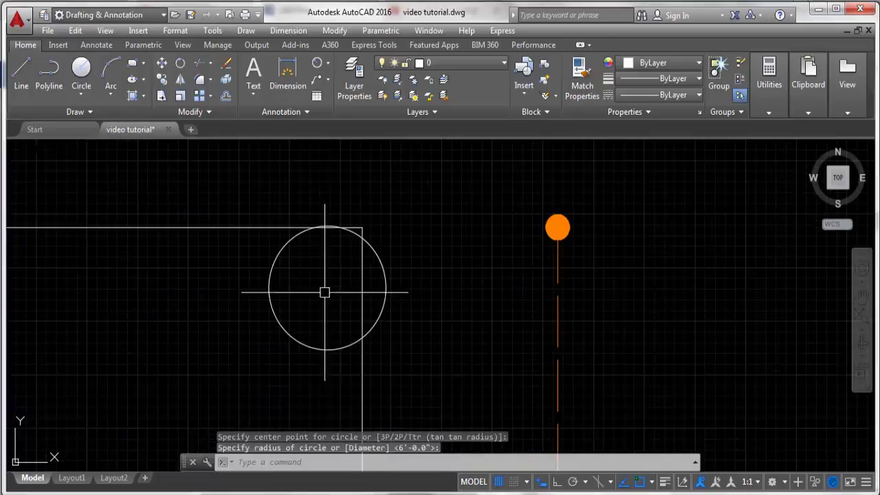
pyautogui.click(435, 257)
pyautogui.click(380, 298)
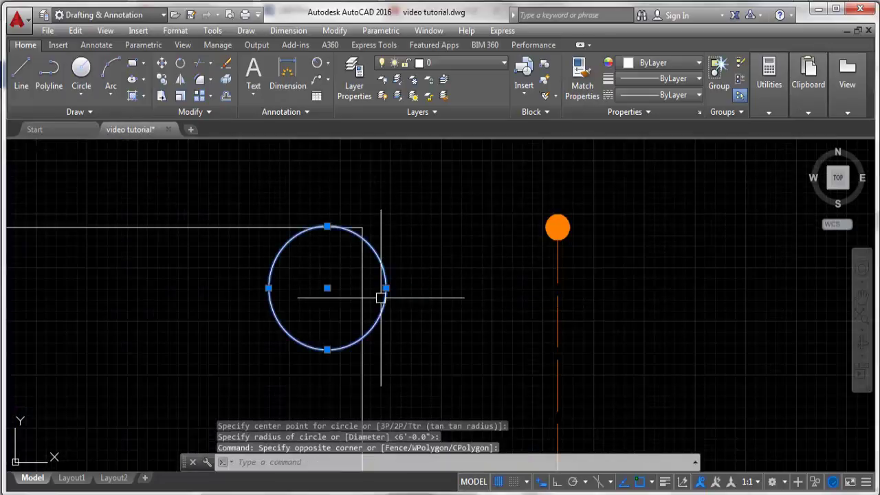
pyautogui.press('Delete')
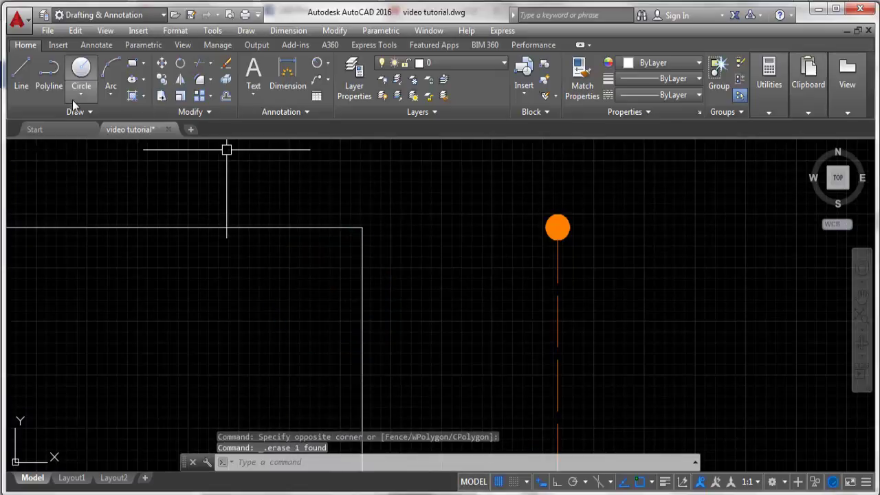
pyautogui.click(77, 96)
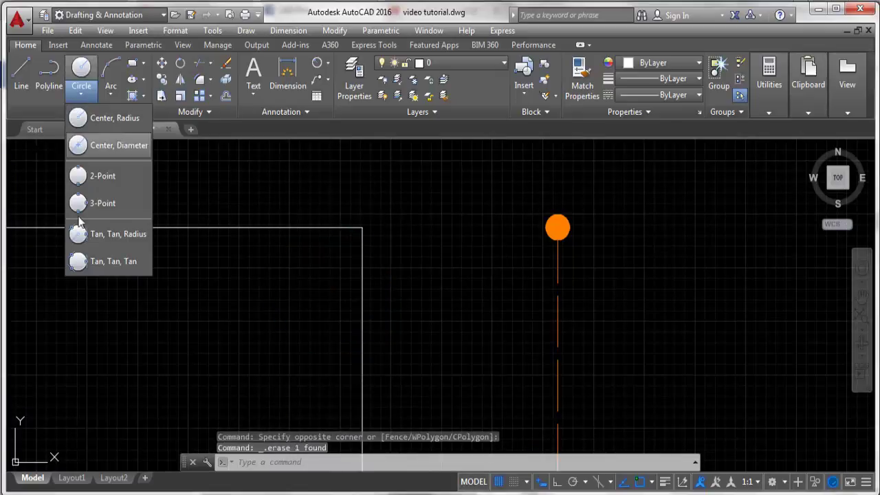
pyautogui.click(111, 234)
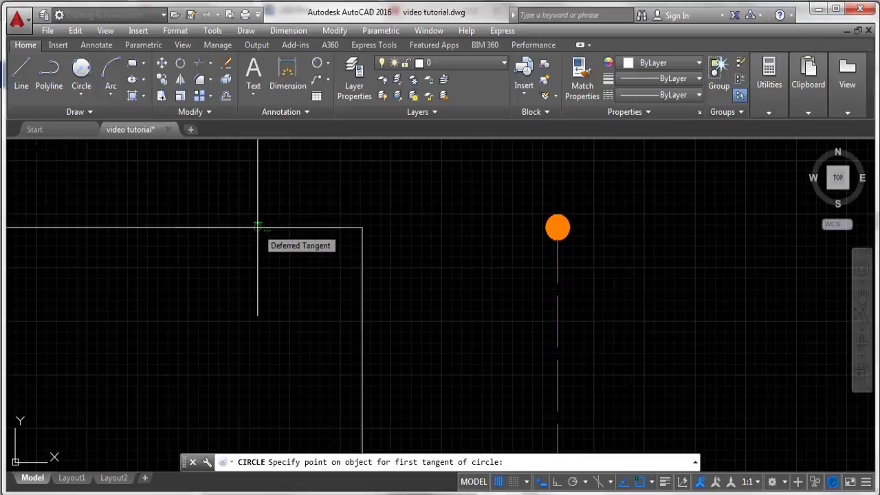
pyautogui.click(258, 227)
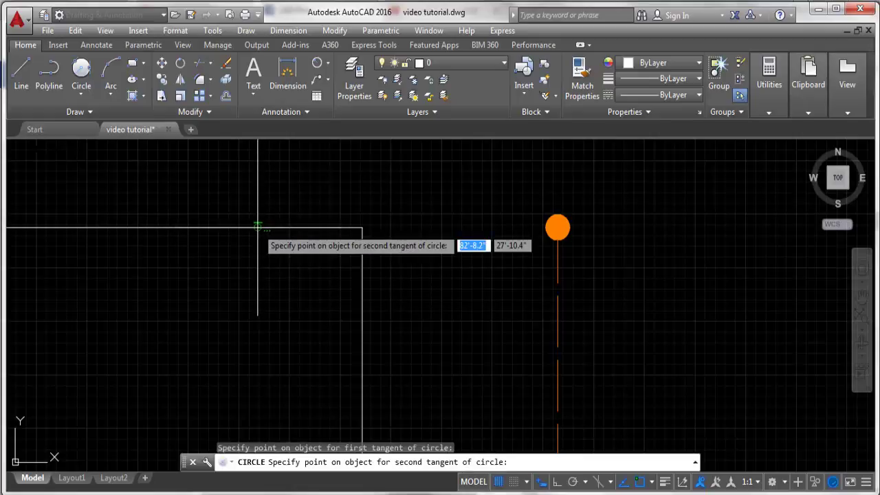
pyautogui.click(362, 324)
pyautogui.write("5'")
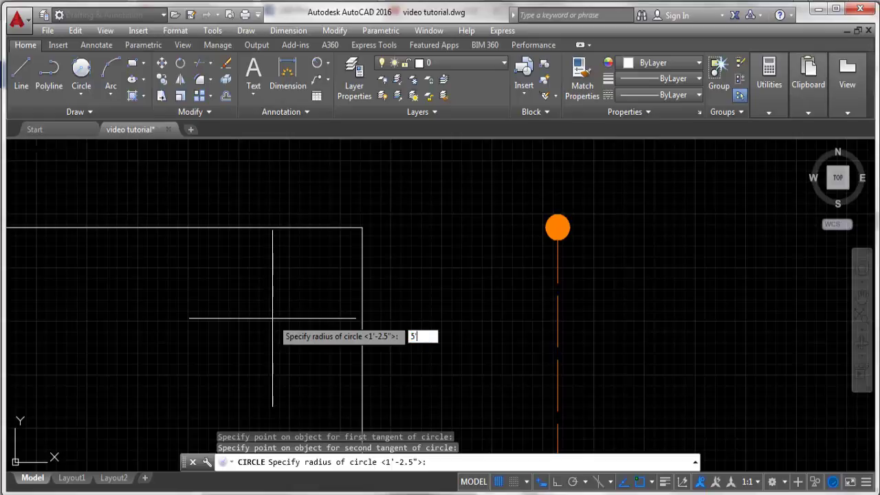
pyautogui.press('Return')
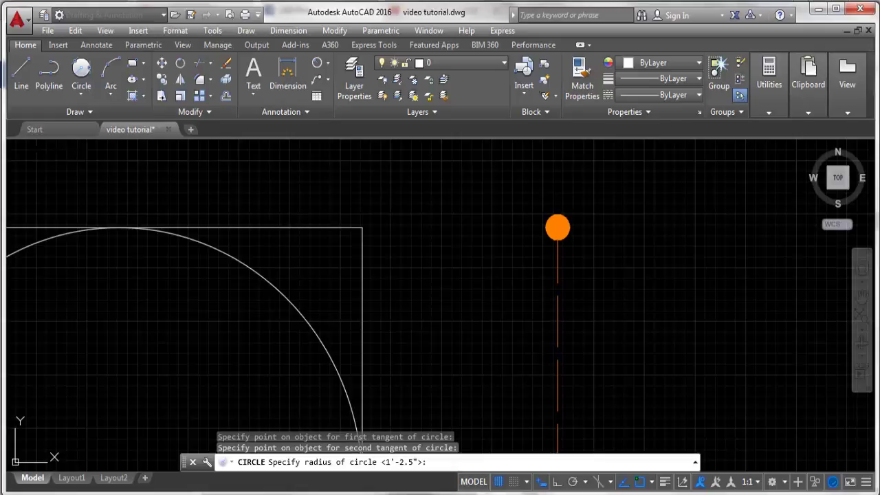
pyautogui.scroll(-3, 286, 191)
pyautogui.scroll(-3, 295, 189)
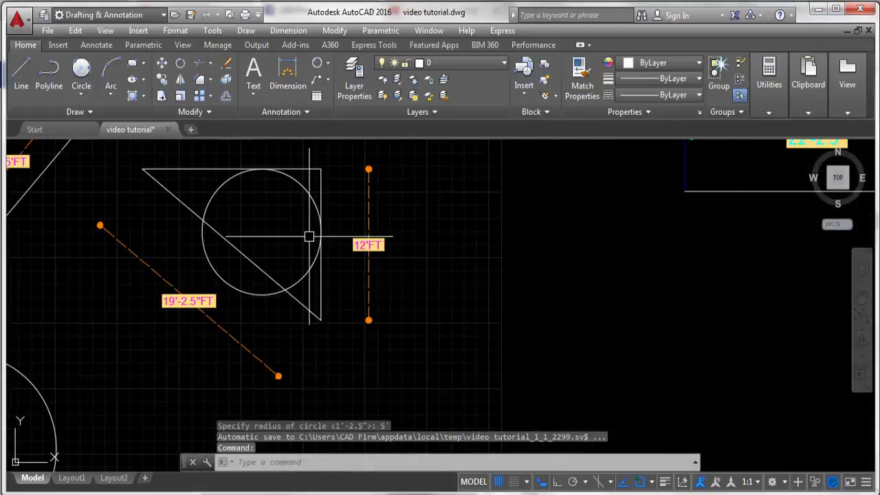
pyautogui.scroll(4, 307, 188)
pyautogui.click(304, 190)
# Delete the oversized circle and draw a 1' Tan, Tan, Radius circle in the triangle's corner
pyautogui.press('Delete')
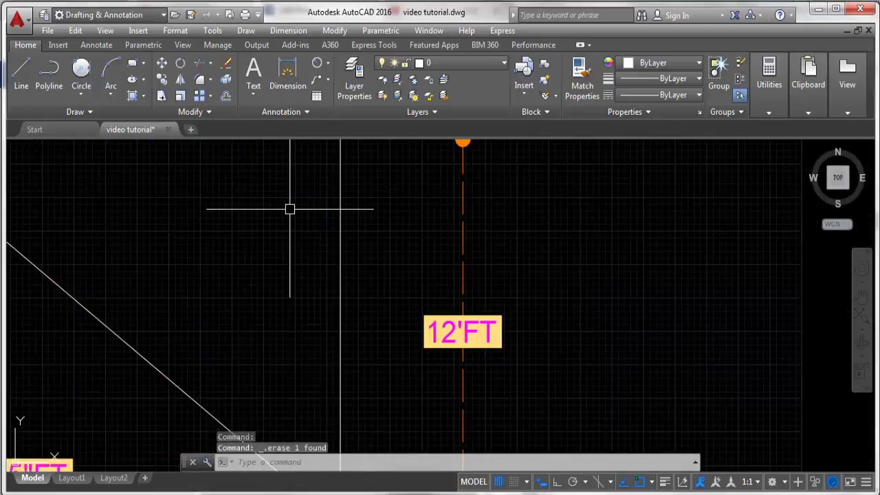
pyautogui.click(81, 97)
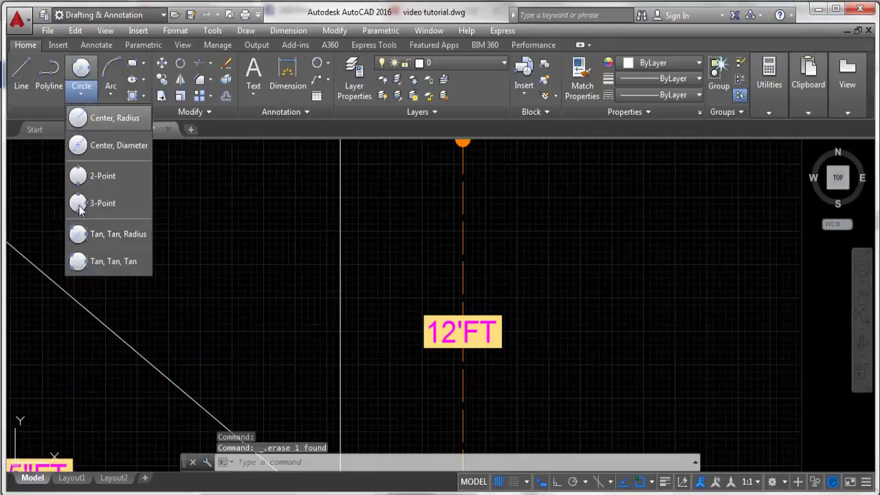
pyautogui.click(98, 237)
pyautogui.scroll(-3, 207, 306)
pyautogui.scroll(3, 254, 306)
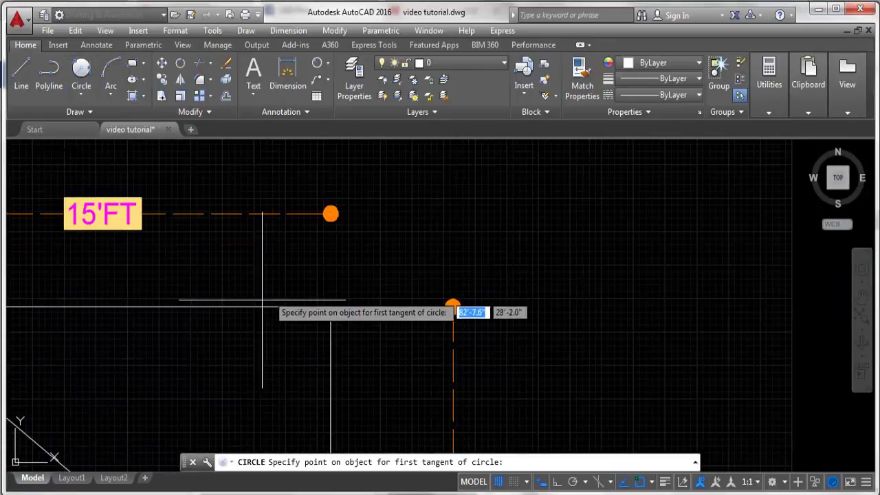
pyautogui.click(254, 305)
pyautogui.click(330, 365)
pyautogui.write("1'")
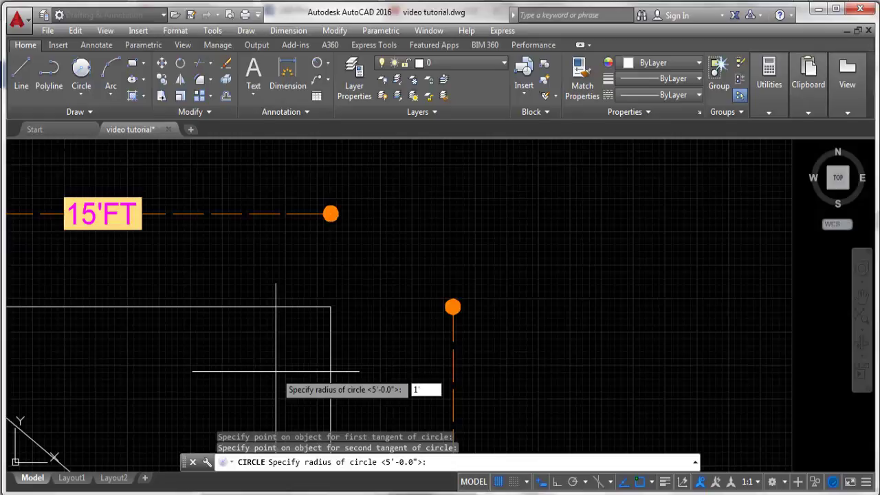
pyautogui.press('Return')
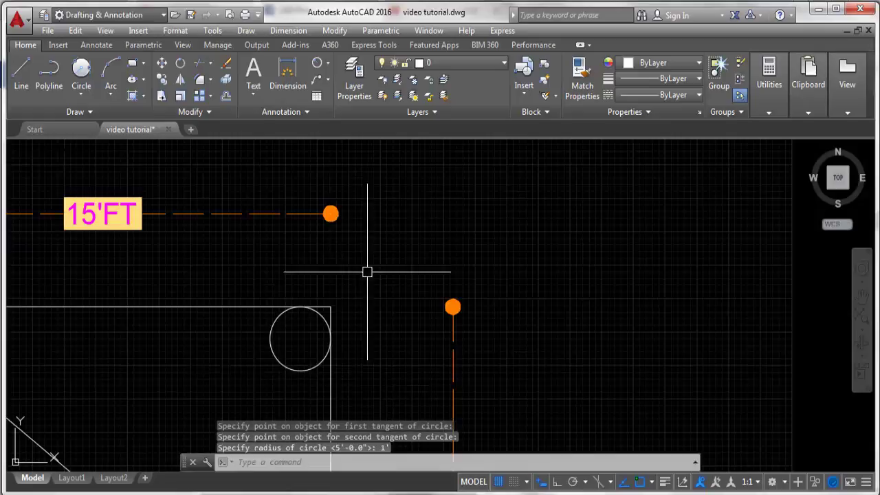
pyautogui.scroll(3, 295, 340)
pyautogui.scroll(1, 262, 314)
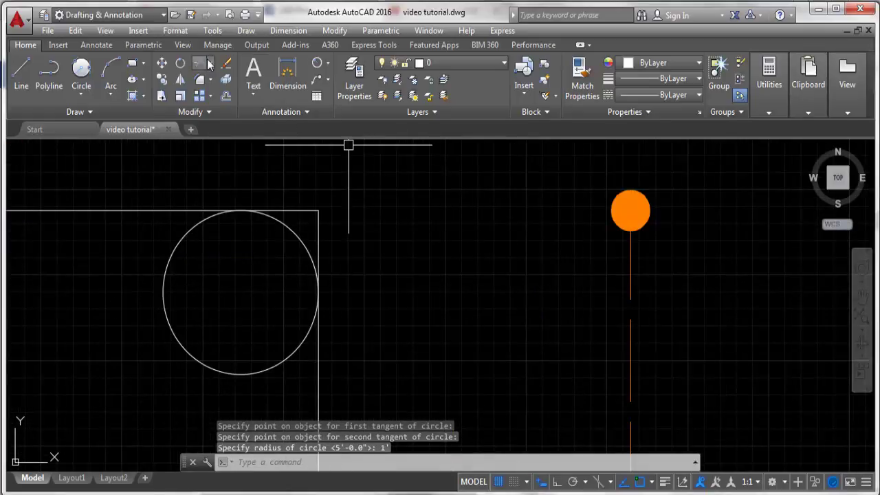
# Label the 1' corner circle with an R1' radius dimension
pyautogui.click(317, 63)
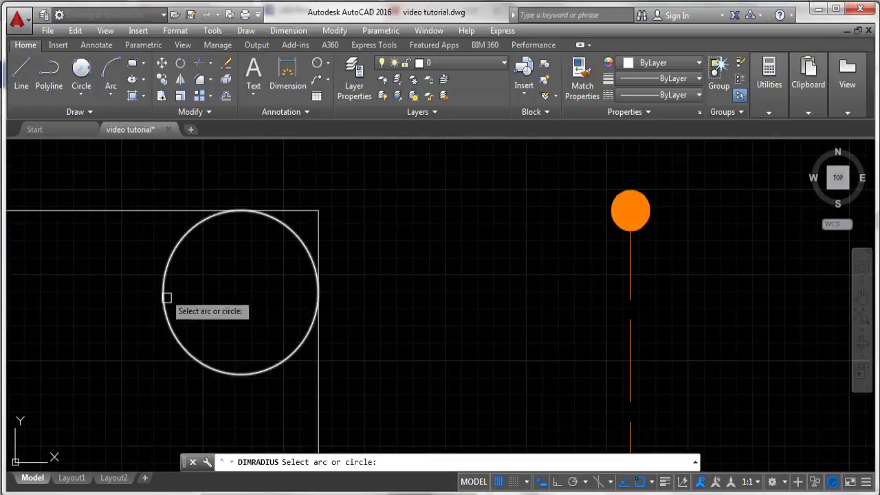
pyautogui.click(167, 298)
pyautogui.scroll(-2, 220, 292)
pyautogui.scroll(-3, 183, 300)
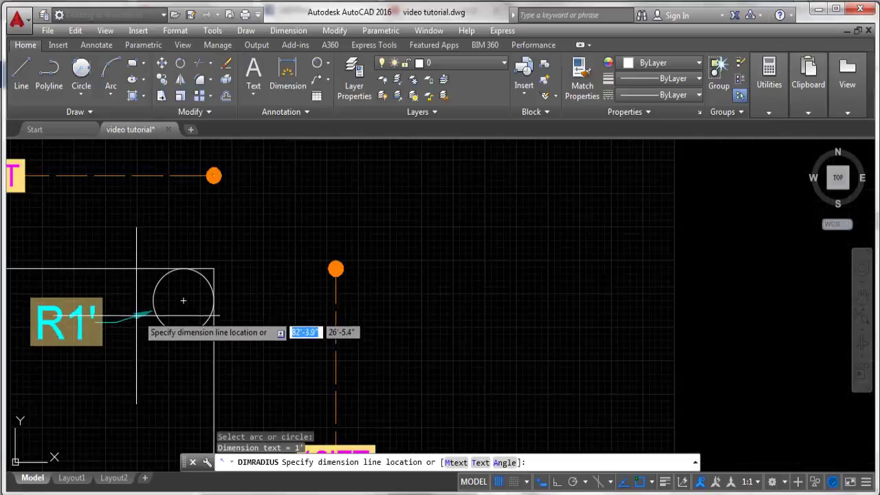
pyautogui.click(184, 301)
pyautogui.scroll(-2, 589, 232)
pyautogui.scroll(3, 275, 310)
pyautogui.scroll(-1, 178, 305)
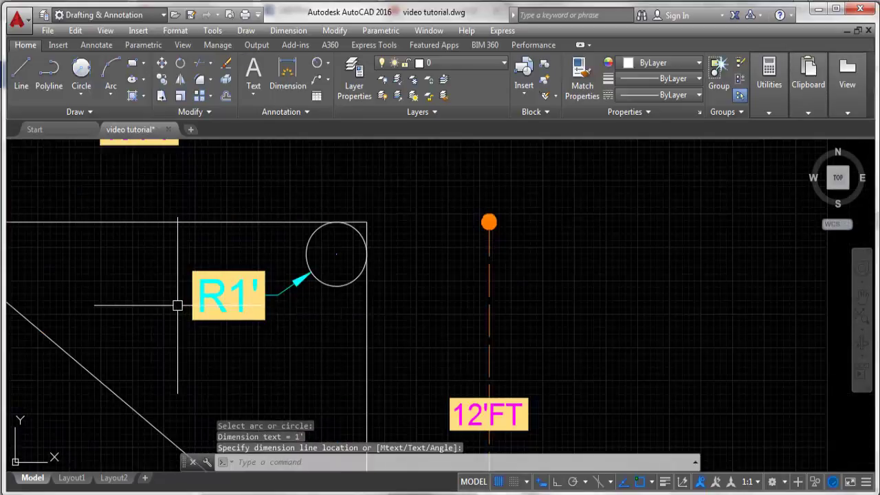
pyautogui.click(81, 96)
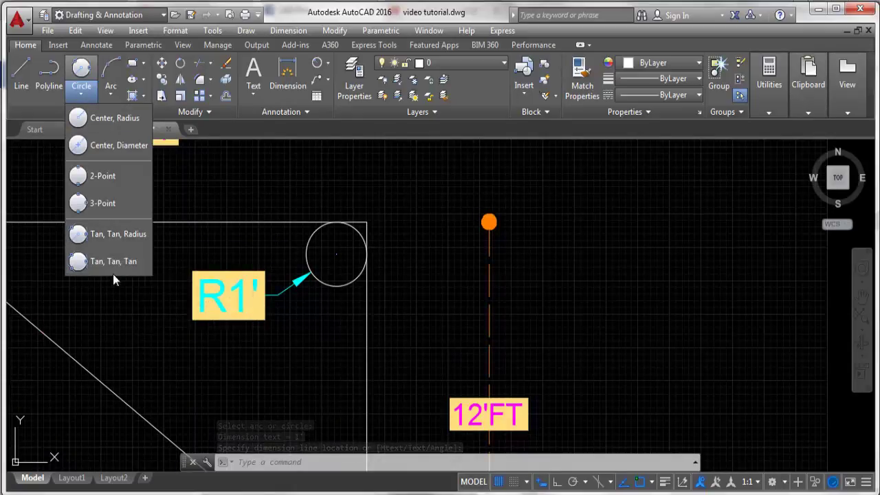
# Delete the R1' dimension and the 1' tangent circle from the triangle's corner
pyautogui.click(207, 305)
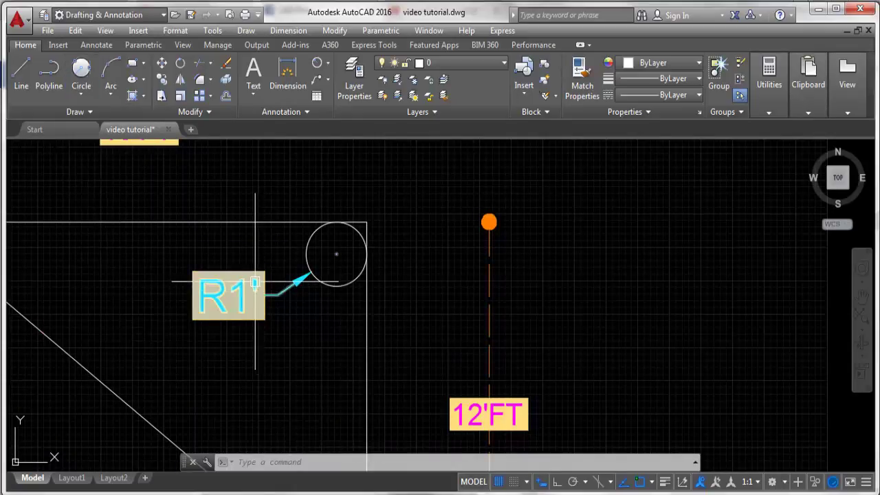
pyautogui.press('Delete')
pyautogui.scroll(-2, 261, 259)
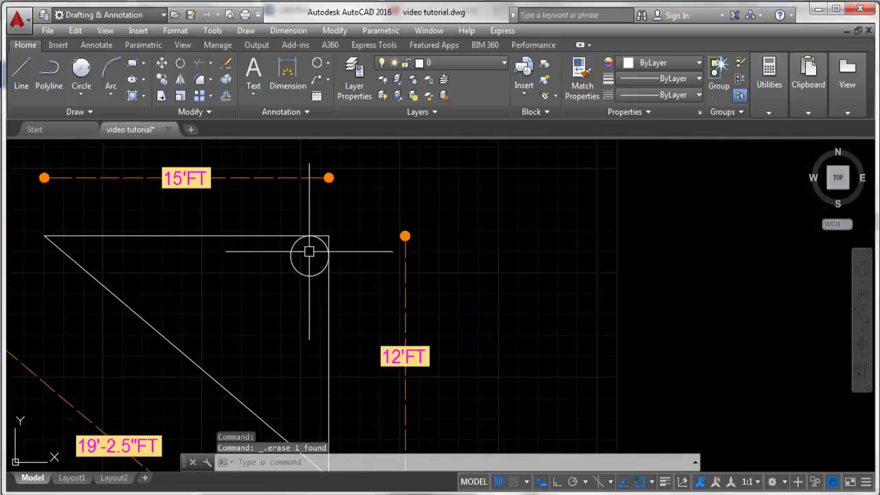
pyautogui.click(310, 275)
pyautogui.press('Delete')
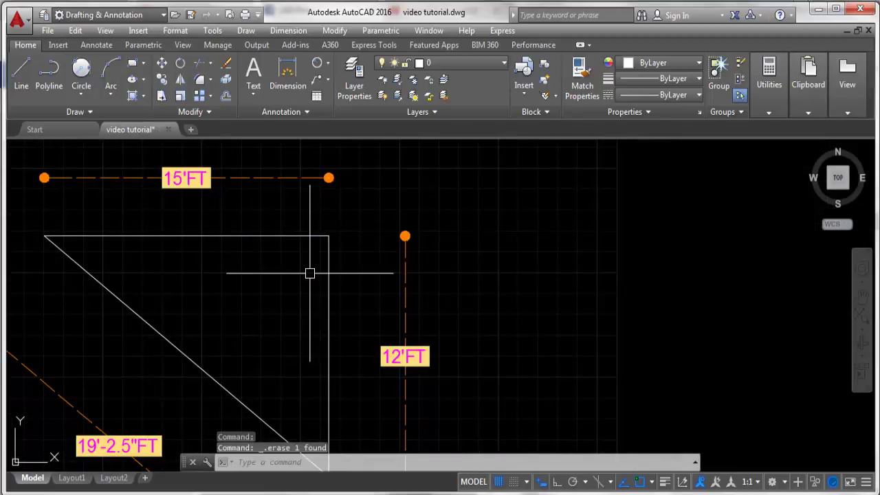
pyautogui.scroll(-2, 275, 251)
pyautogui.scroll(1, 202, 374)
pyautogui.scroll(1, 295, 186)
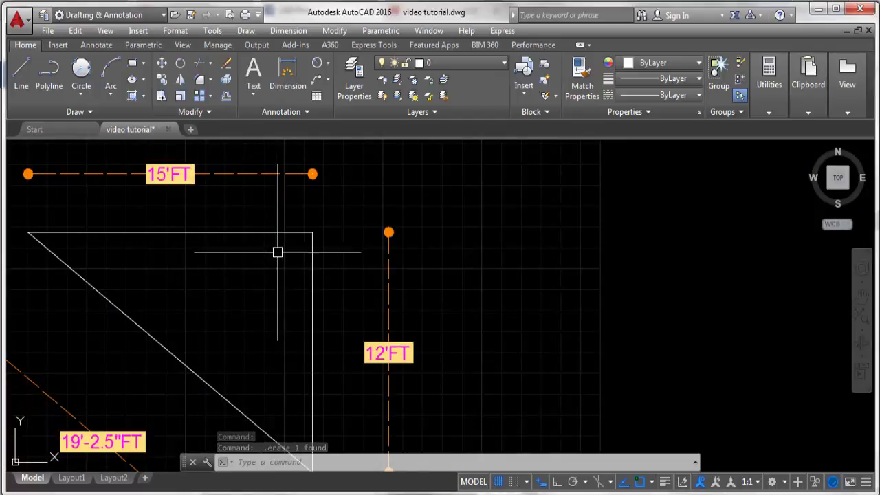
pyautogui.scroll(-1, 236, 321)
pyautogui.scroll(1, 177, 370)
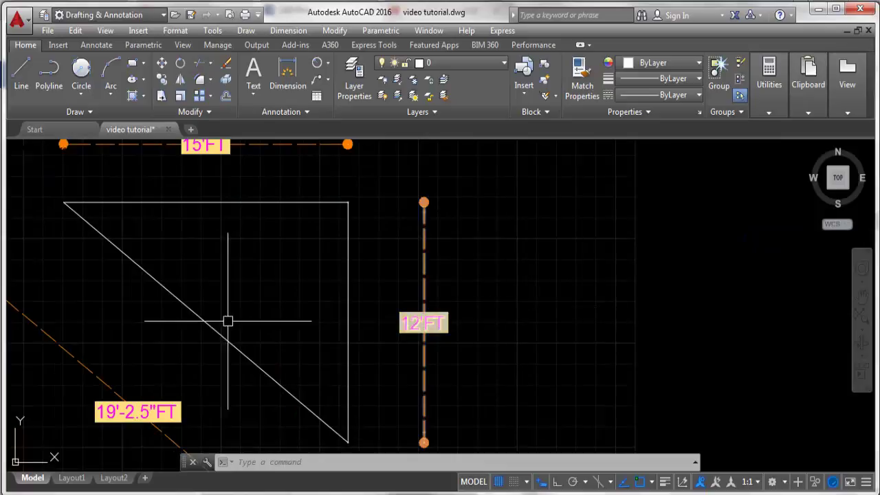
pyautogui.scroll(-1, 426, 317)
pyautogui.scroll(1, 284, 309)
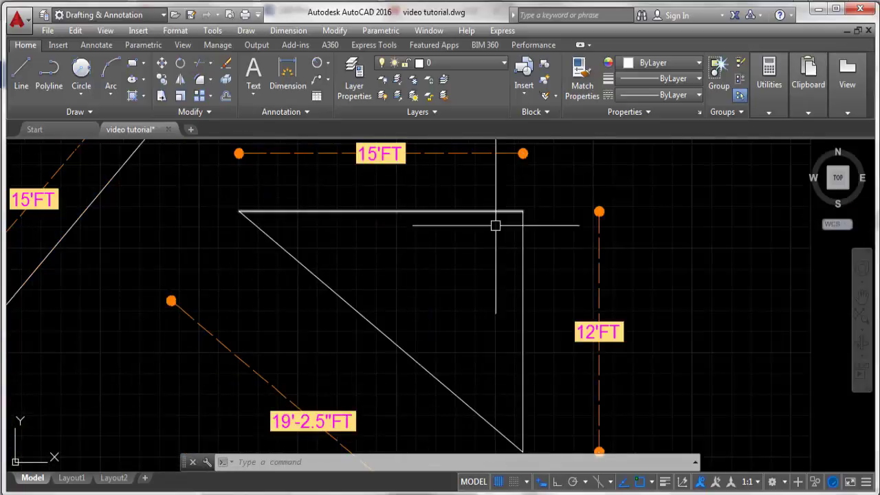
# Draw a Tan, Tan, Tan circle touching the triangle's top, diagonal and right sides
pyautogui.click(81, 96)
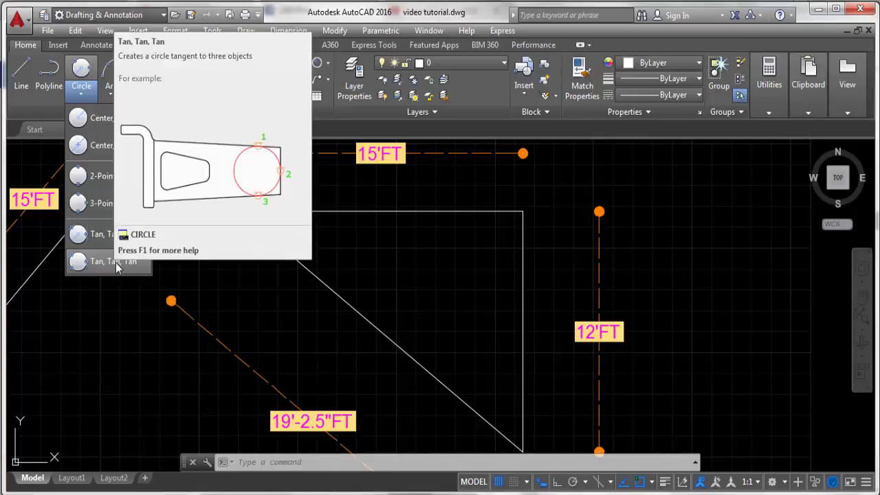
pyautogui.click(99, 268)
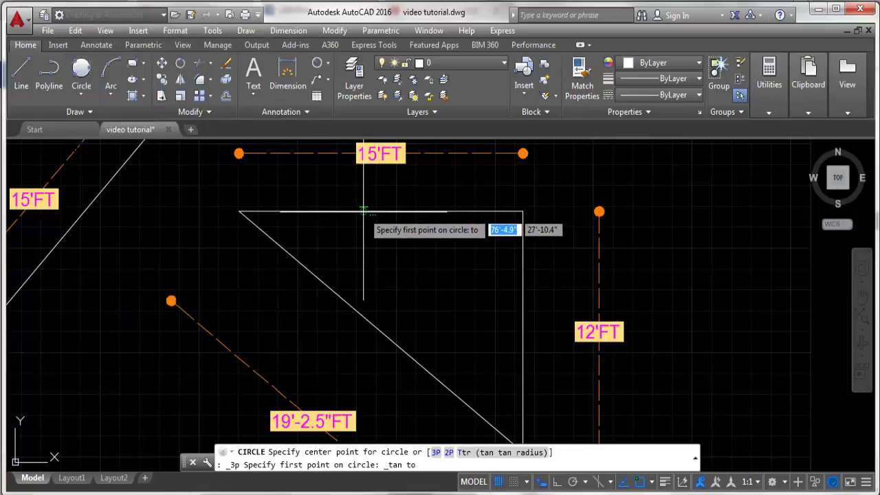
pyautogui.click(358, 211)
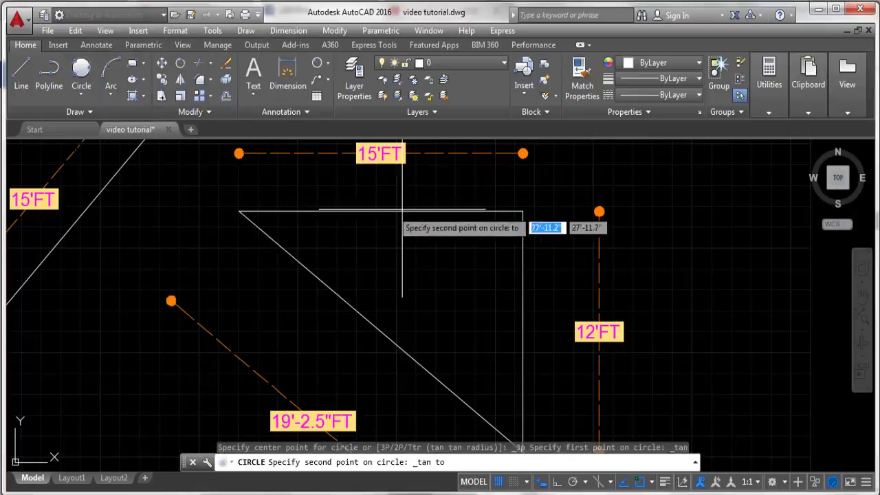
pyautogui.click(376, 328)
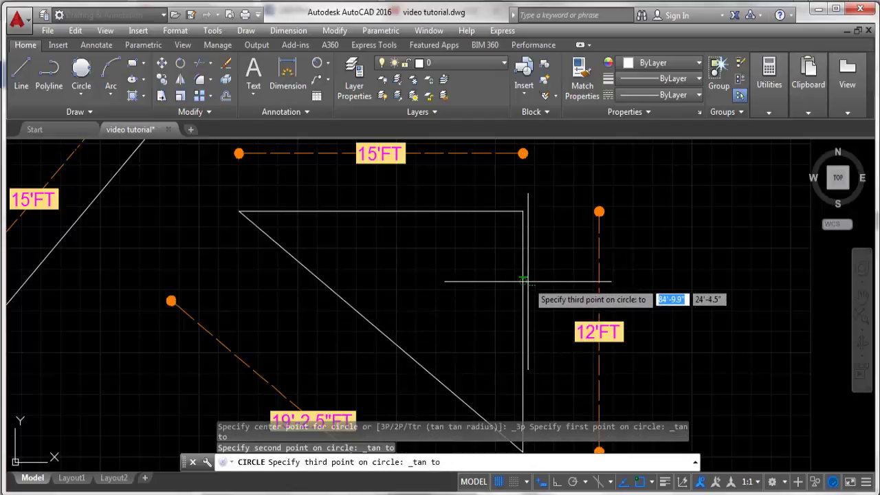
pyautogui.click(524, 281)
pyautogui.scroll(-2, 311, 251)
pyautogui.scroll(2, 344, 289)
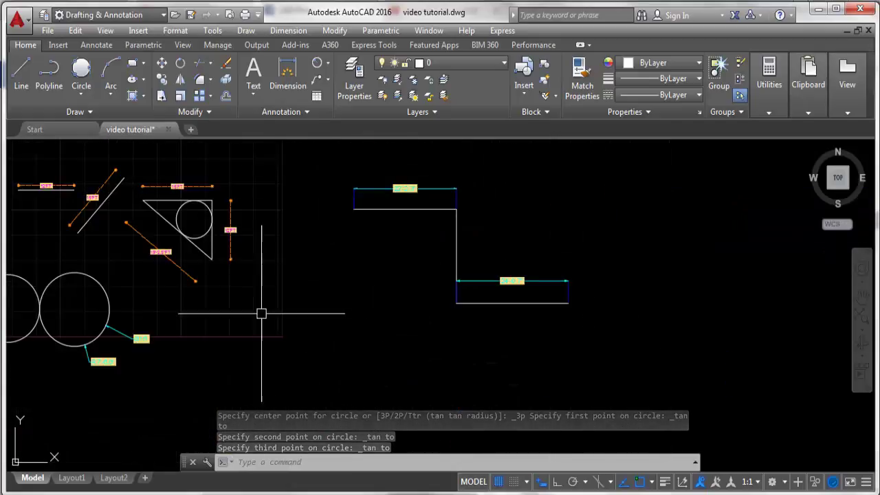
pyautogui.click(83, 96)
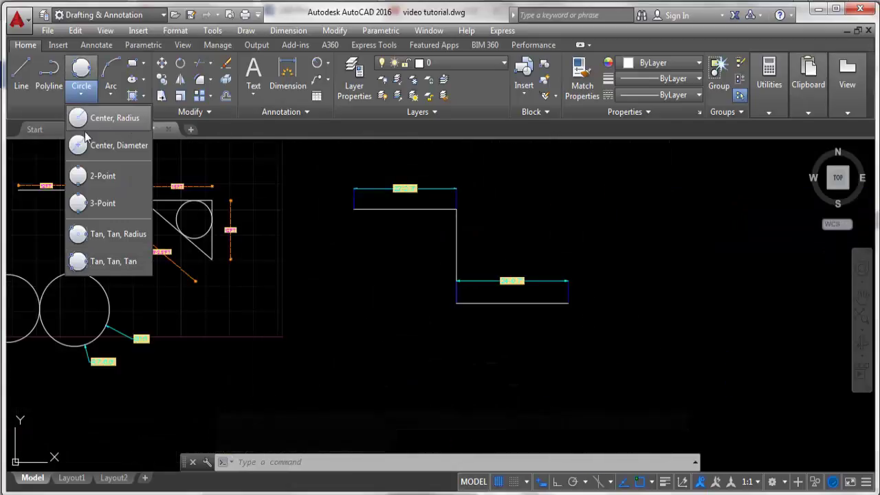
# Draw three free-standing centre-radius circles: one left, one right, one lower between them
pyautogui.click(103, 117)
pyautogui.scroll(4, 227, 323)
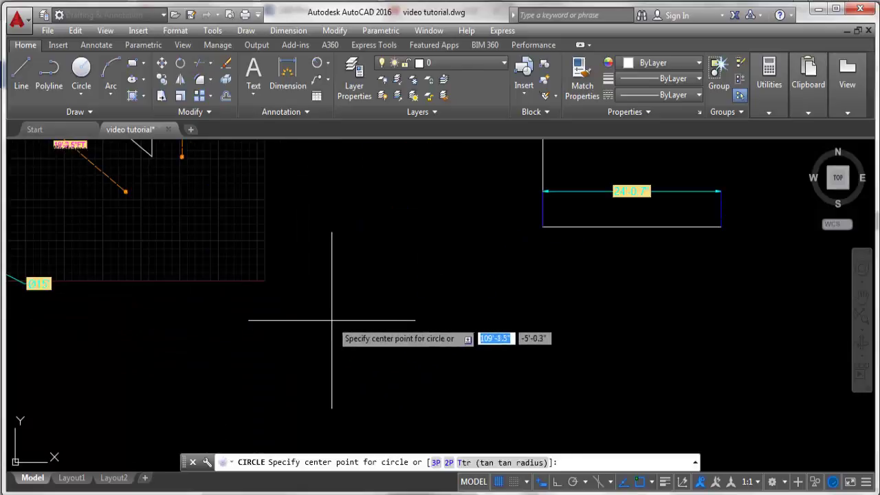
pyautogui.click(326, 321)
pyautogui.click(362, 320)
pyautogui.press('Return')
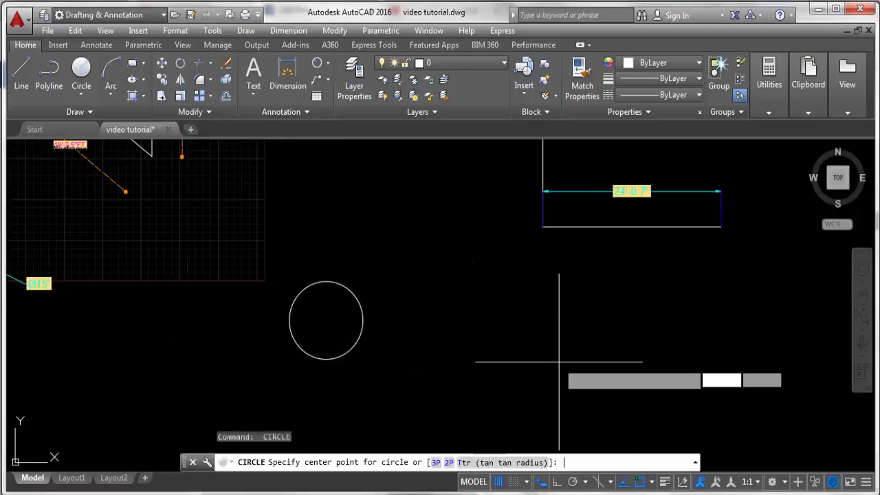
pyautogui.click(530, 373)
pyautogui.click(560, 377)
pyautogui.scroll(-2, 469, 275)
pyautogui.scroll(2, 429, 396)
pyautogui.press('Return')
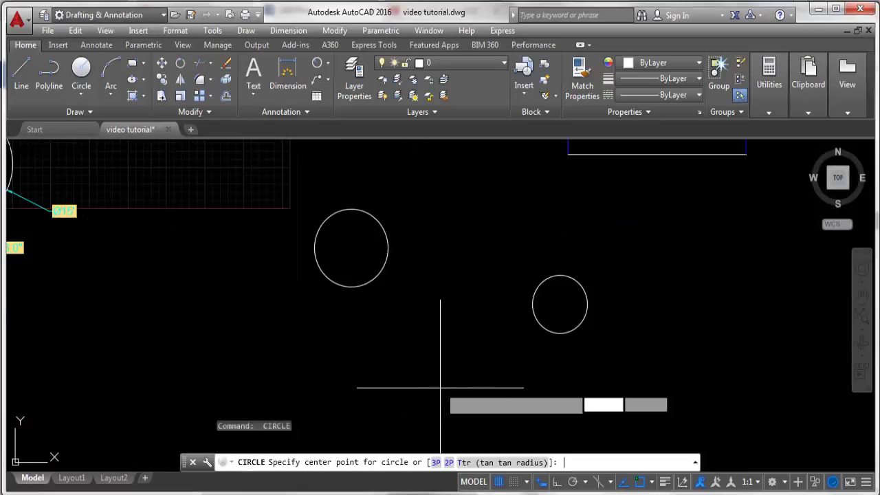
pyautogui.click(440, 384)
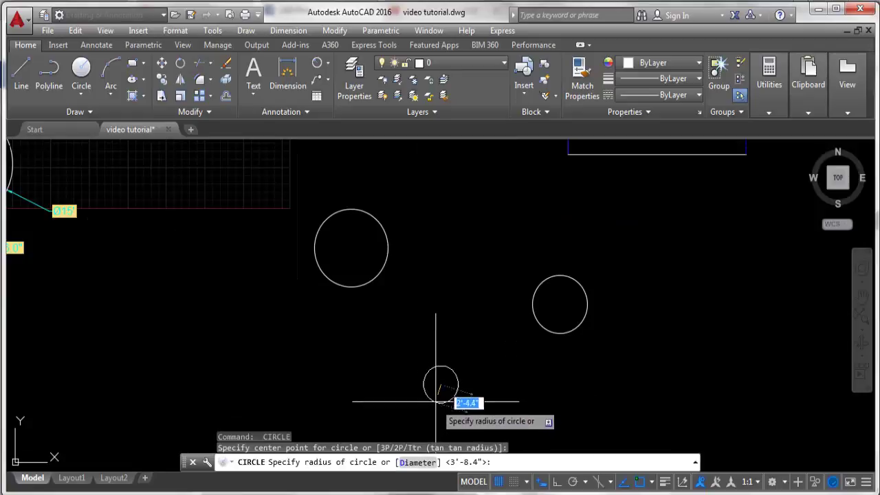
pyautogui.click(437, 406)
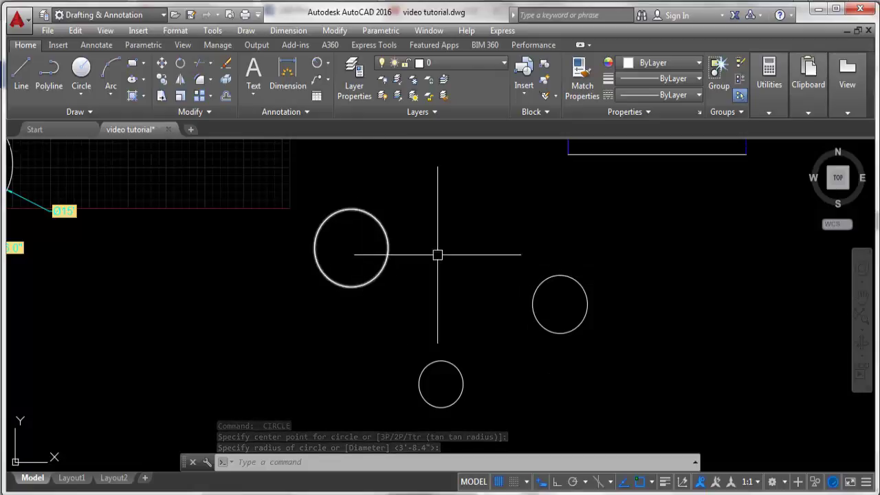
# Draw a Tan, Tan, Tan circle touching the upper-left, right and bottom circles
pyautogui.click(84, 99)
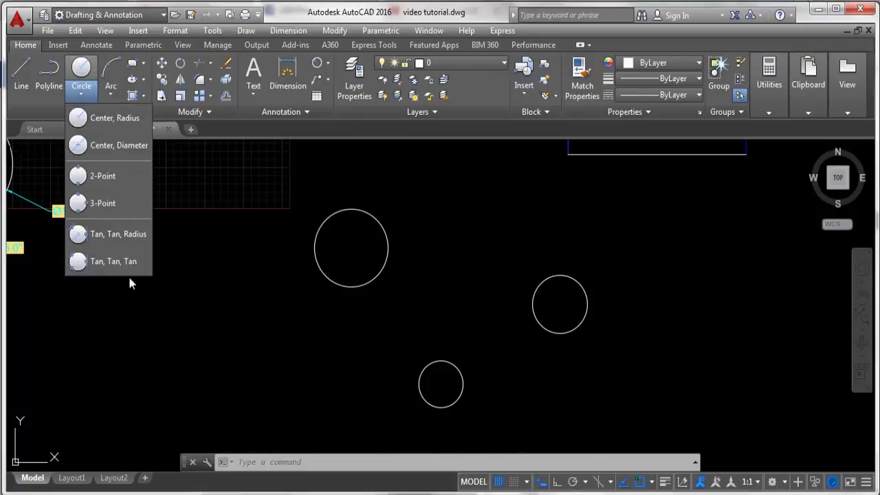
pyautogui.click(110, 262)
pyautogui.click(389, 255)
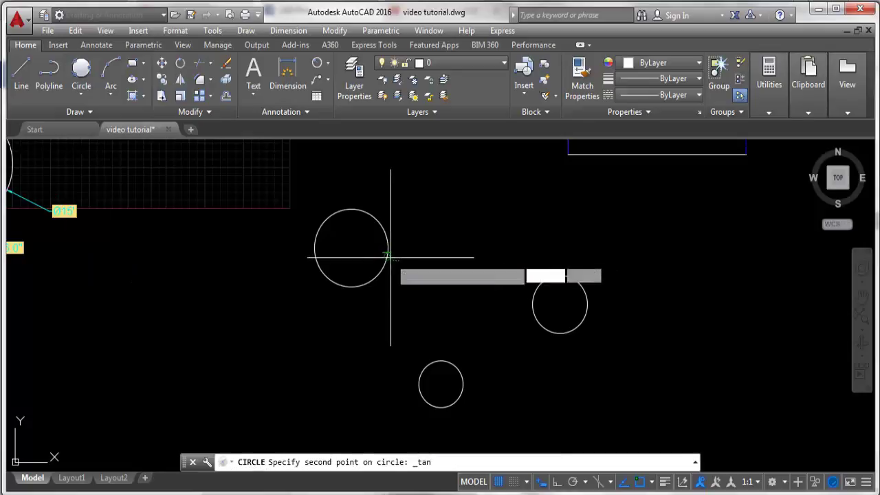
pyautogui.click(531, 289)
pyautogui.click(460, 366)
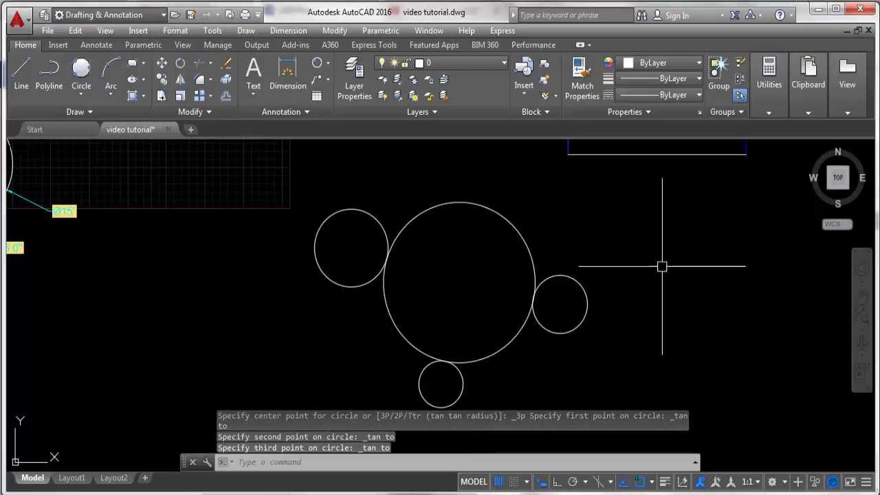